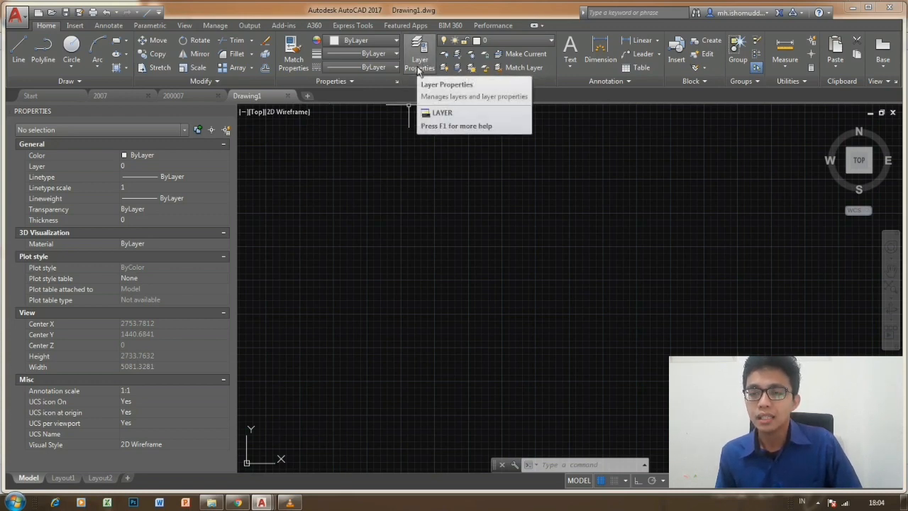
Open the layer manager and create a new layer named KOLOM
click(419, 64)
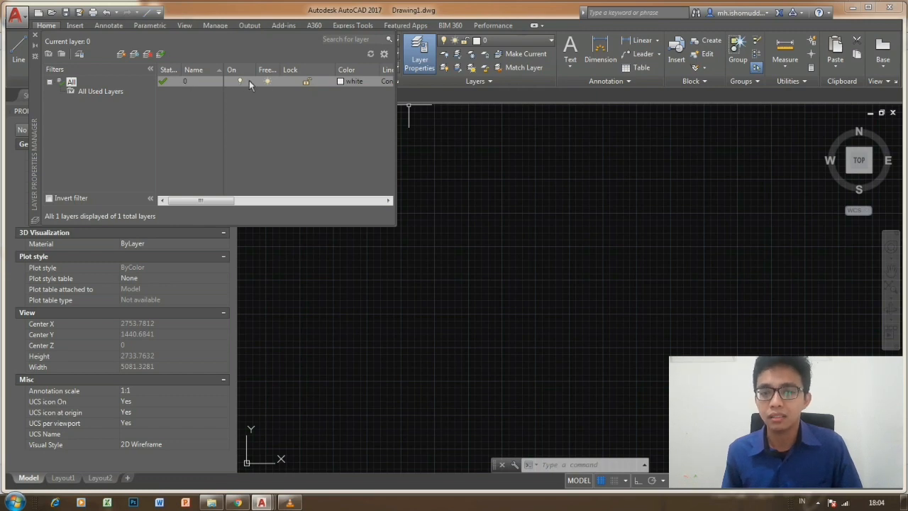
mouse_move(214, 201)
mouse_down()
mouse_move(319, 204)
mouse_move(212, 205)
mouse_up()
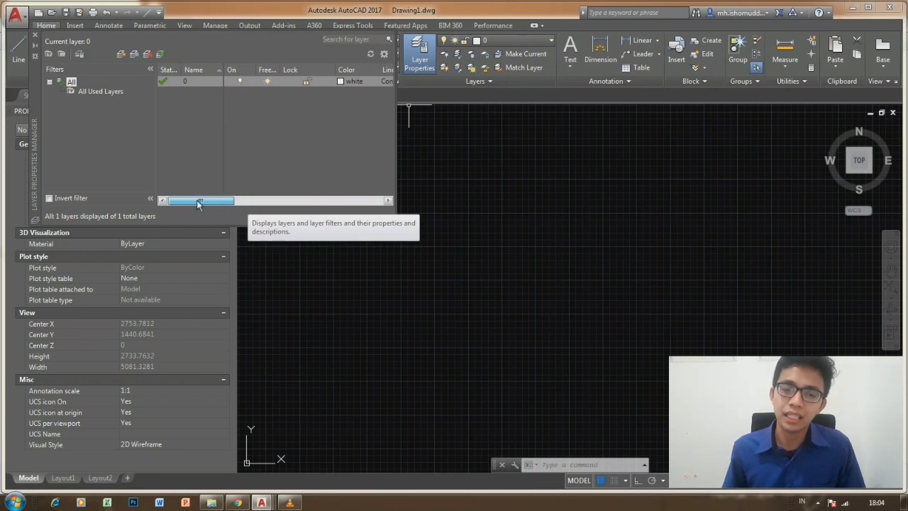
click(121, 55)
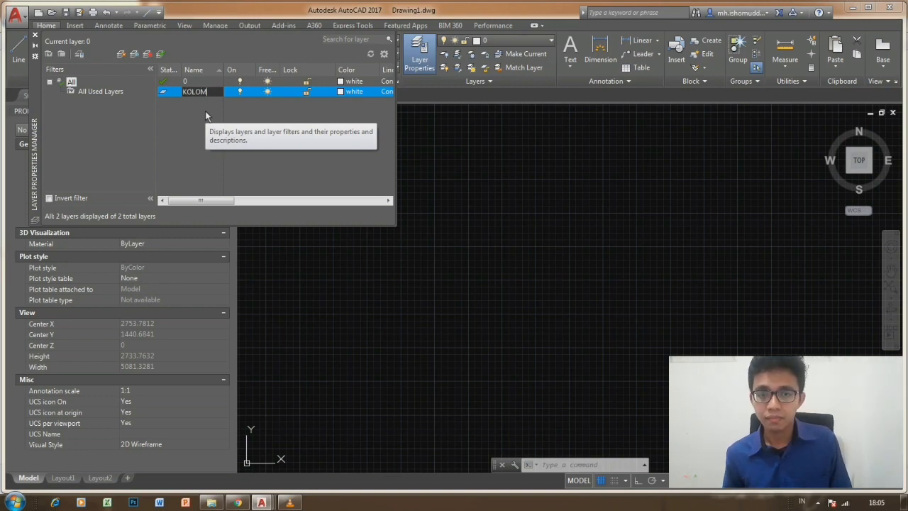
key(Return)
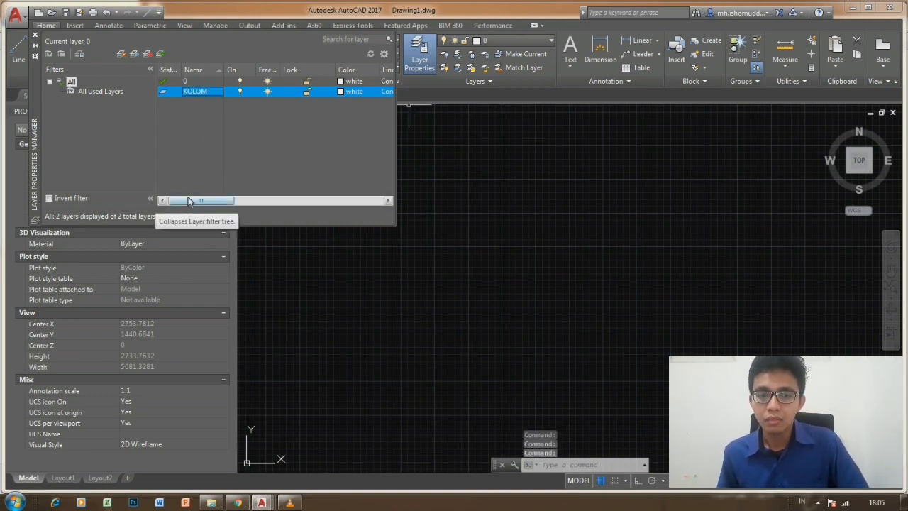
Try the on/off, freeze and lock toggles of the KOLOM layer, restoring each state
drag(190, 202, 213, 203)
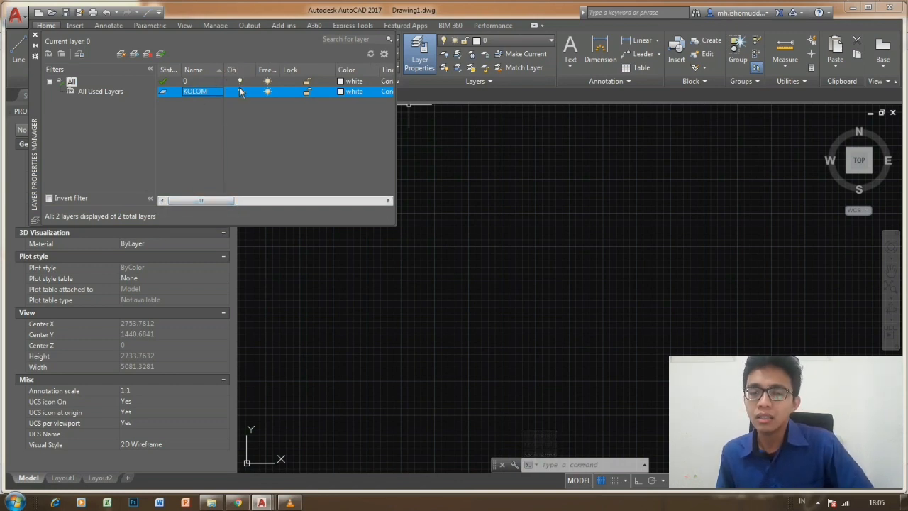
click(240, 92)
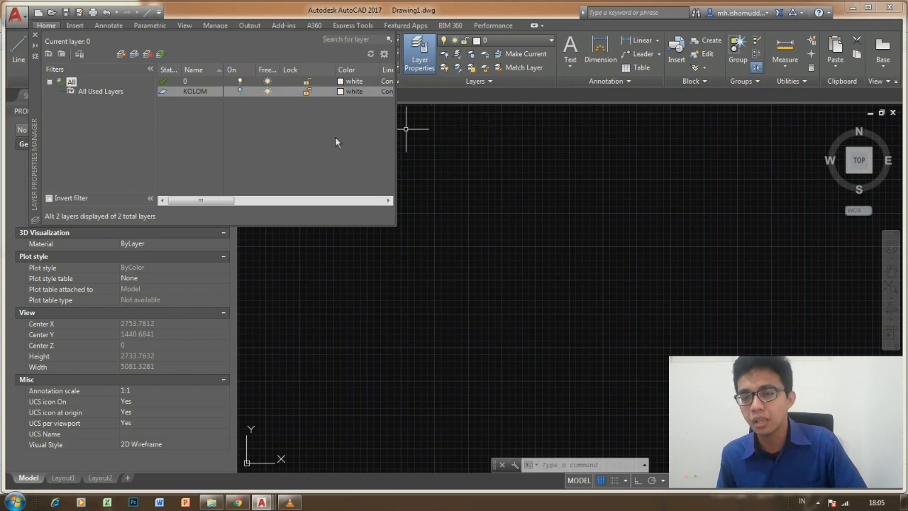
click(240, 91)
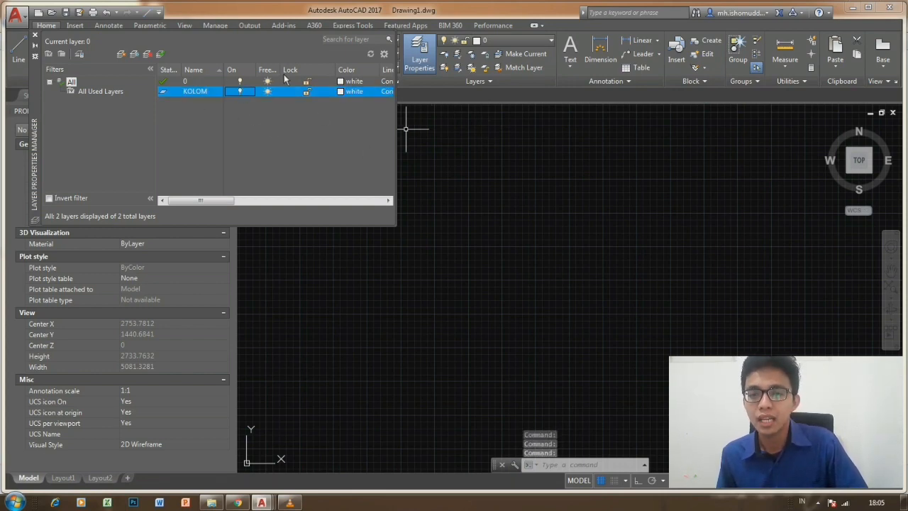
click(267, 91)
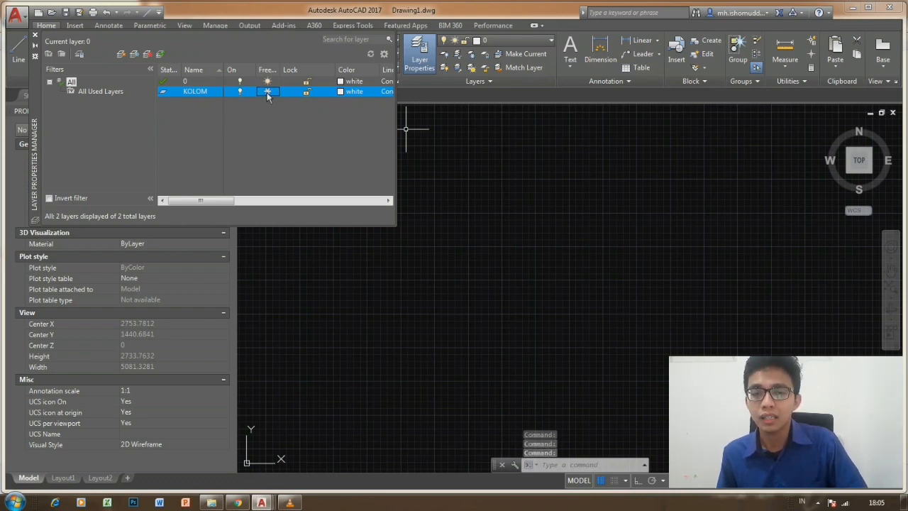
click(267, 91)
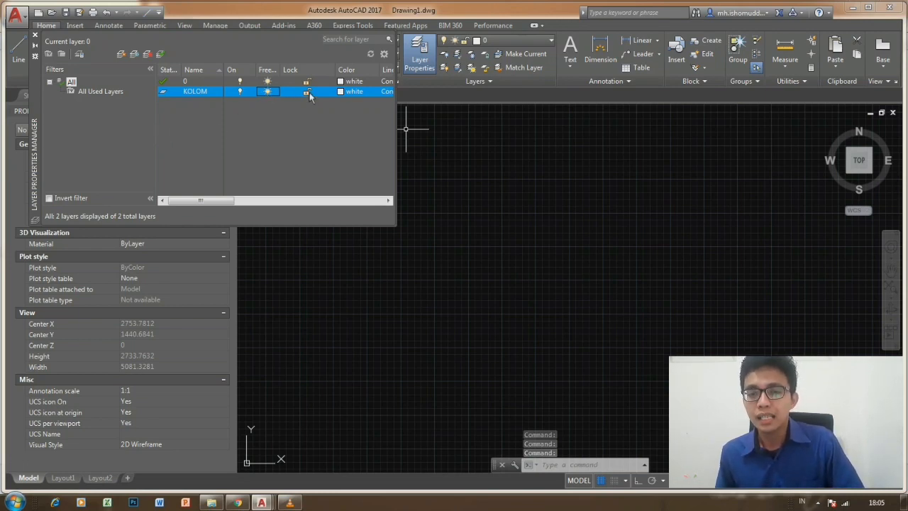
click(308, 96)
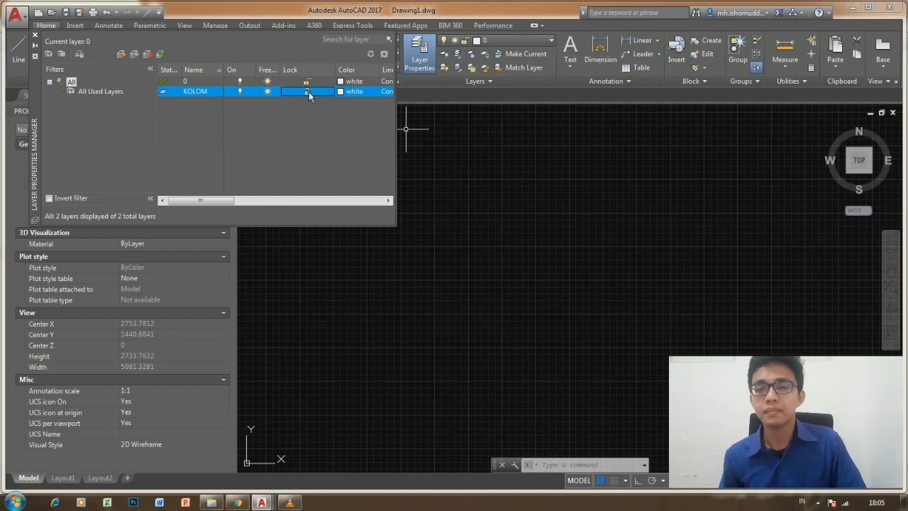
Set the KOLOM layer's color to the red with index color 12
drag(209, 200, 234, 203)
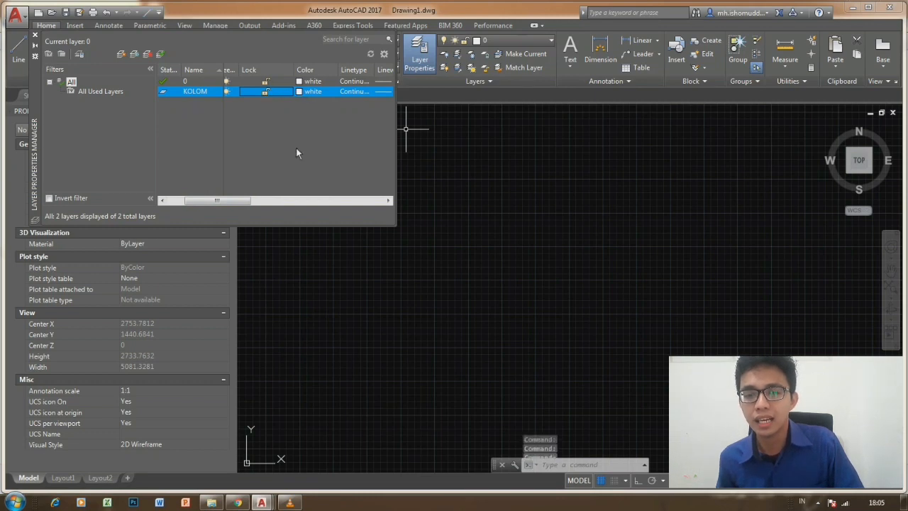
click(308, 92)
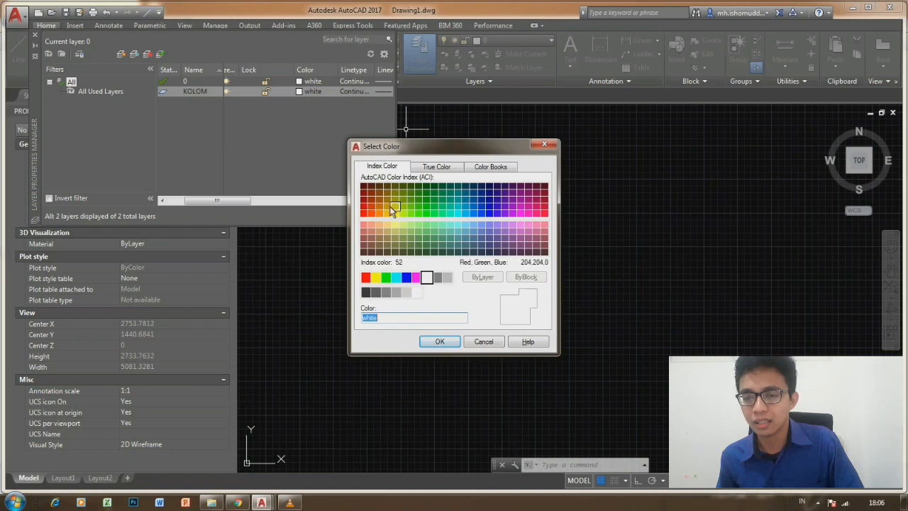
click(364, 208)
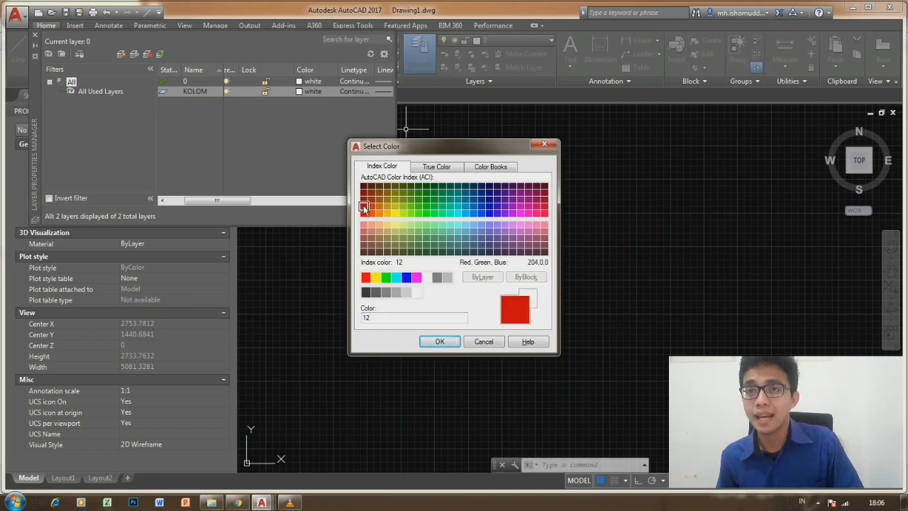
click(438, 342)
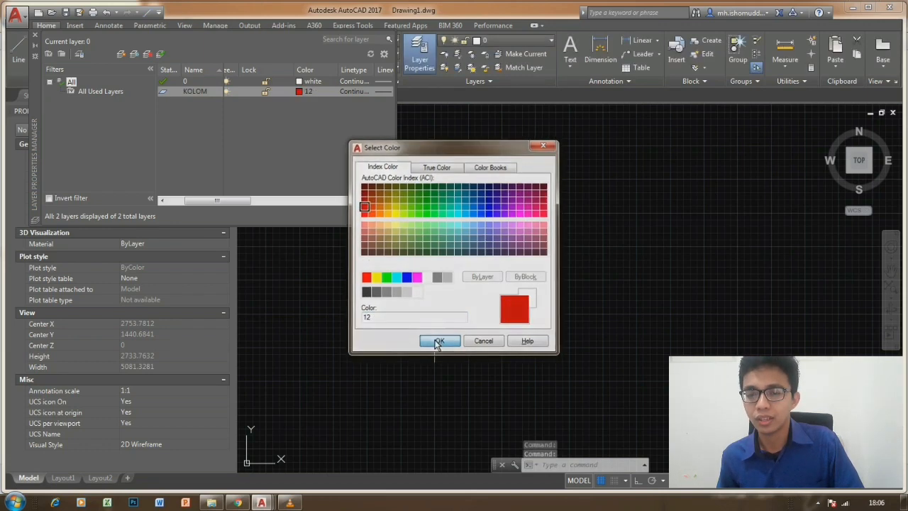
Load the HIDDENX2 linetype from acadiso.lin through the KOLOM layer's linetype selection
drag(216, 200, 234, 201)
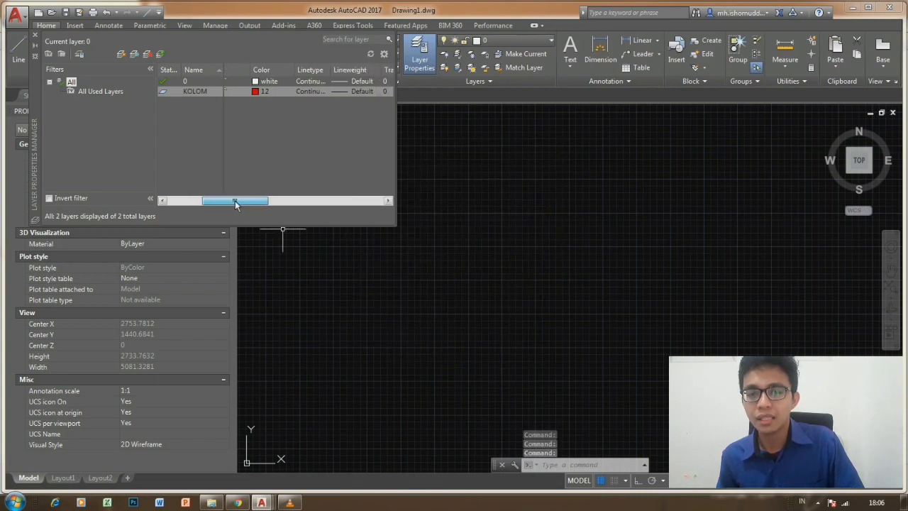
click(310, 91)
click(309, 91)
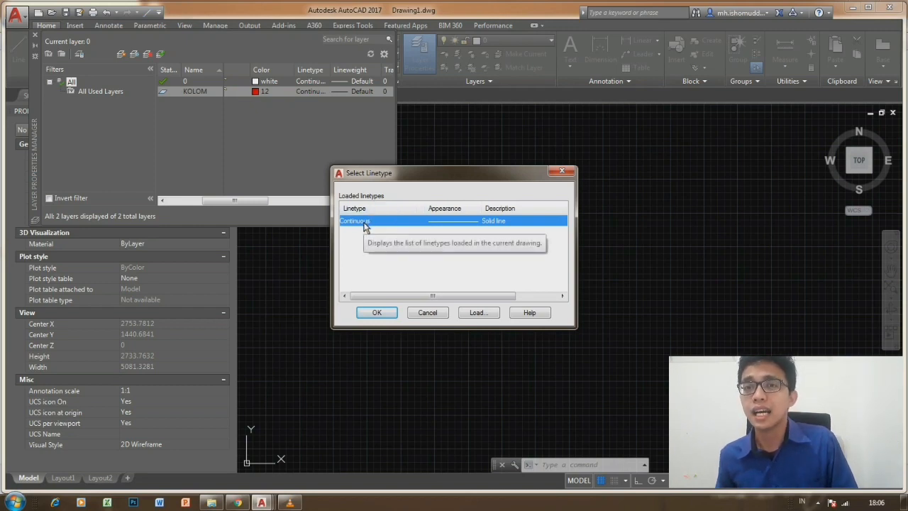
click(477, 313)
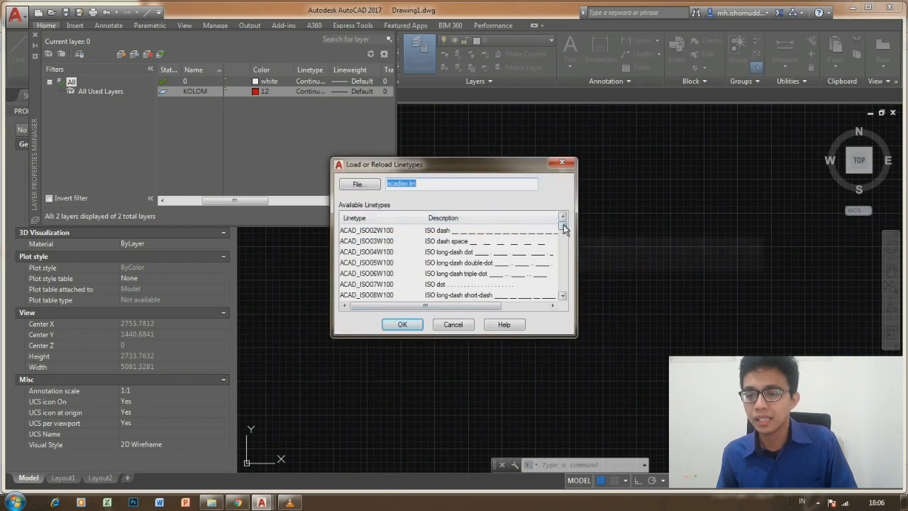
scroll(568, 258, down, 8)
mouse_move(568, 258)
mouse_down()
mouse_move(568, 278)
mouse_move(565, 265)
mouse_up()
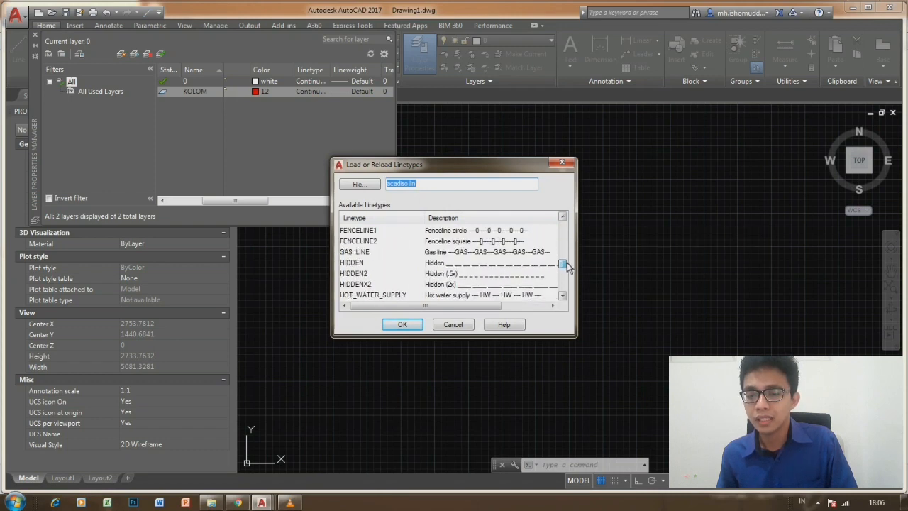
click(362, 285)
click(402, 324)
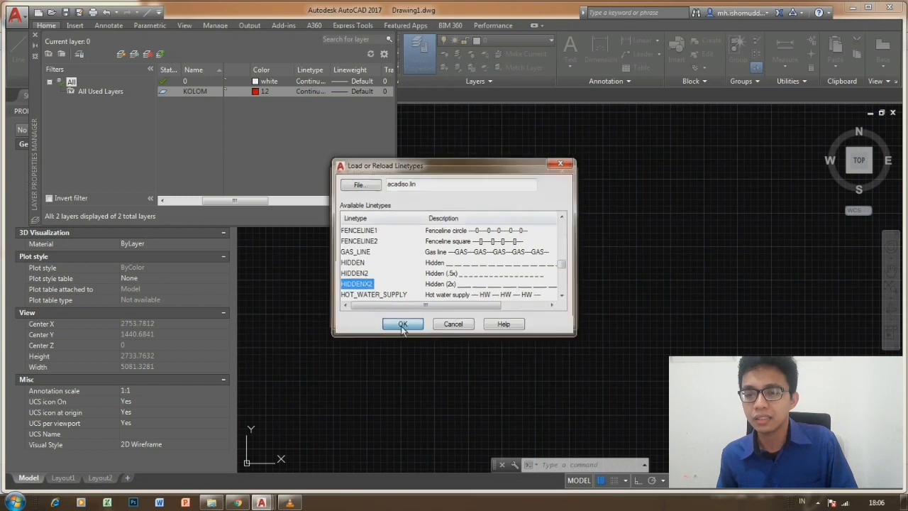
Choose Continuous from the loaded linetypes for the KOLOM layer and accept it
click(365, 232)
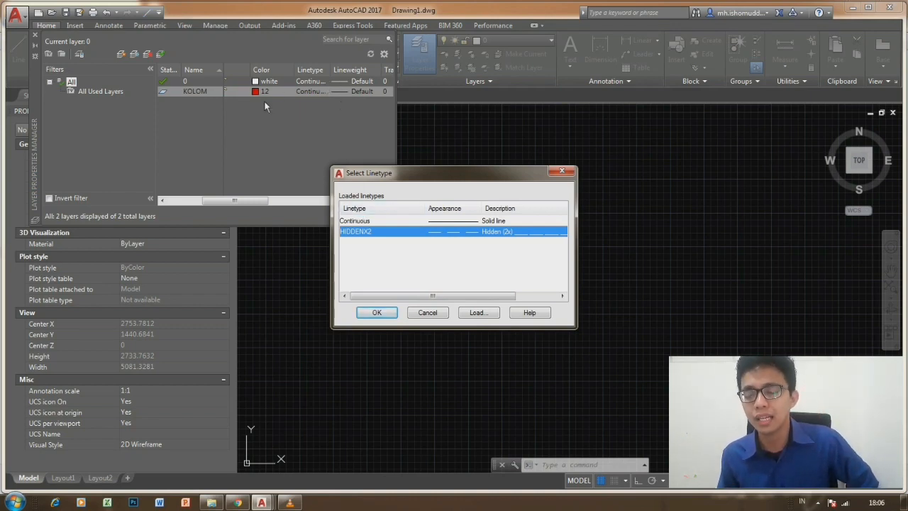
click(365, 222)
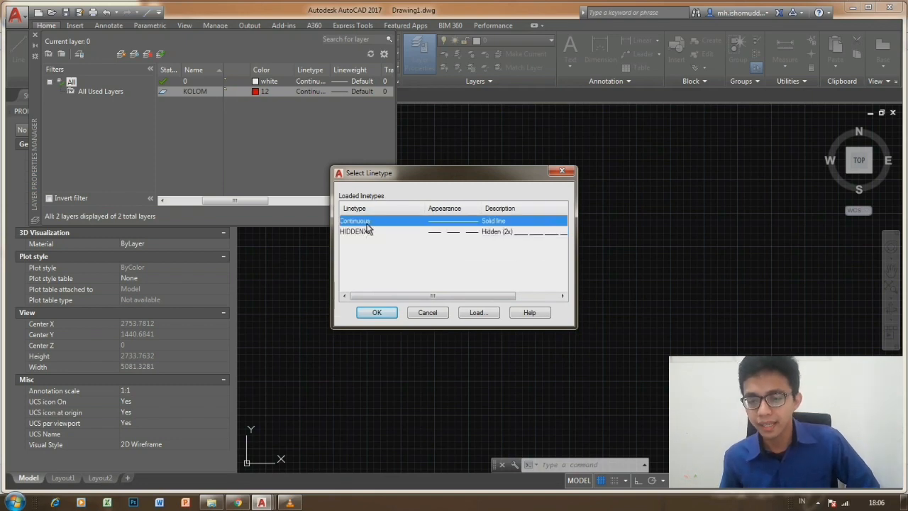
click(373, 312)
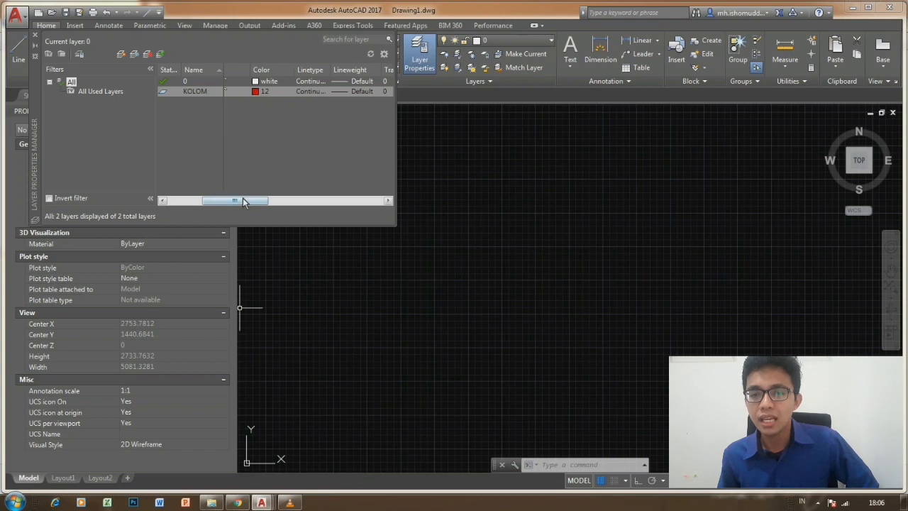
Set the KOLOM layer's lineweight to 0.30 mm
drag(238, 200, 255, 200)
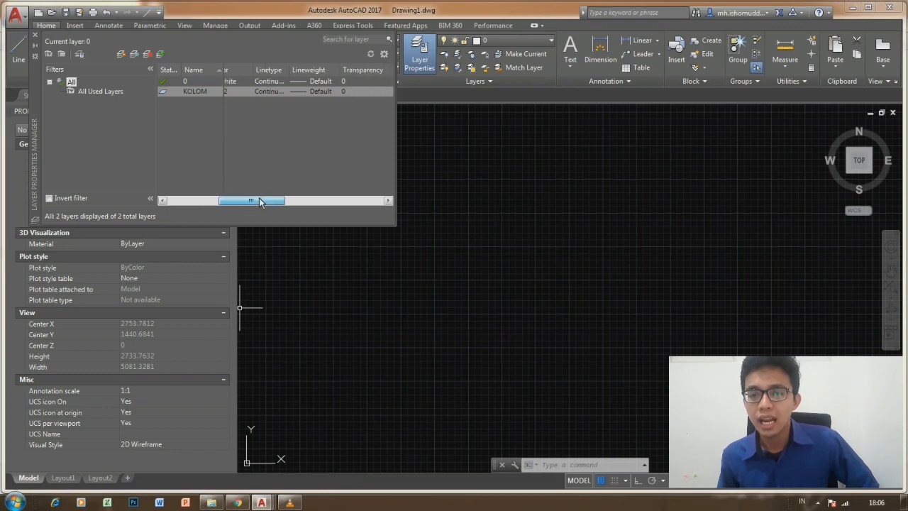
click(319, 93)
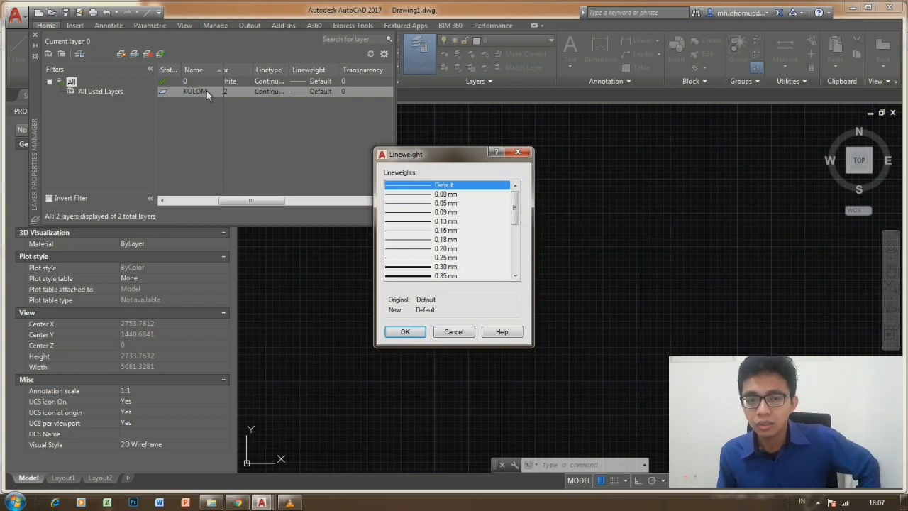
click(421, 267)
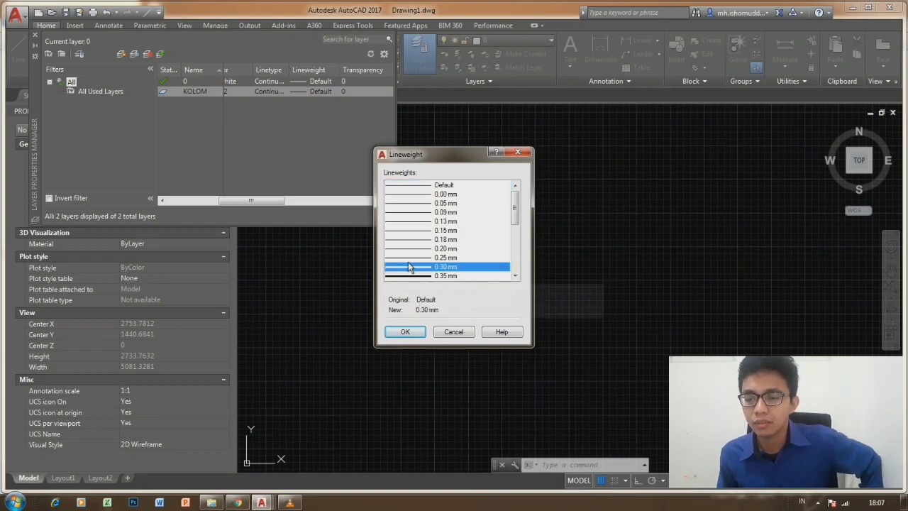
click(407, 332)
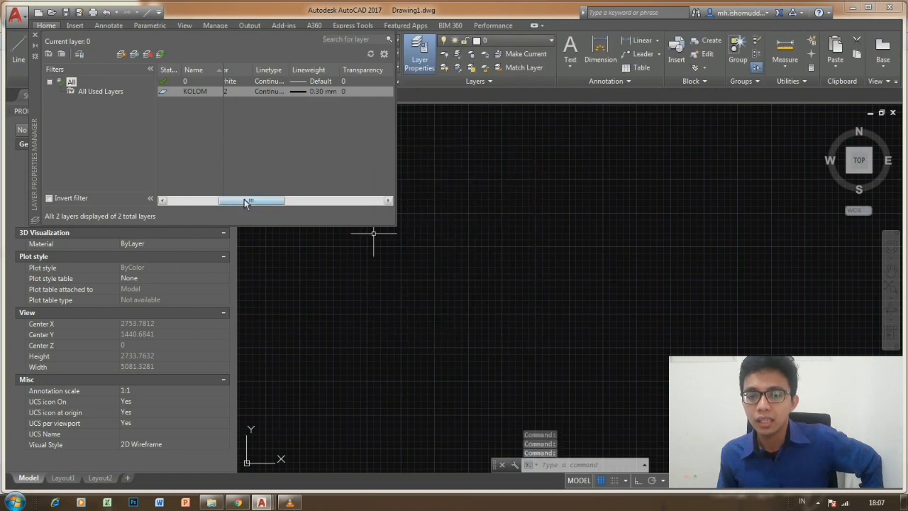
Set the KOLOM layer's transparency value to 0 and confirm it
drag(248, 201, 259, 203)
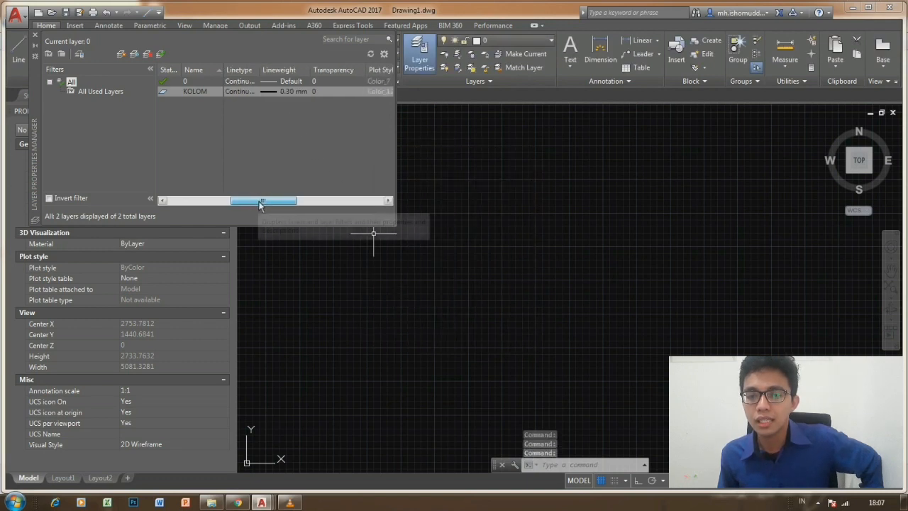
click(324, 90)
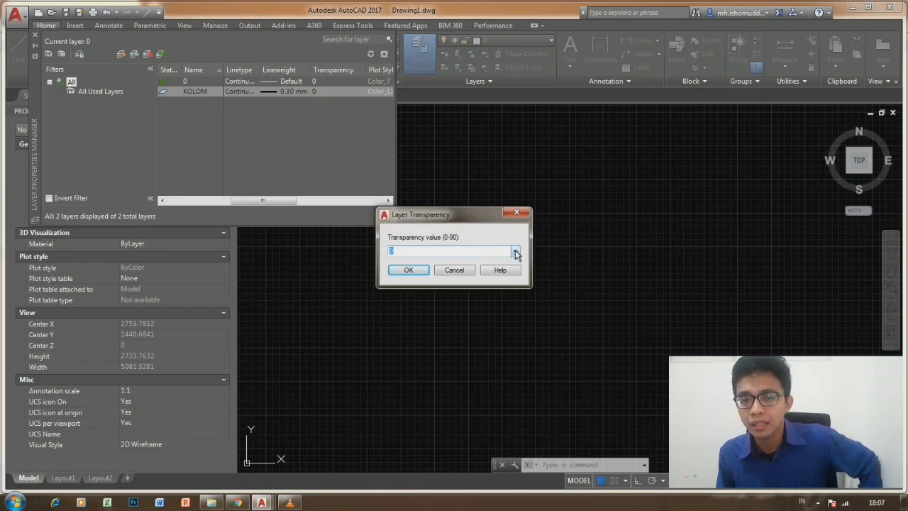
click(516, 253)
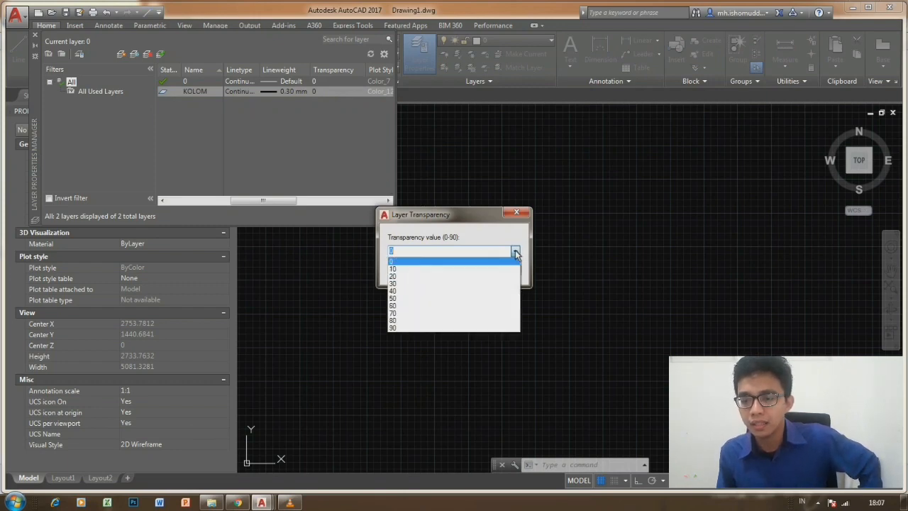
click(480, 260)
click(417, 272)
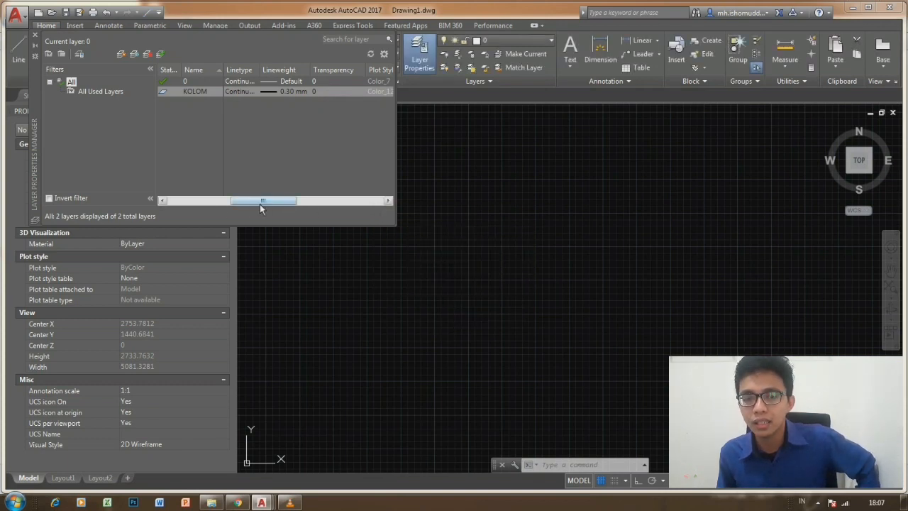
Try the plot toggle of the KOLOM layer, then return to the first layer property columns
drag(259, 204, 313, 210)
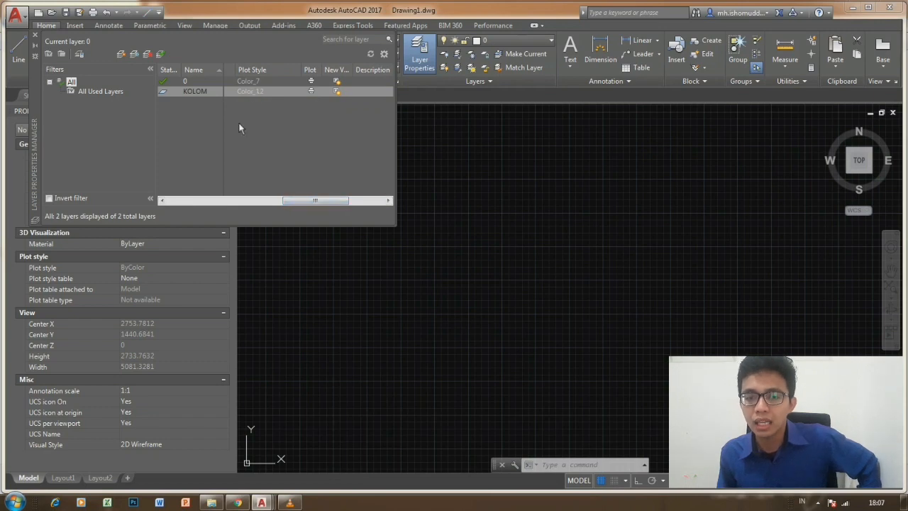
click(312, 92)
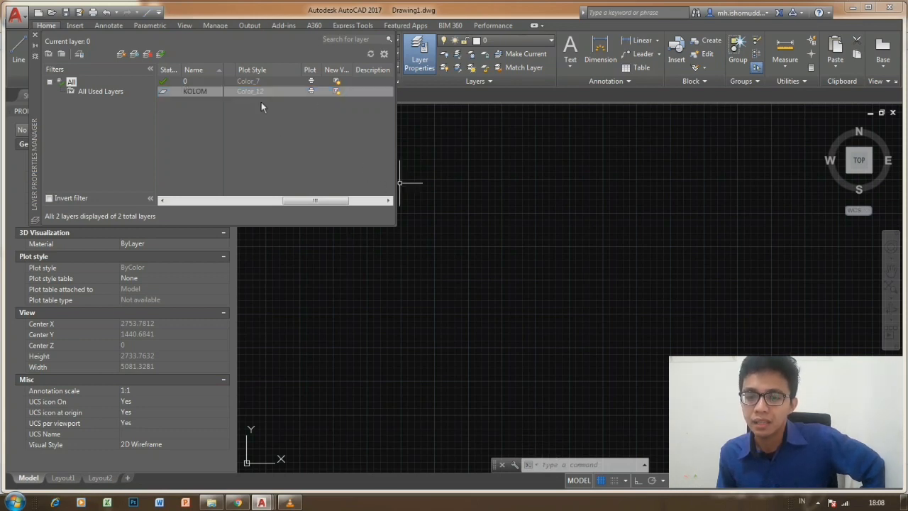
drag(334, 201, 218, 209)
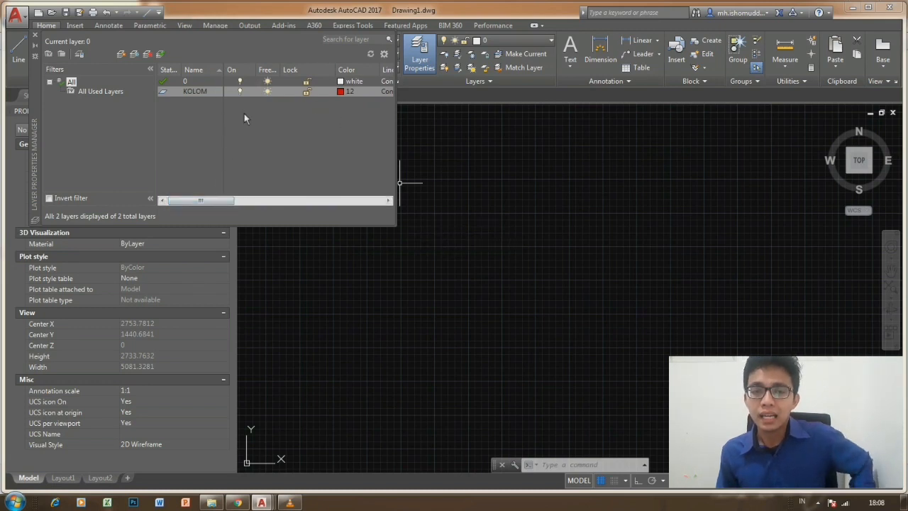
Create a new layer based on KOLOM and name it DINDING
click(121, 55)
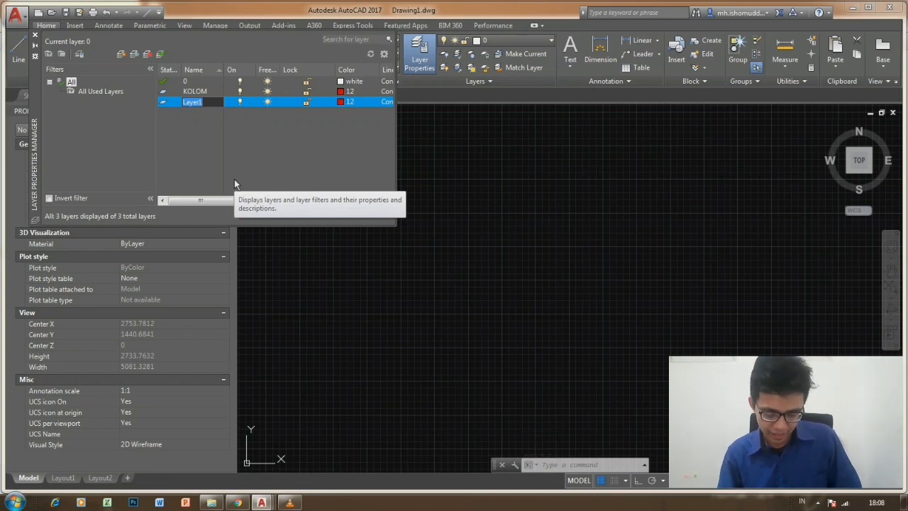
text(DINDING)
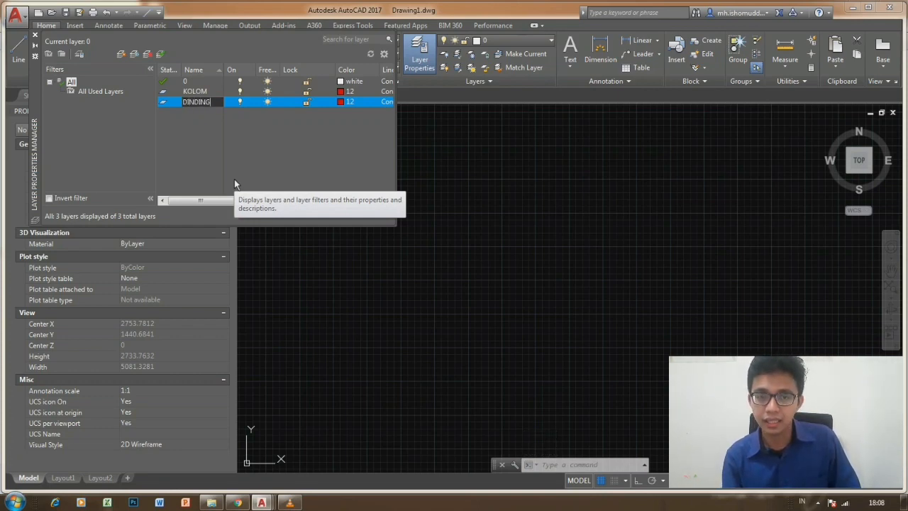
key(Return)
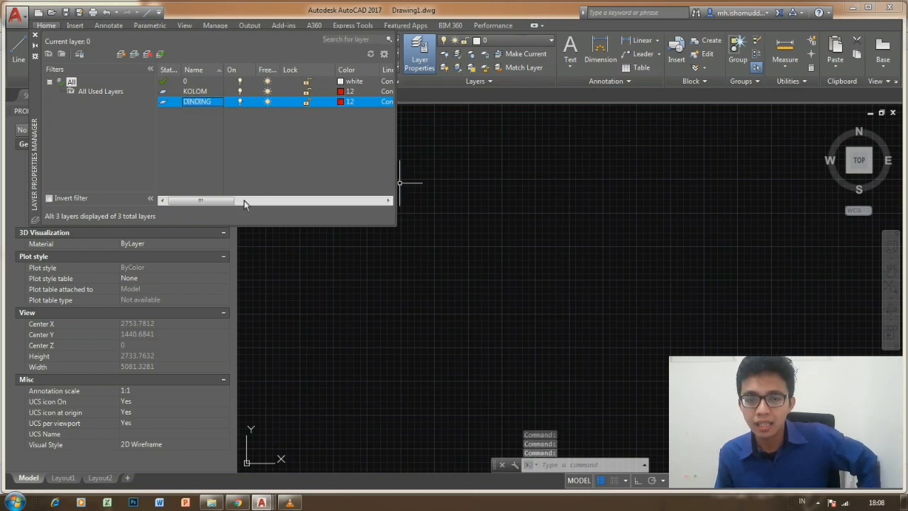
Set the DINDING layer's color to green index color 72
drag(244, 201, 269, 201)
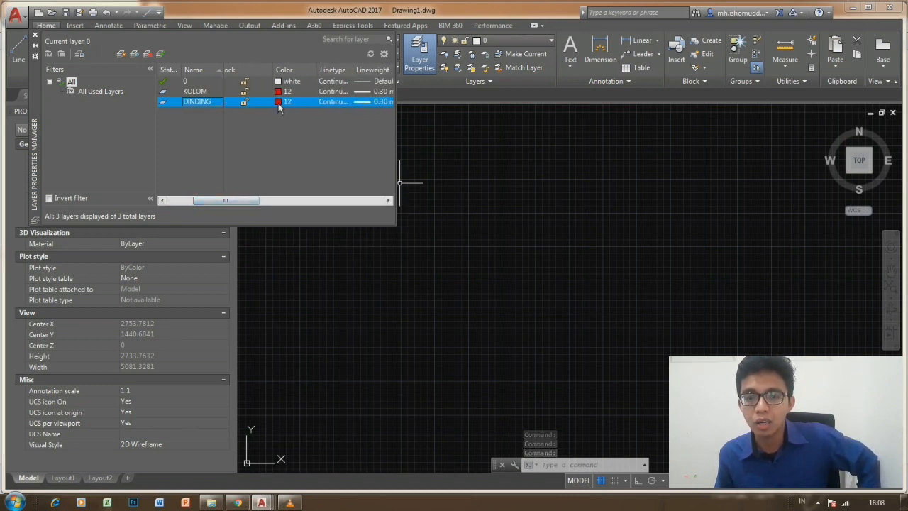
click(278, 103)
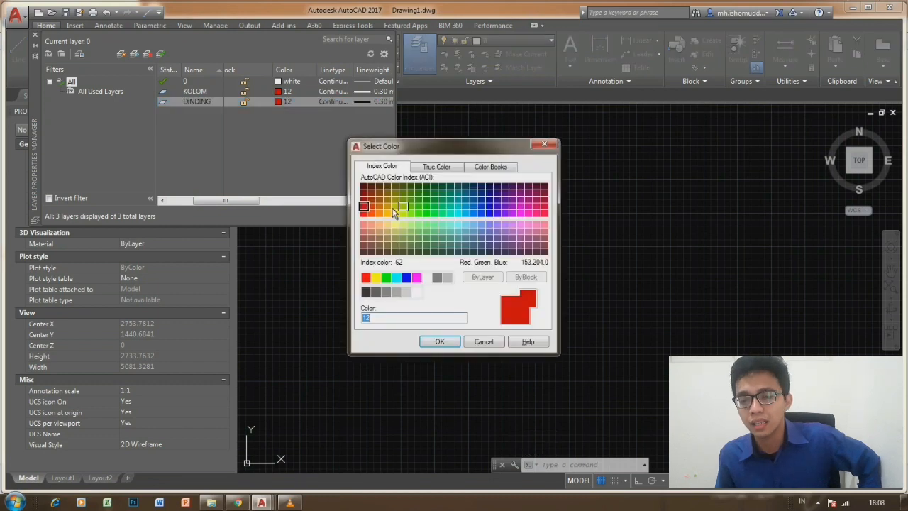
click(410, 206)
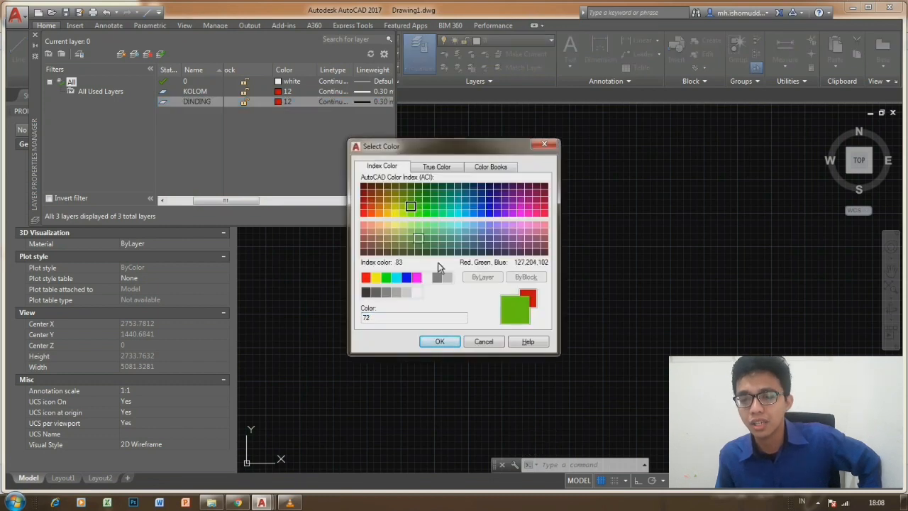
click(439, 342)
Set the DINDING layer's lineweight to 0.20 mm
drag(240, 200, 255, 200)
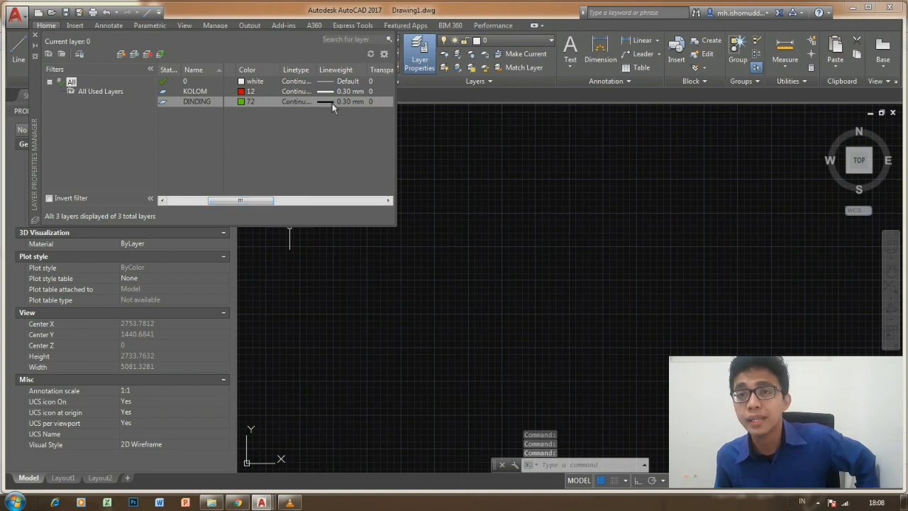
click(335, 103)
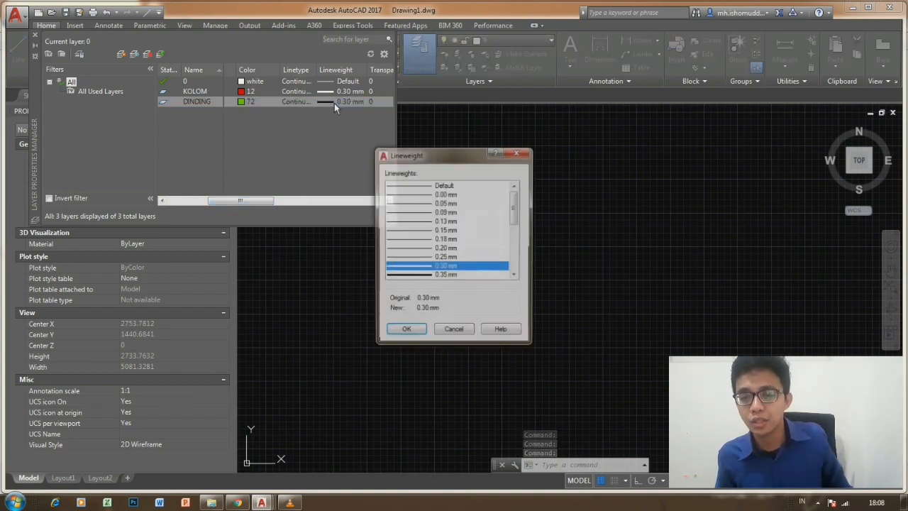
click(433, 249)
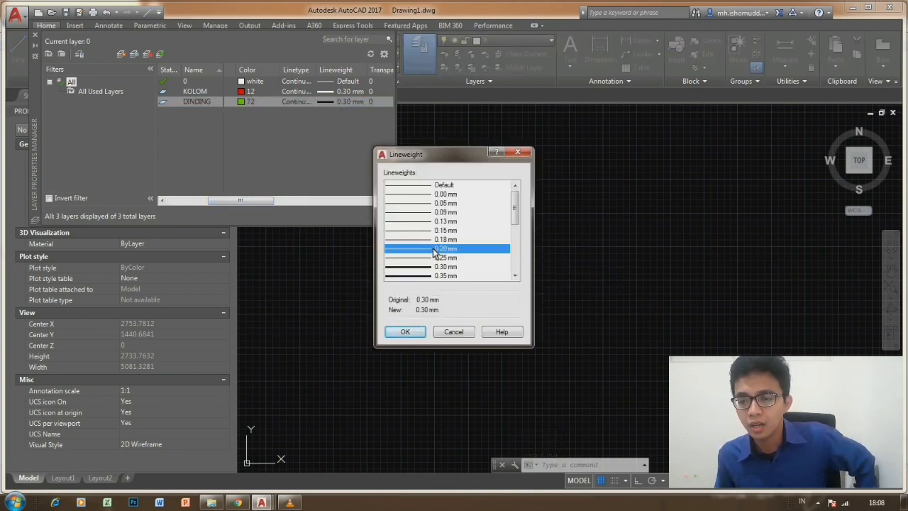
click(405, 331)
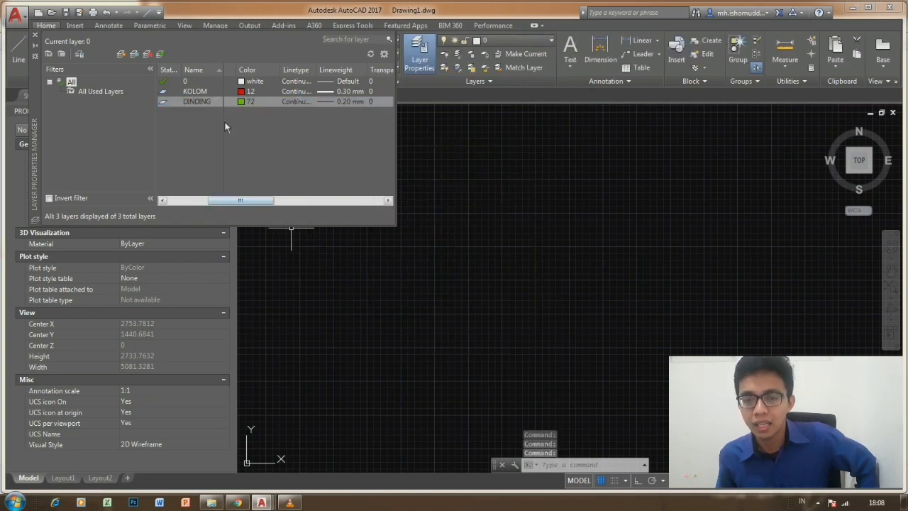
Create a trial layer frozen in all viewports from the KOLOM layer's properties and delete it again
drag(251, 202, 212, 201)
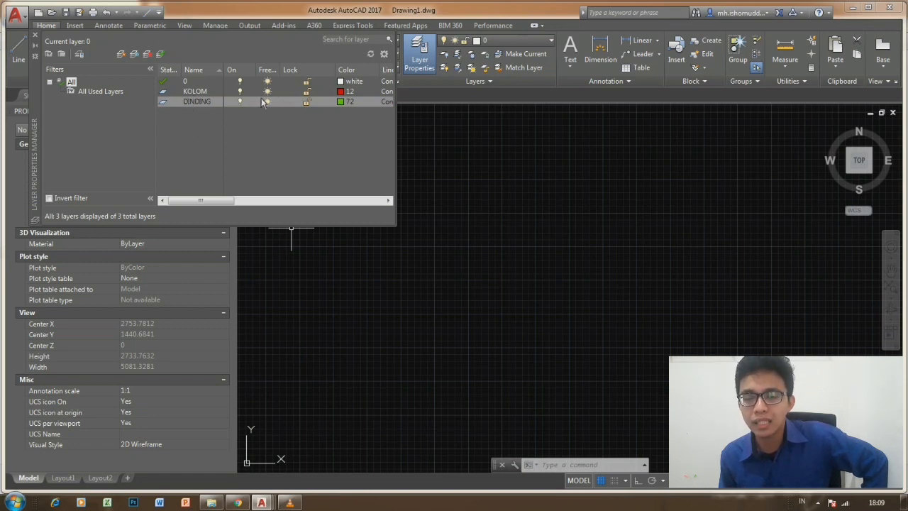
click(195, 92)
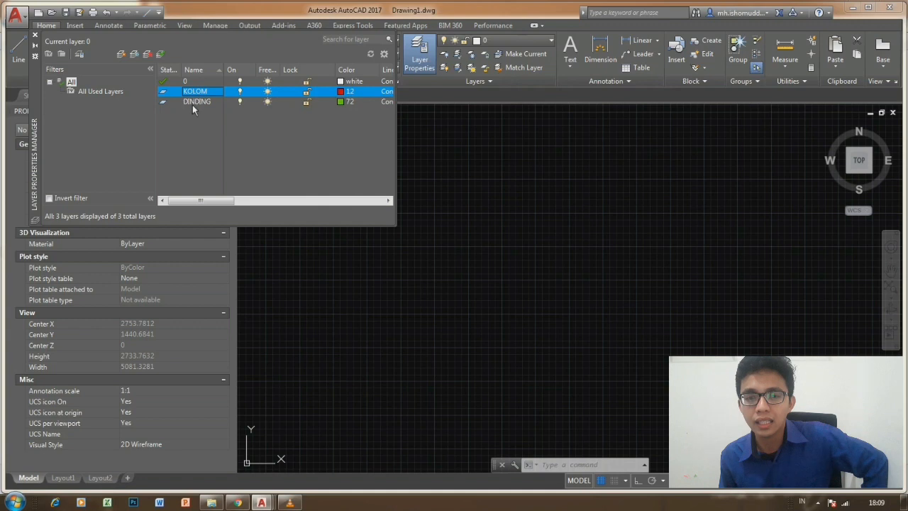
click(135, 55)
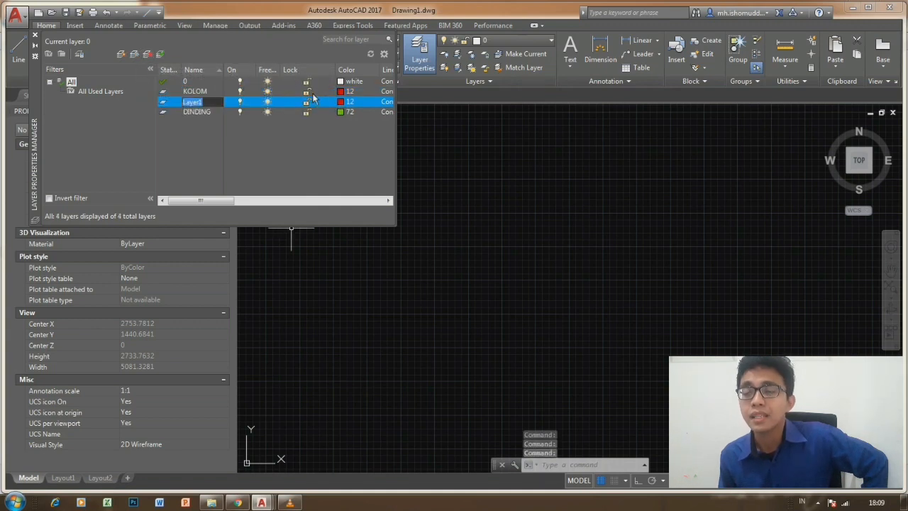
click(269, 202)
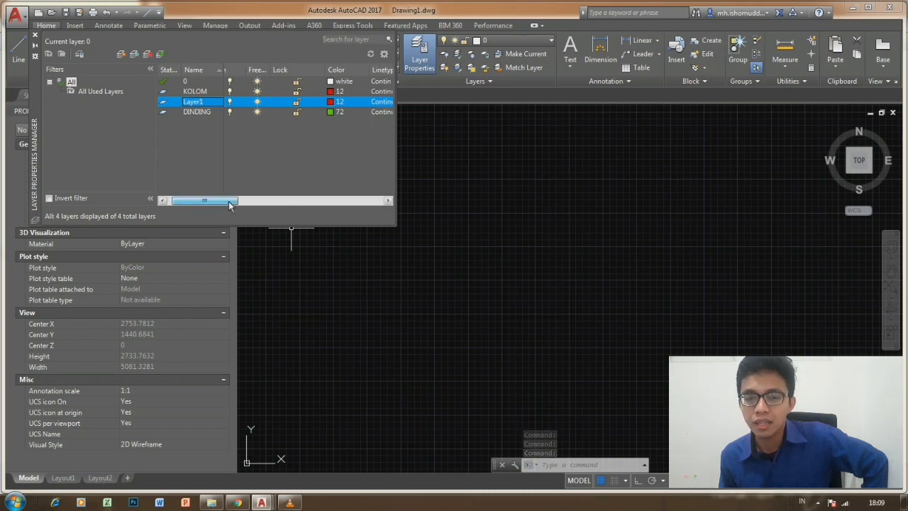
drag(285, 202, 228, 203)
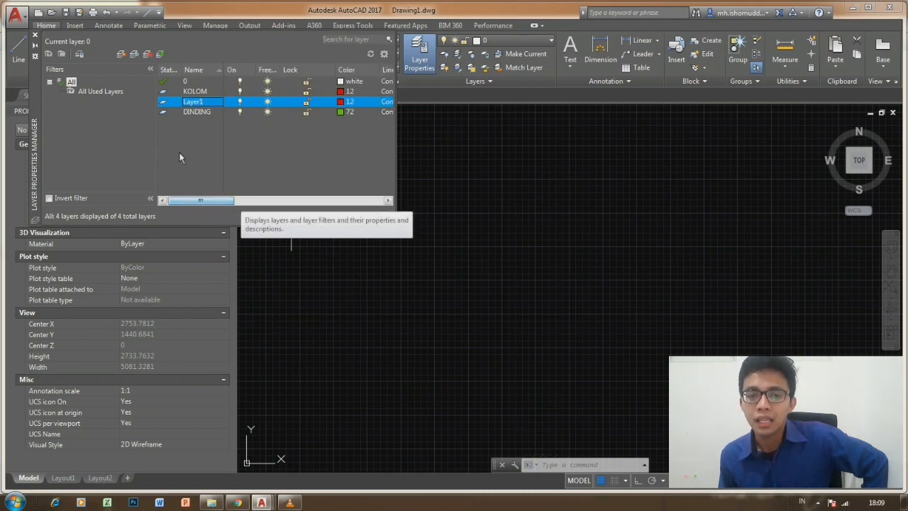
click(147, 55)
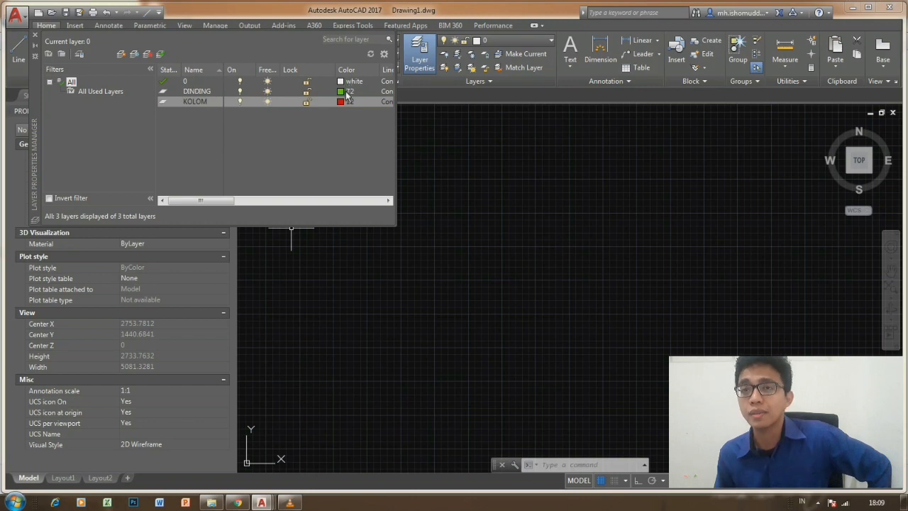
Try making KOLOM the current layer, and return the current status to layer 0
click(159, 54)
click(165, 82)
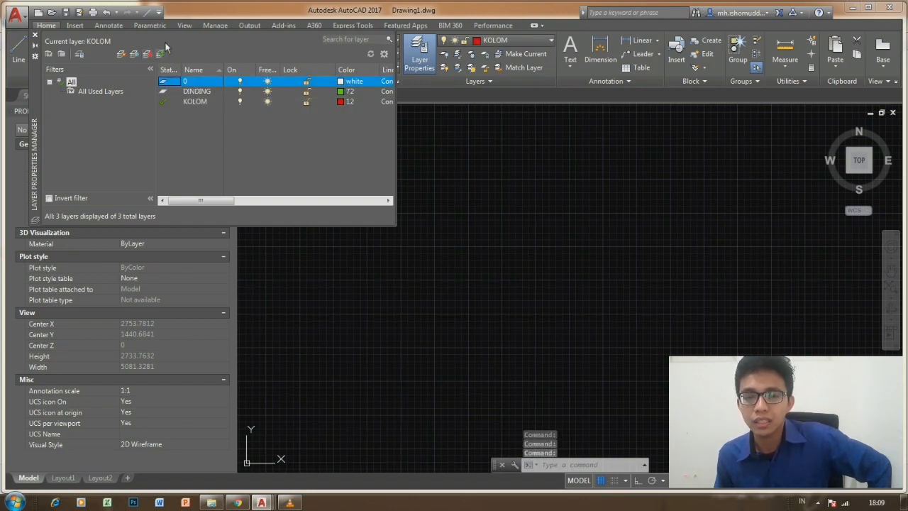
double_click(166, 102)
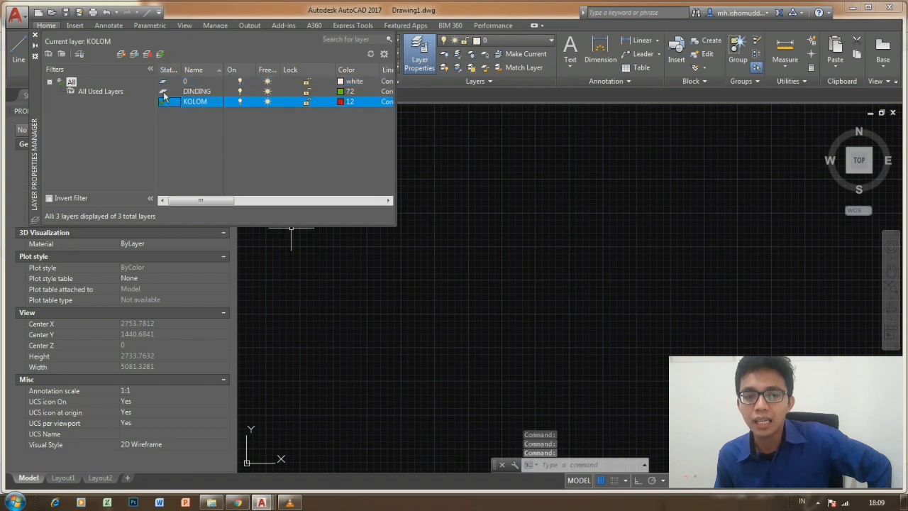
double_click(164, 82)
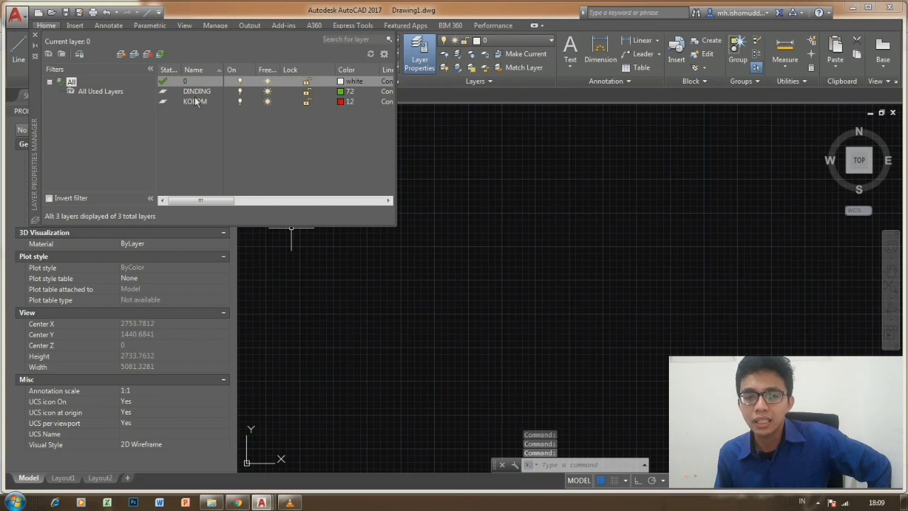
Close the layer manager and make KOLOM the current layer
click(34, 36)
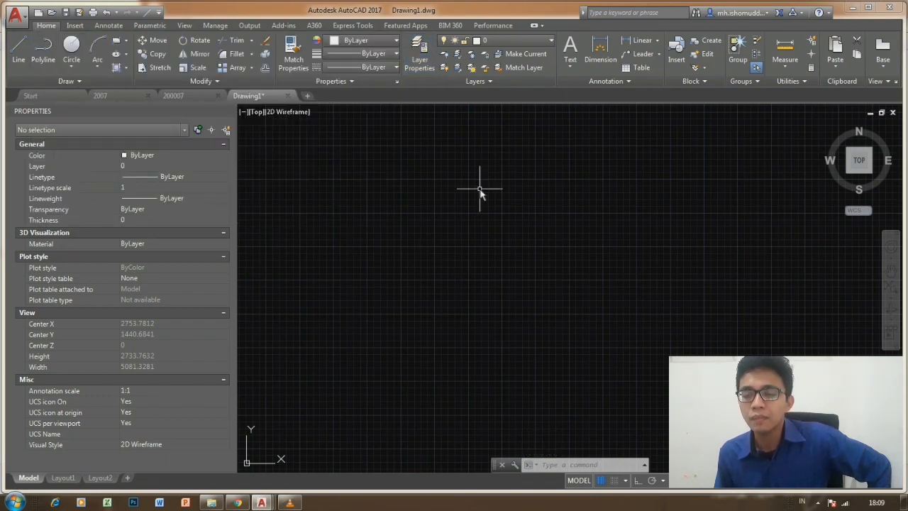
click(529, 40)
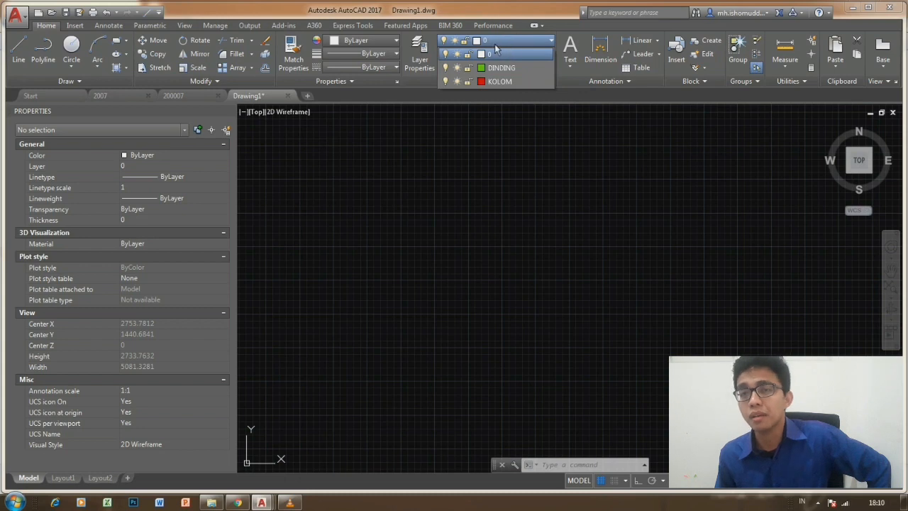
click(504, 82)
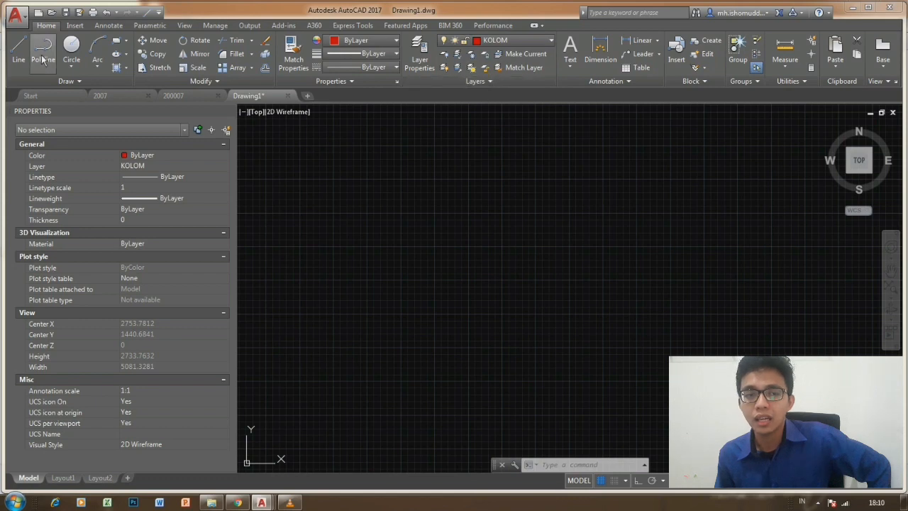
Draw a 30 by 30 rectangle on the KOLOM layer as the column outline
click(117, 41)
click(406, 192)
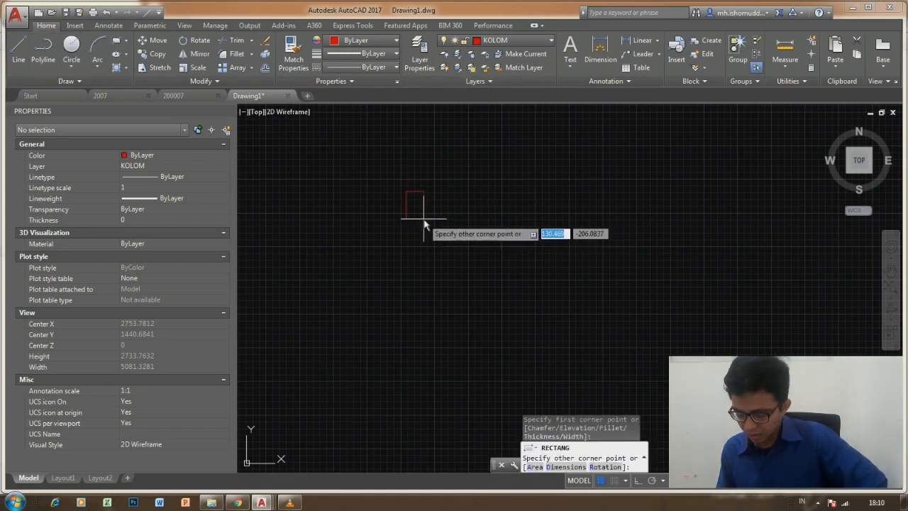
text(30)
key(Tab)
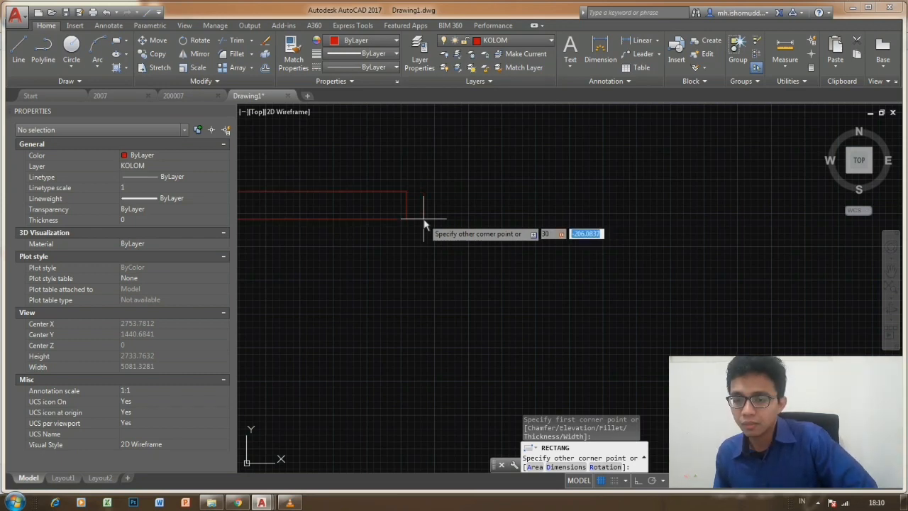
text(30)
key(Return)
Turn on lineweight display for the column rectangle in the drawing
scroll(426, 192, up, 6)
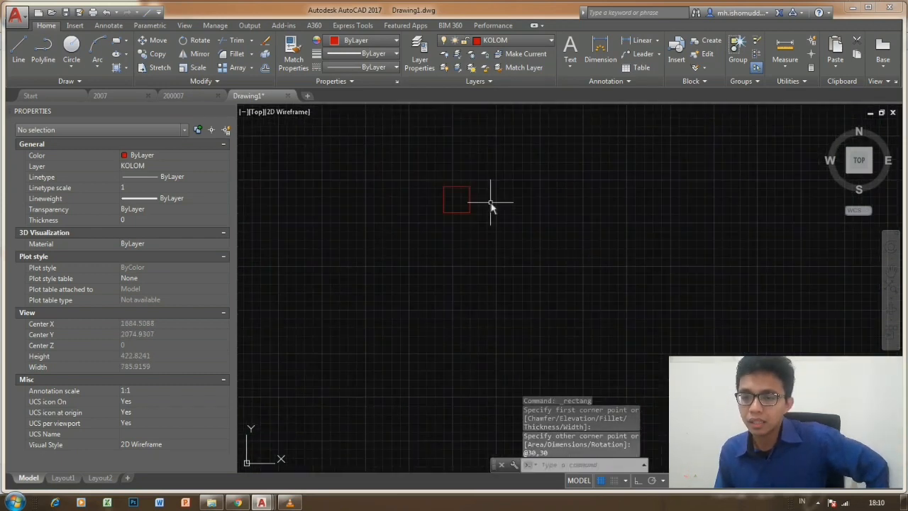
middle_drag(400, 186, 428, 245)
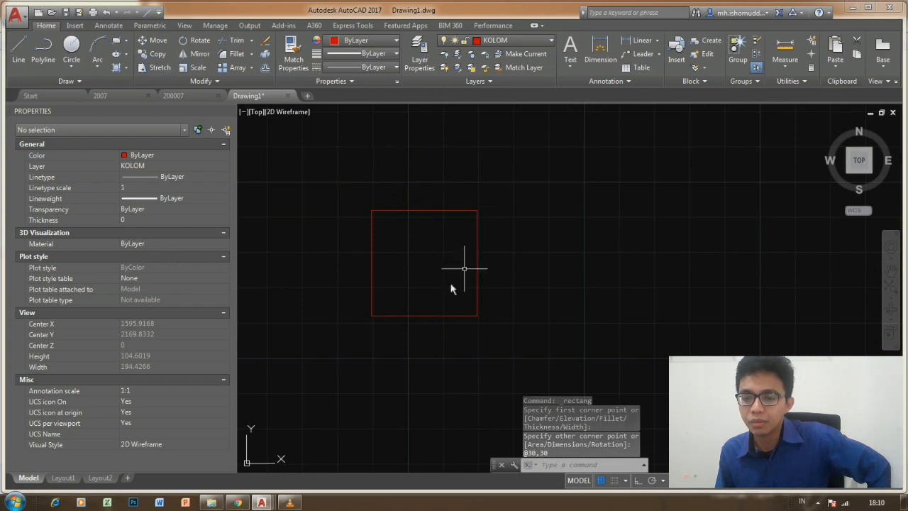
middle_drag(412, 210, 430, 237)
click(435, 238)
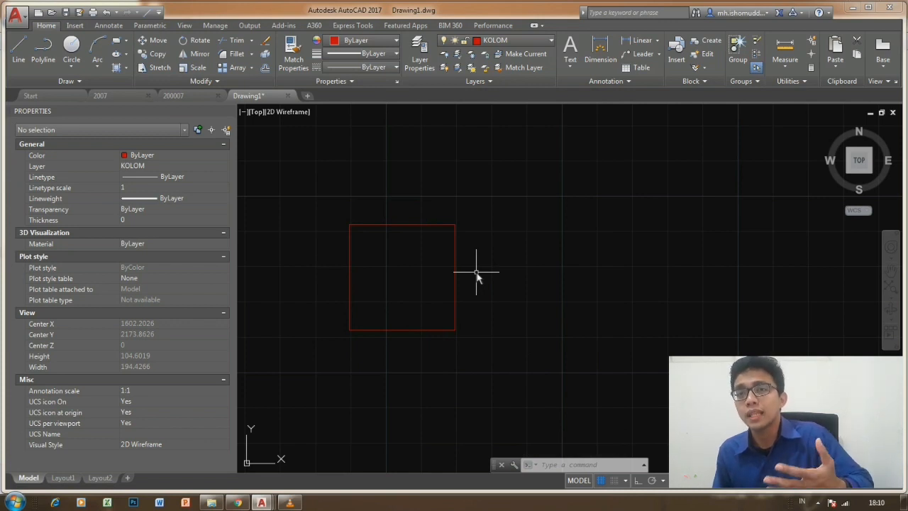
middle_drag(562, 327, 547, 324)
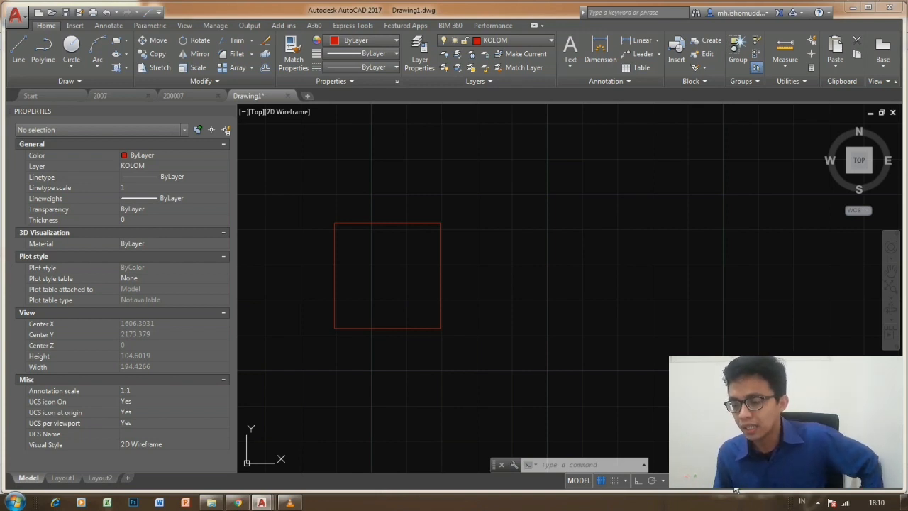
click(734, 487)
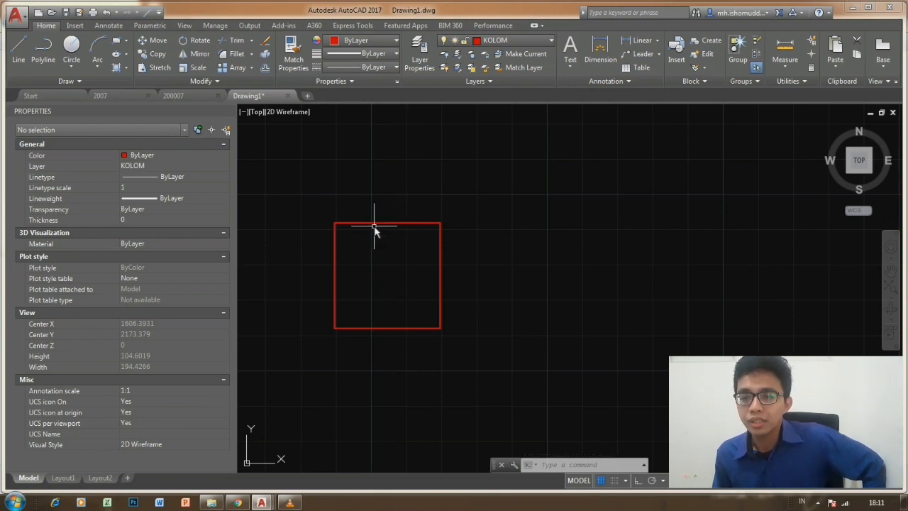
scroll(376, 228, down, 2)
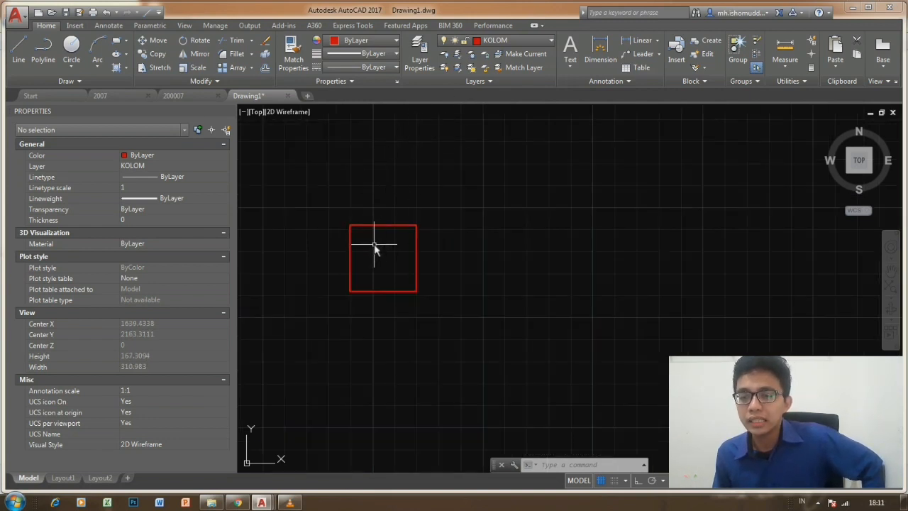
Make DINDING the current layer and draw a horizontal wall line to the right from the column's upper-right corner
click(500, 44)
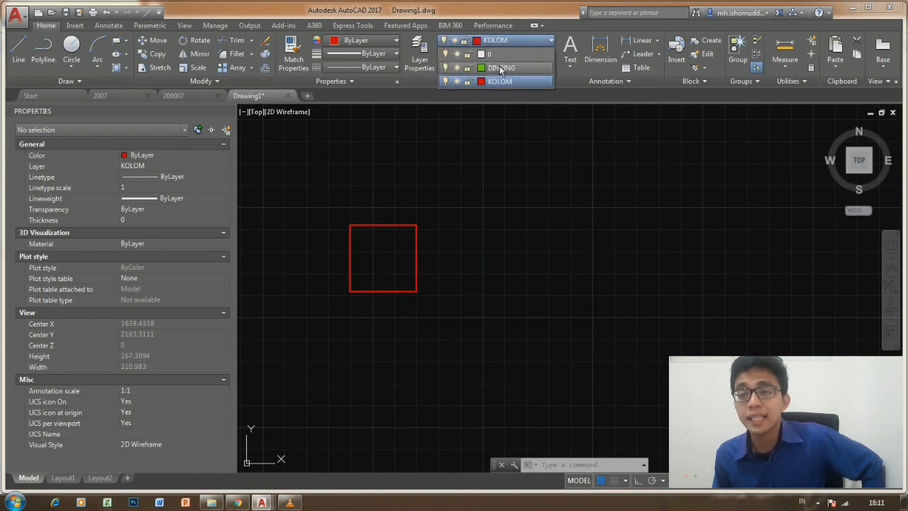
click(501, 67)
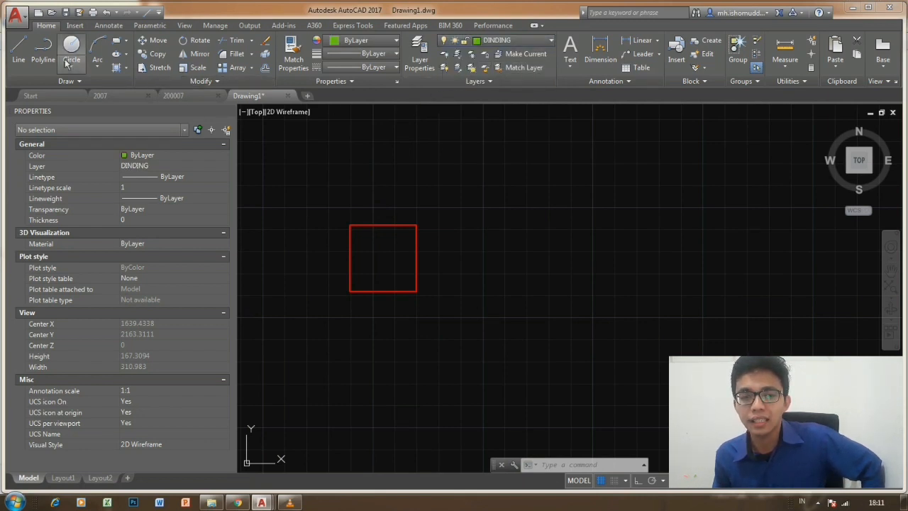
click(19, 54)
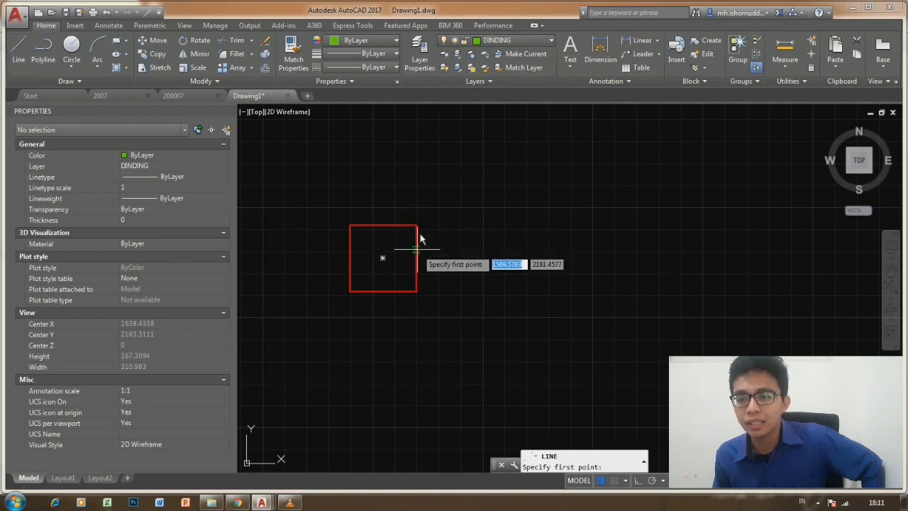
click(417, 227)
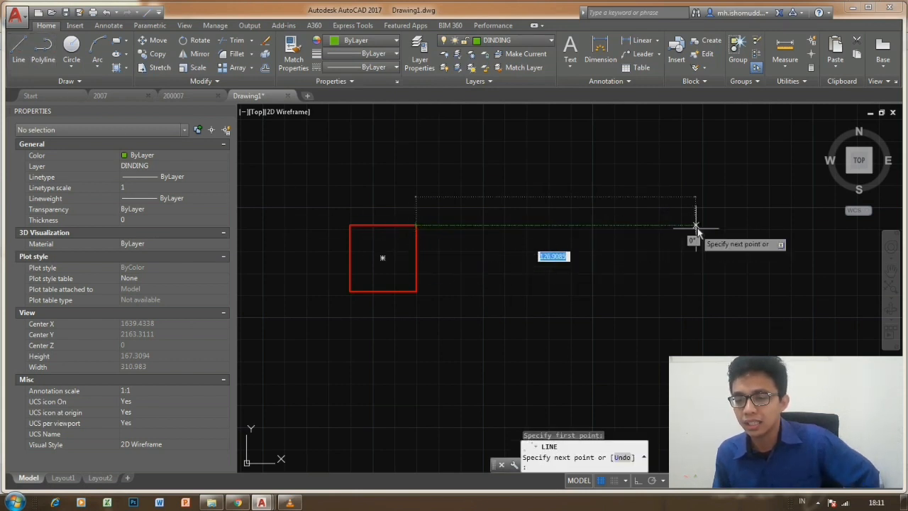
click(719, 225)
key(Return)
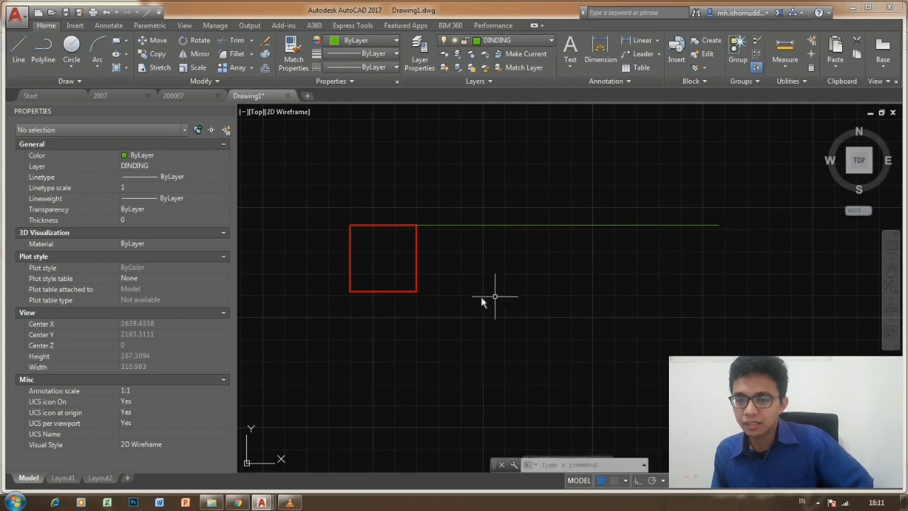
Draw a second horizontal wall line about 141 long to the right from the column's lower-right corner
key(Return)
click(416, 292)
click(722, 283)
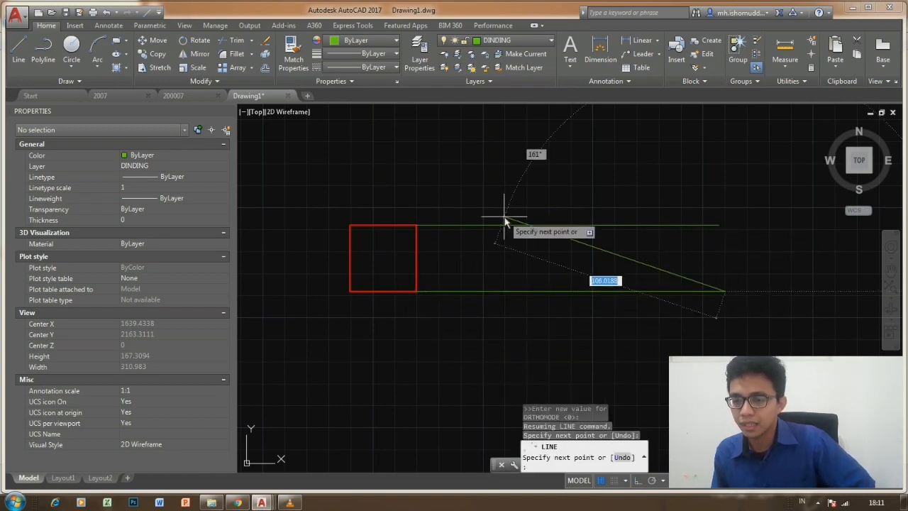
scroll(504, 220, down, 2)
key(Escape)
Select both wall lines to examine their shared layer properties, and clear the selection
scroll(476, 293, up, 4)
click(506, 294)
click(476, 243)
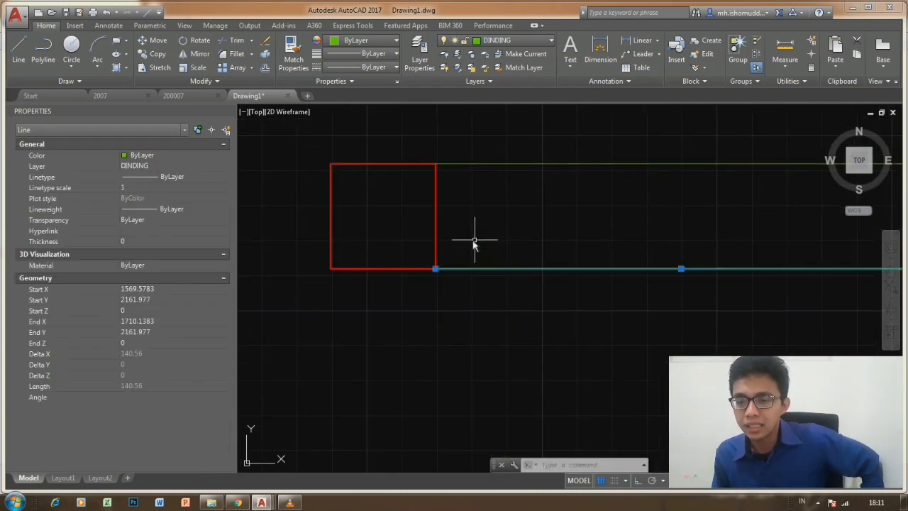
click(469, 209)
click(446, 158)
click(437, 226)
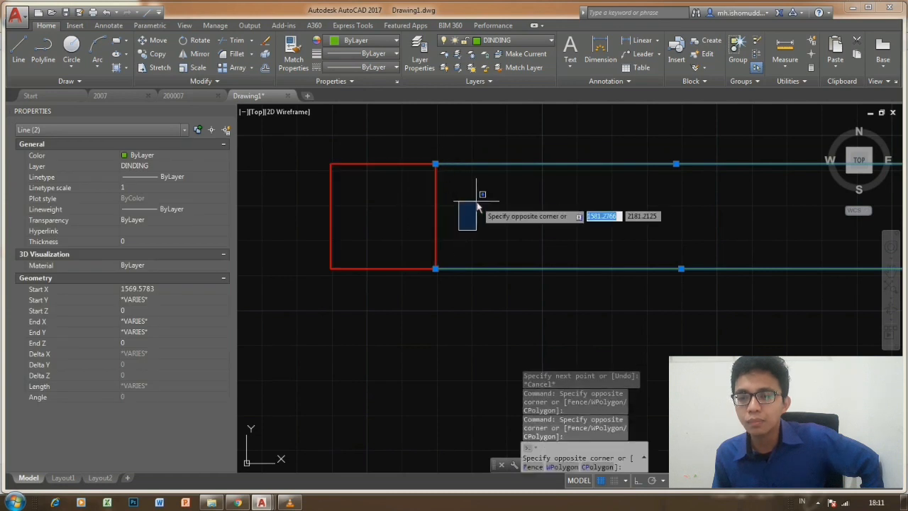
click(449, 189)
middle_drag(348, 259, 331, 280)
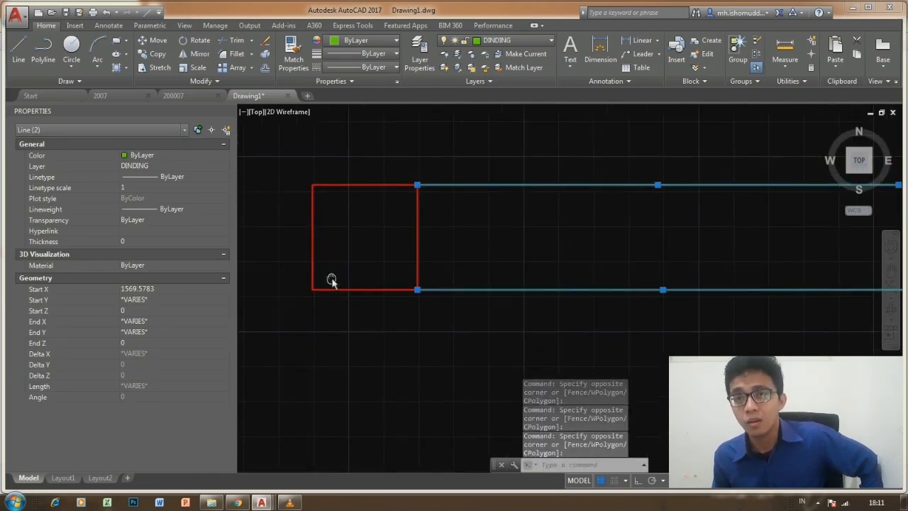
key(Escape)
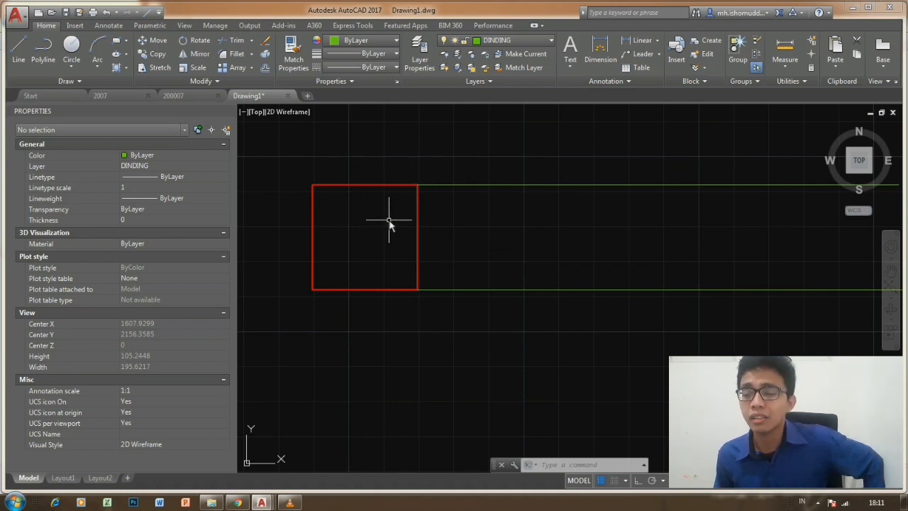
click(295, 165)
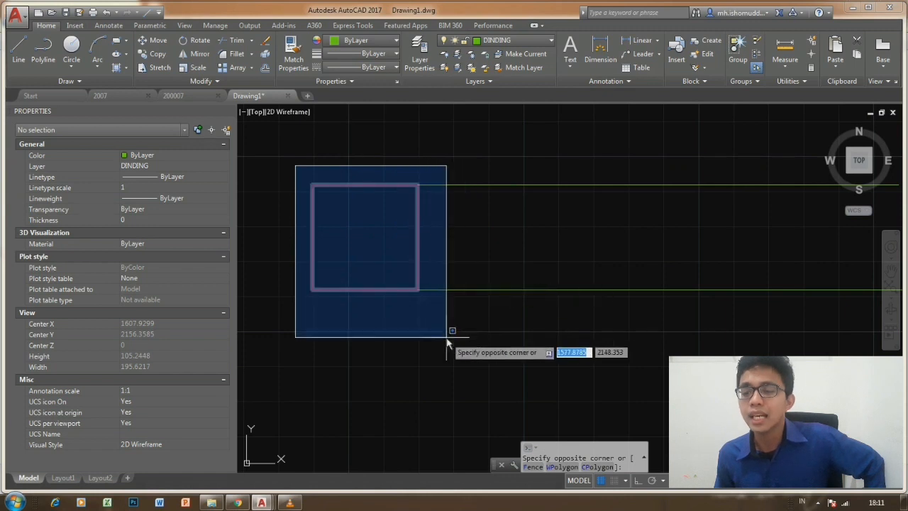
click(359, 139)
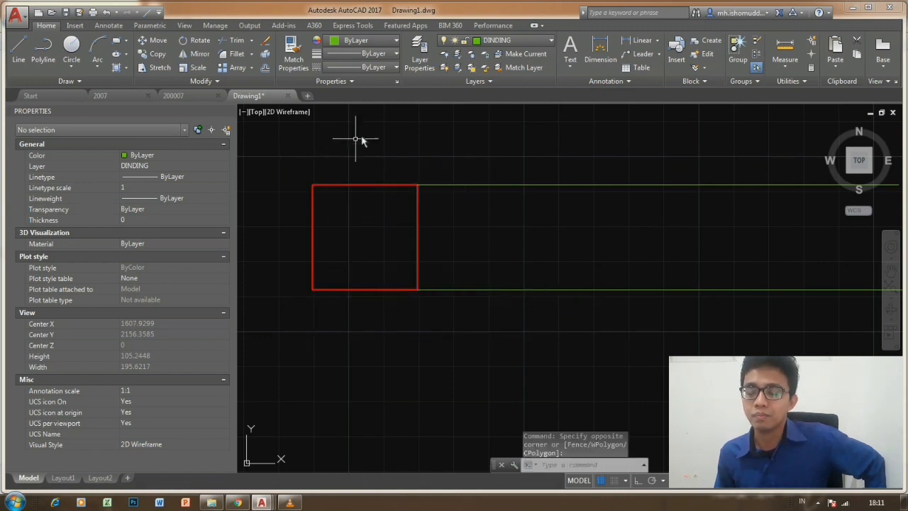
Turn the KOLOM layer off to hide the column, and turn the layer back on
click(512, 40)
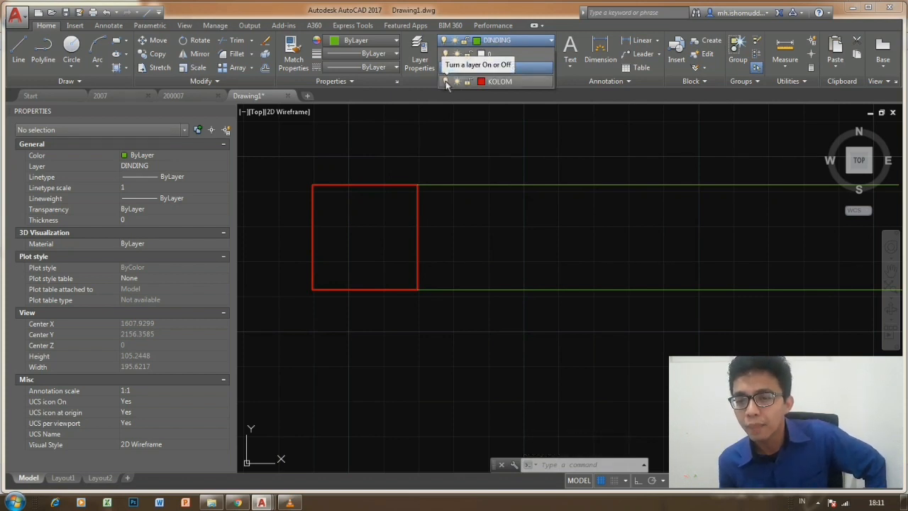
click(445, 81)
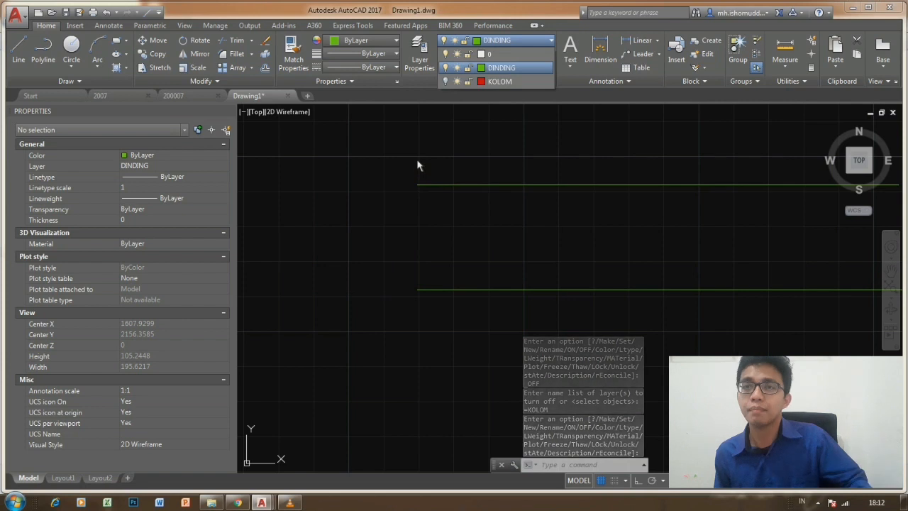
click(446, 82)
key(Escape)
scroll(421, 243, down, 4)
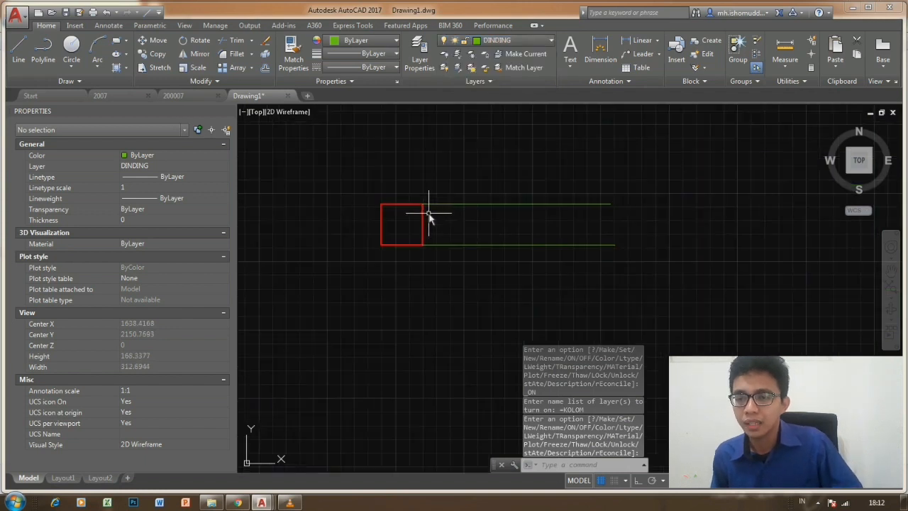
middle_drag(421, 213, 430, 245)
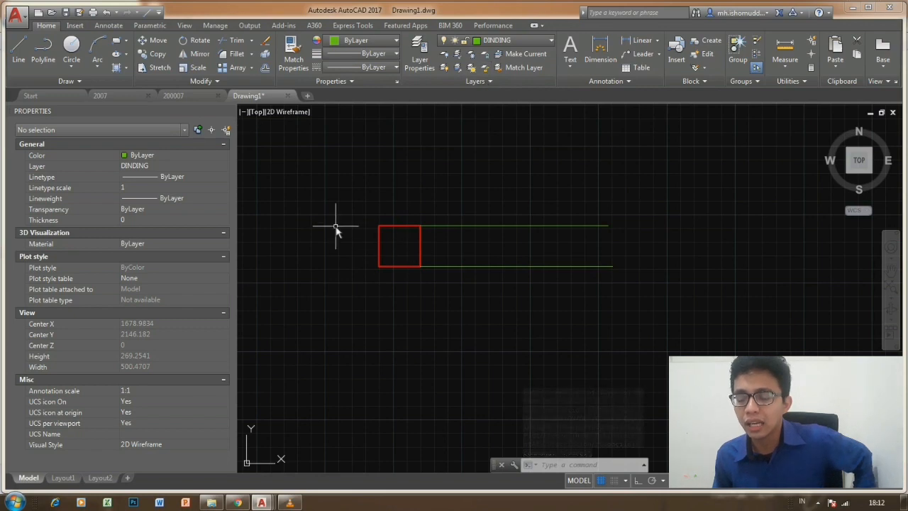
Draw a rectangle about 24 by 26 on the DINDING layer, just above the column and wall
click(116, 41)
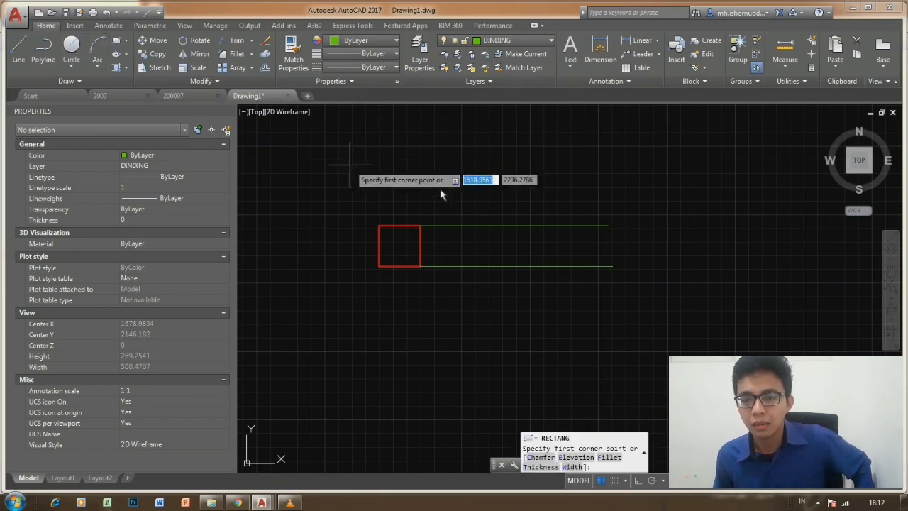
scroll(357, 161, up, 2)
click(417, 222)
click(469, 166)
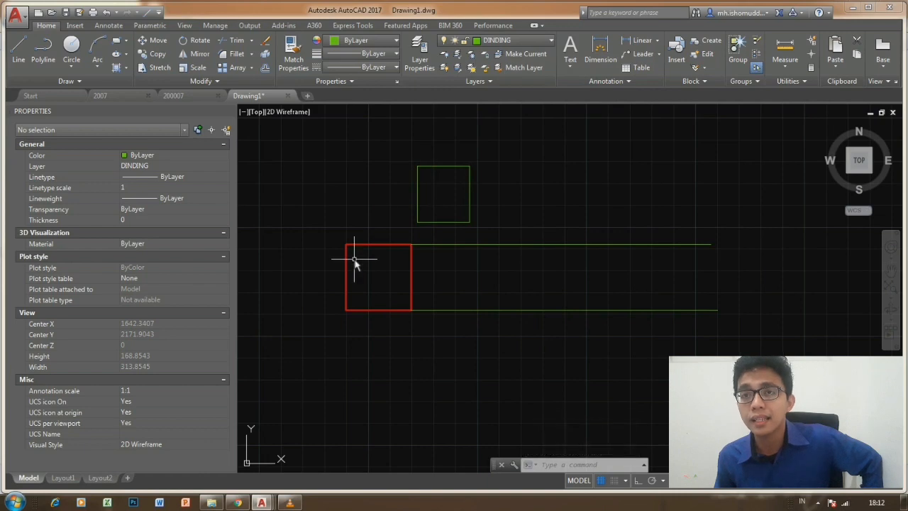
Use Match Layer to move the new upper rectangle onto the column's KOLOM layer
click(516, 203)
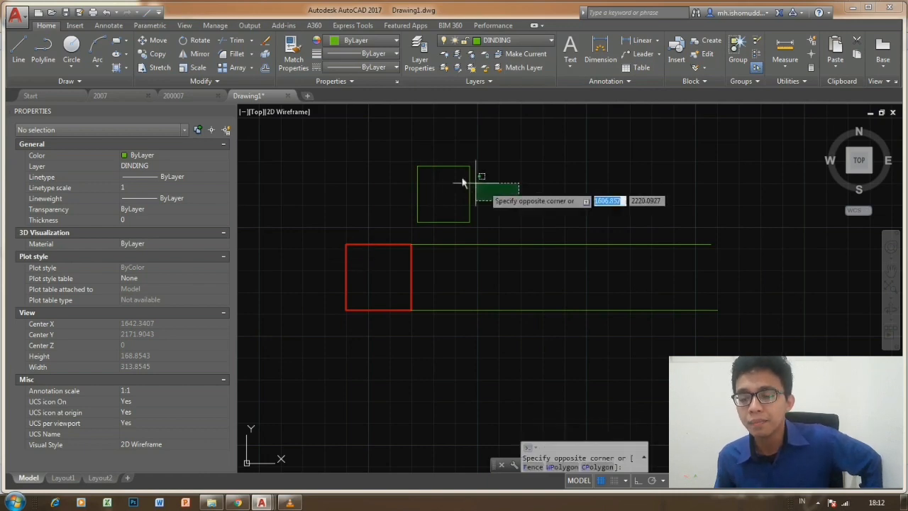
click(442, 148)
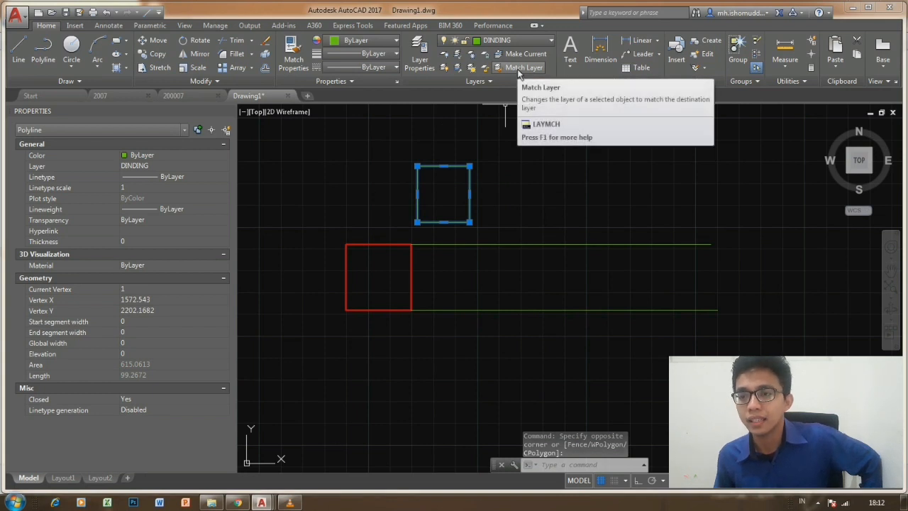
click(519, 69)
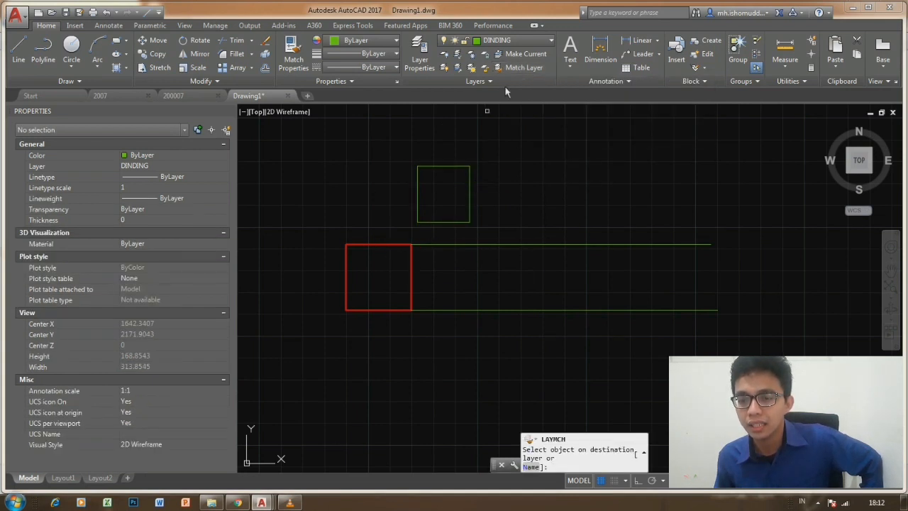
click(379, 246)
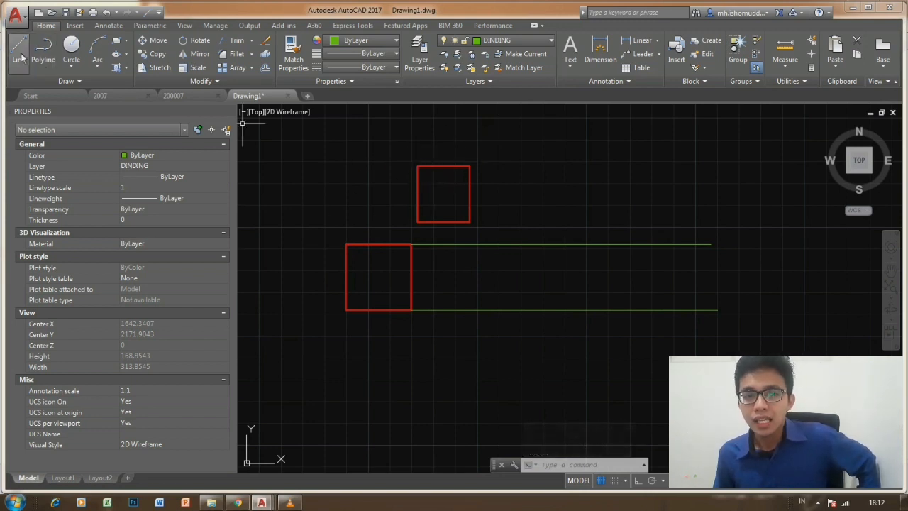
click(116, 54)
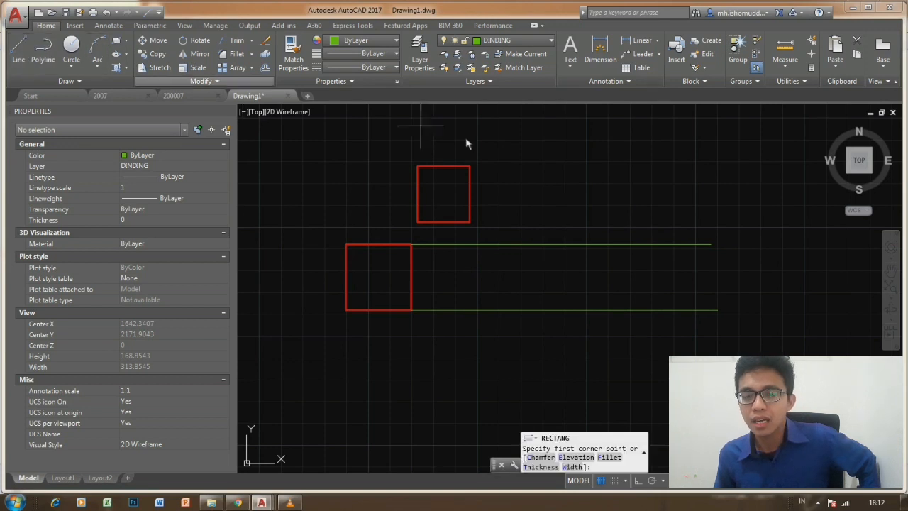
middle_drag(497, 158, 470, 179)
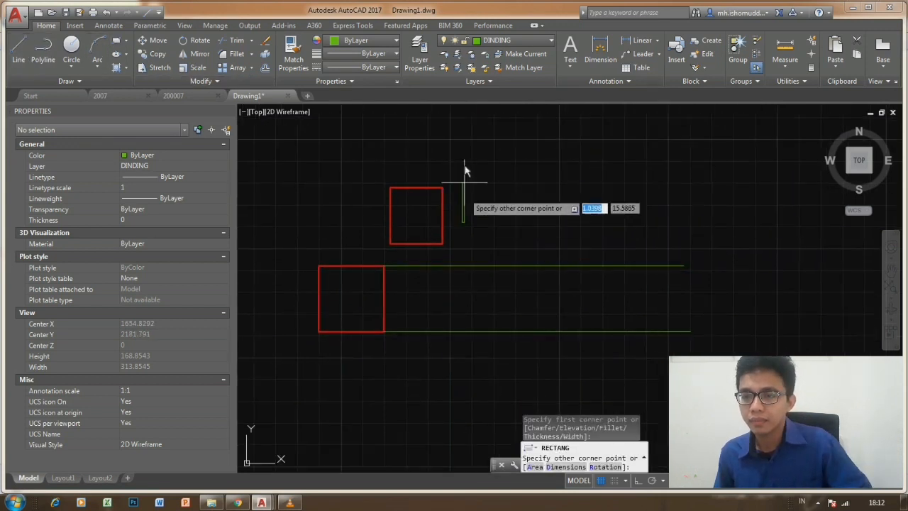
key(Escape)
Make KOLOM the current layer and draw a rectangle about 29 by 29 to the right of the upper column rectangle
click(506, 42)
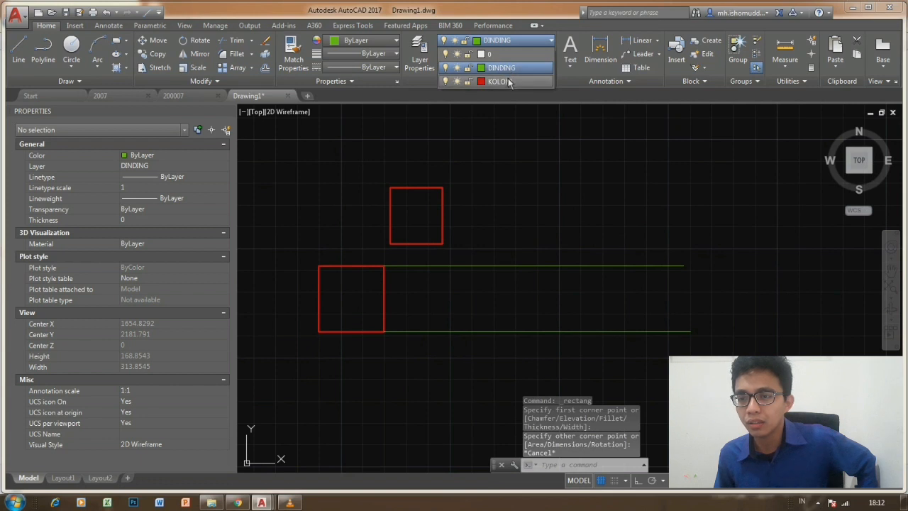
click(498, 82)
click(120, 54)
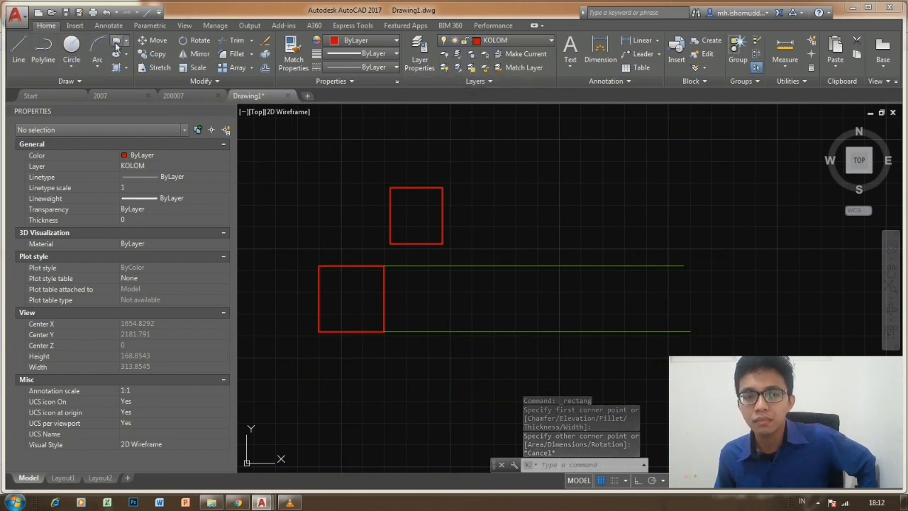
click(509, 252)
click(575, 188)
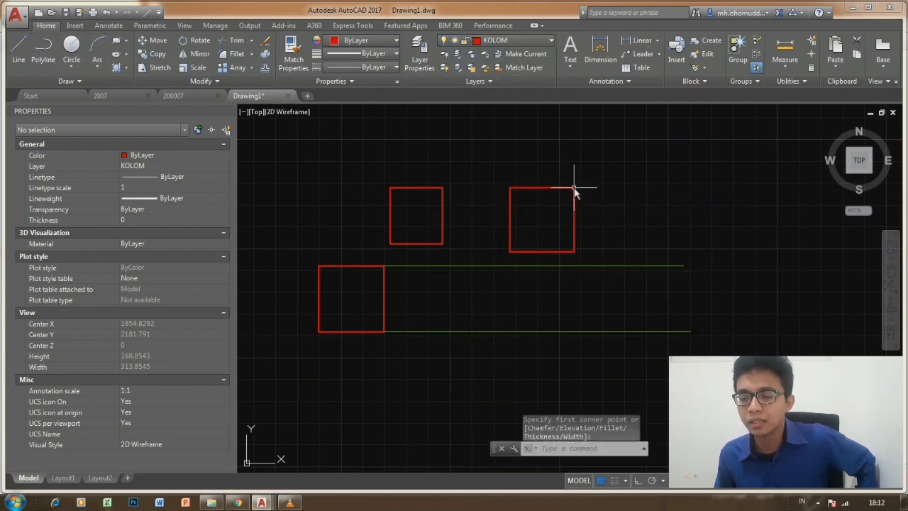
mouse_move(468, 193)
middle_down()
mouse_move(440, 182)
mouse_move(461, 196)
middle_up()
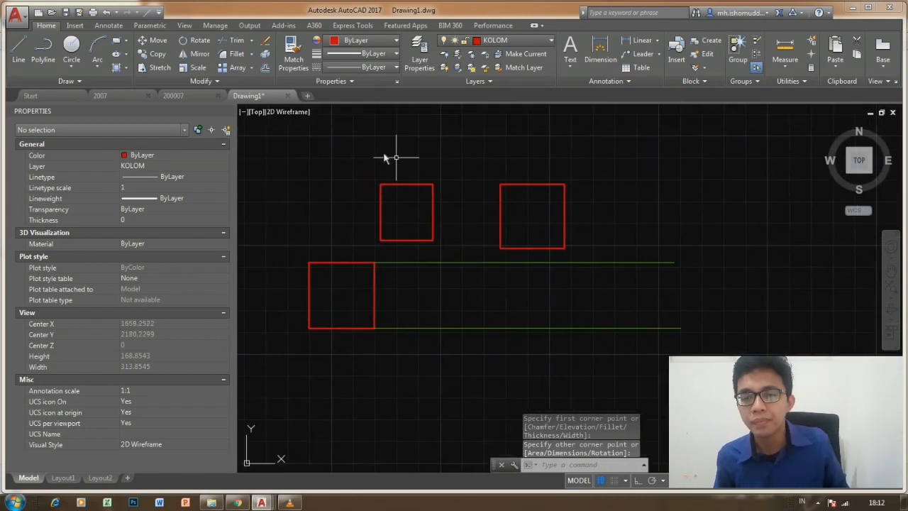
Override the upper-right rectangle's color with purple 147,39,143 and its lineweight with 0.50 mm
click(499, 206)
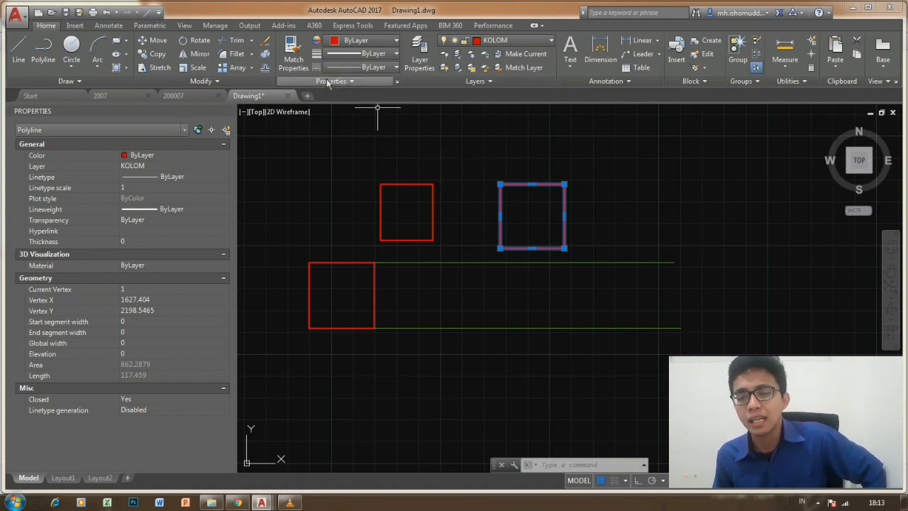
click(379, 43)
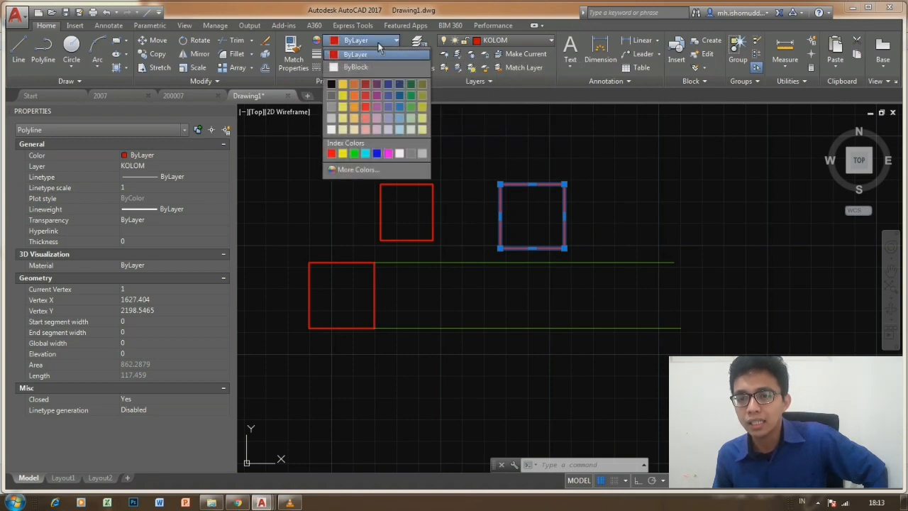
click(376, 96)
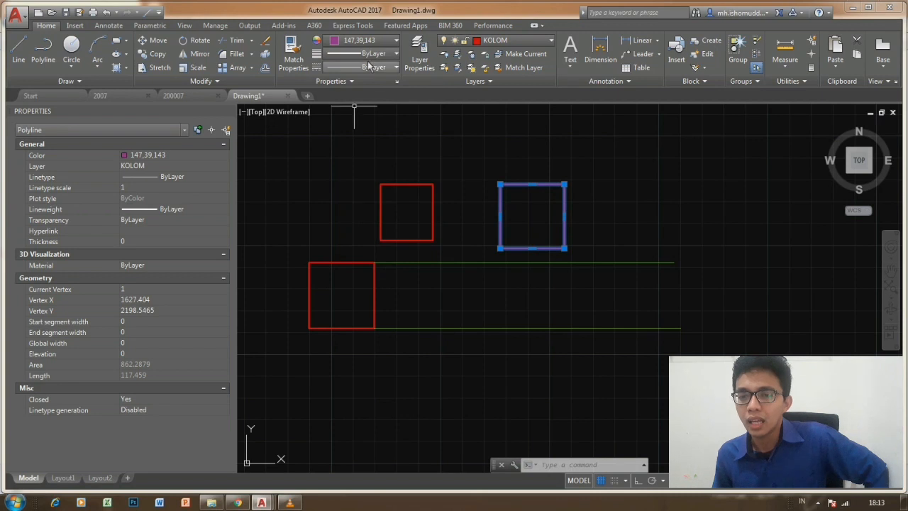
click(370, 56)
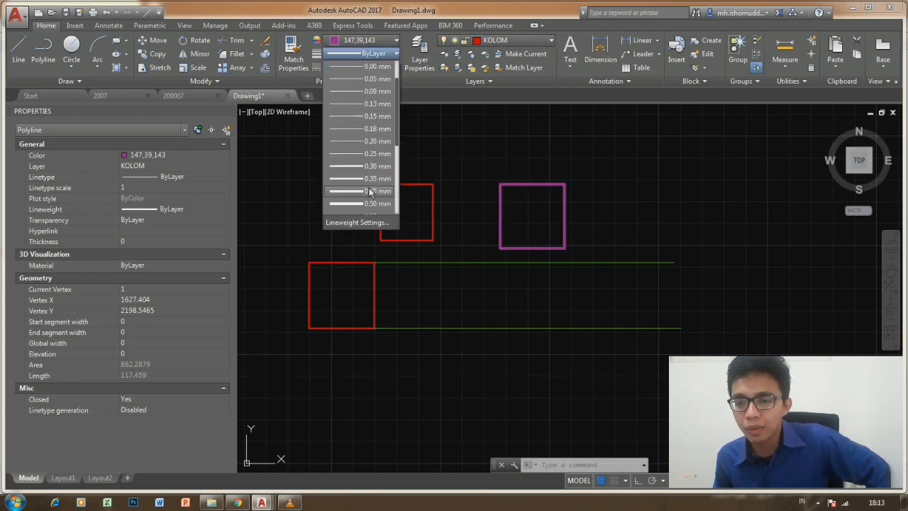
click(370, 203)
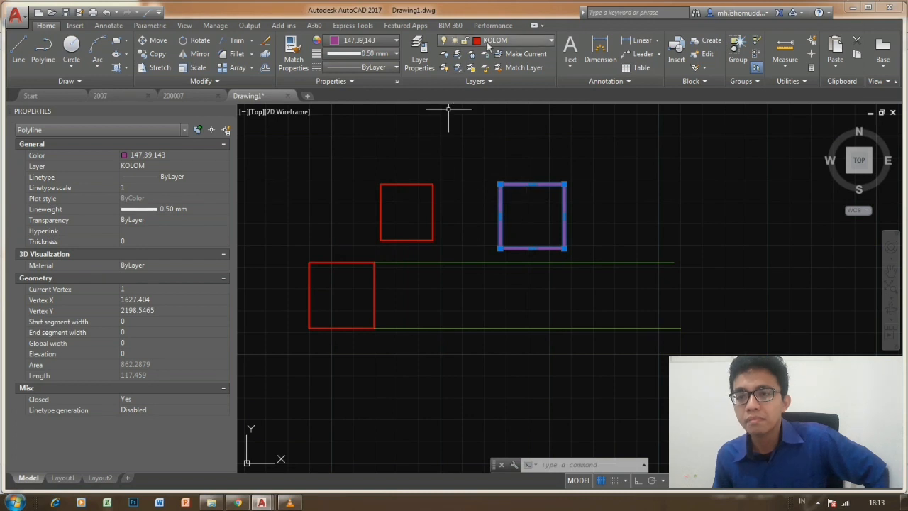
Select all three column rectangles together to compare their properties, and clear the selection
click(436, 246)
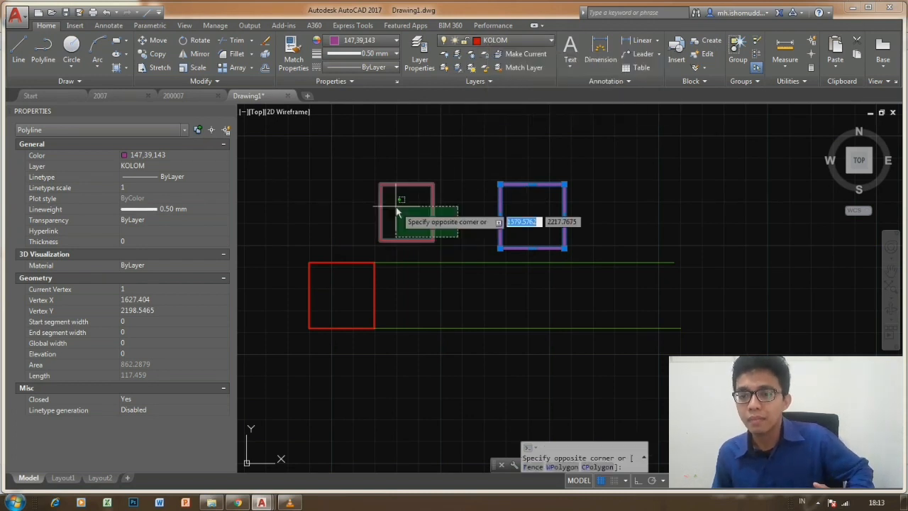
click(397, 207)
click(275, 202)
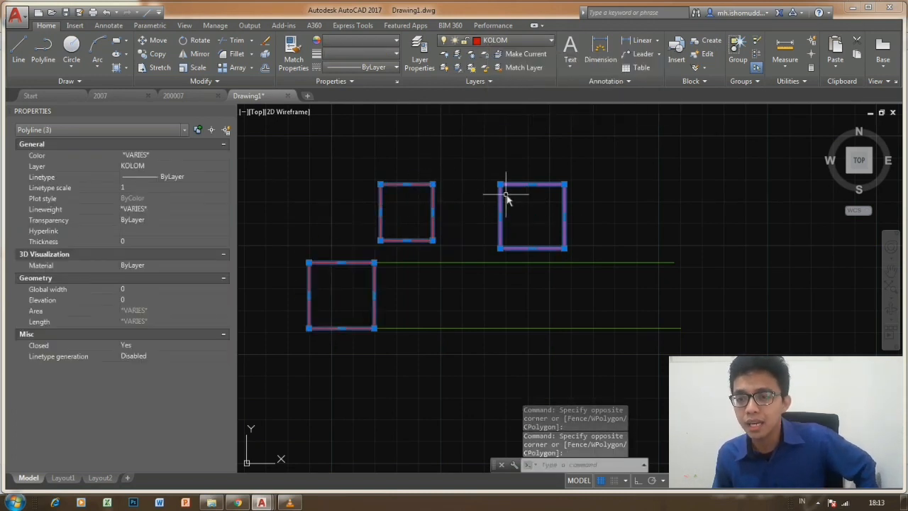
key(Escape)
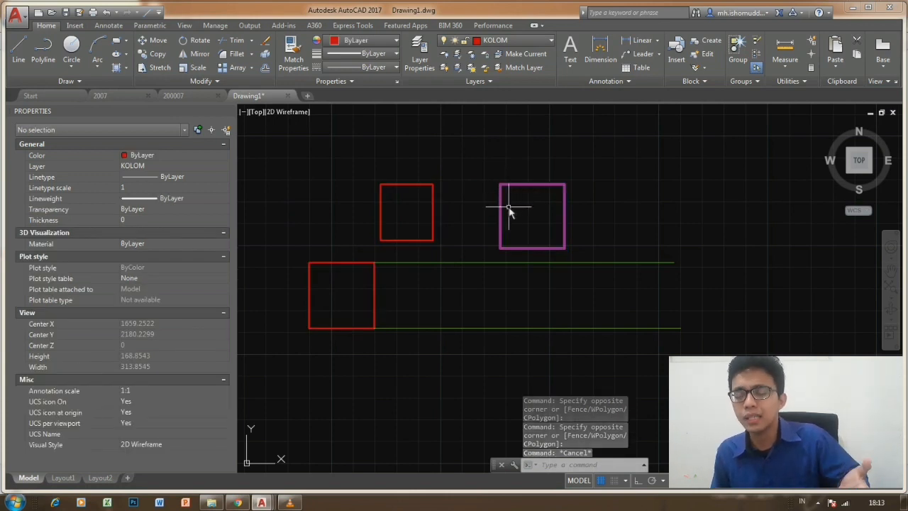
Override the purple rectangle's linetype with HIDDENX2 and deselect it
click(514, 197)
click(413, 108)
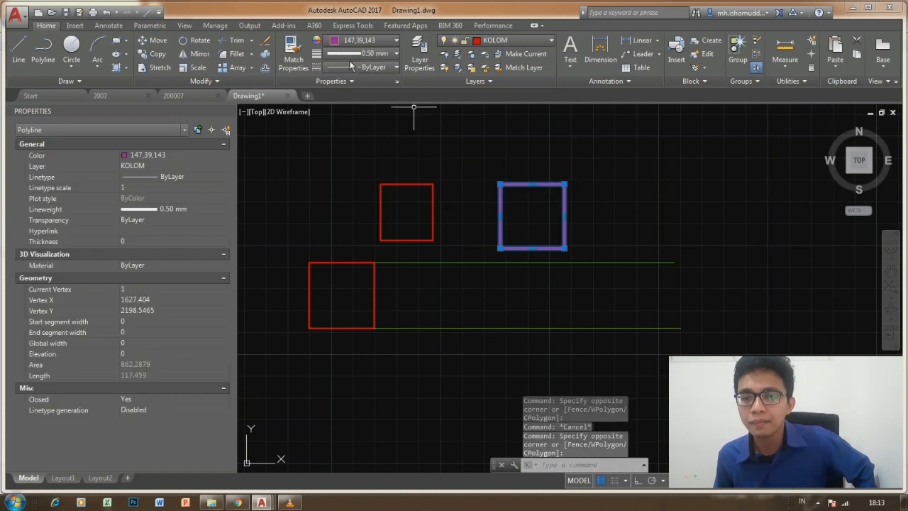
click(351, 66)
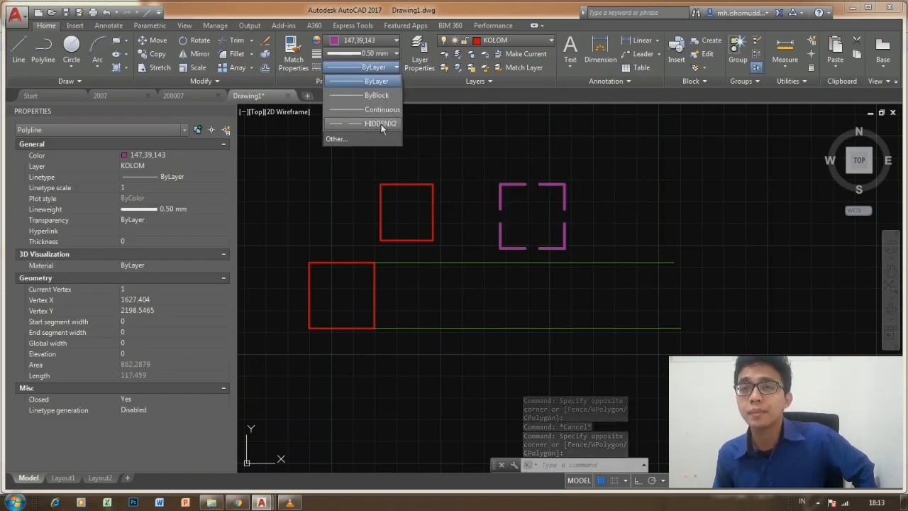
click(381, 124)
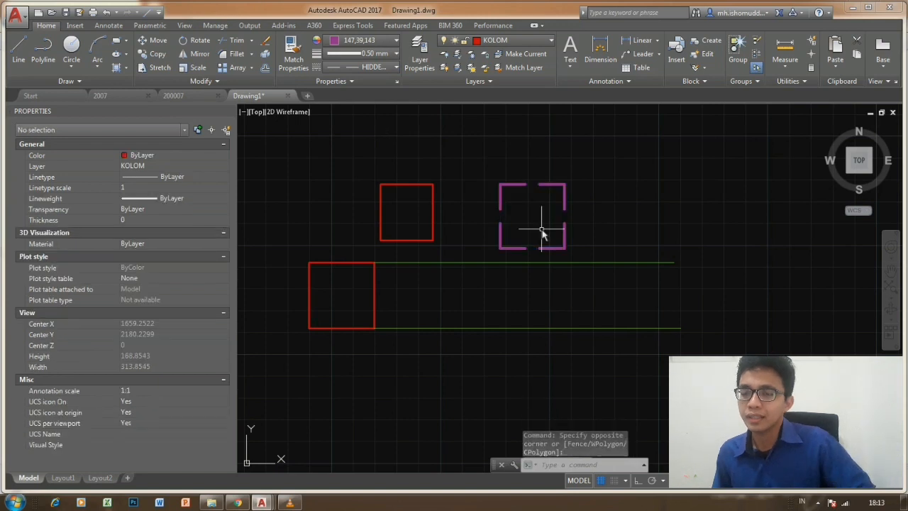
key(Escape)
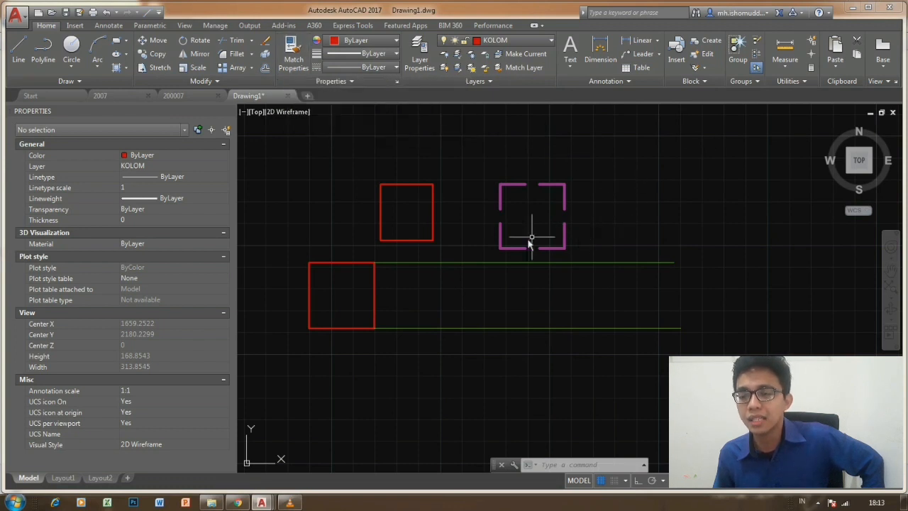
Match the properties of the upper green wall line onto the purple dashed rectangle
click(456, 277)
click(450, 257)
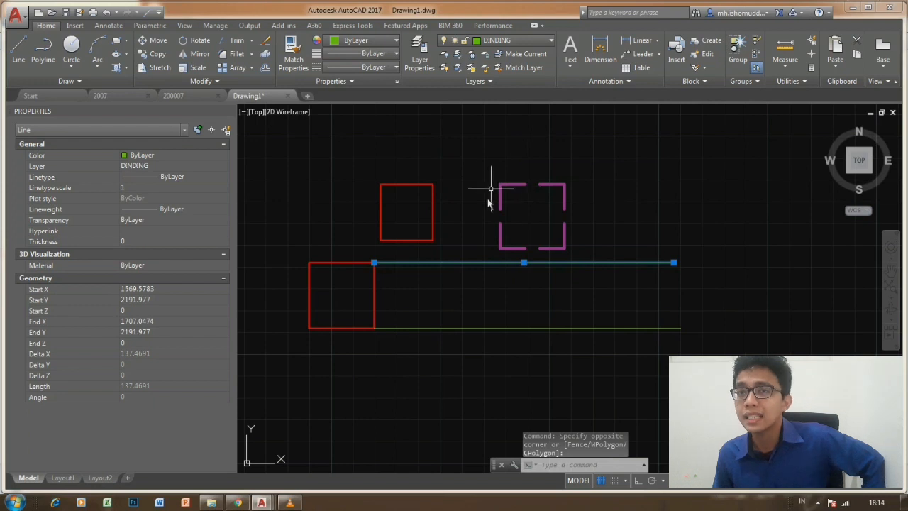
click(295, 60)
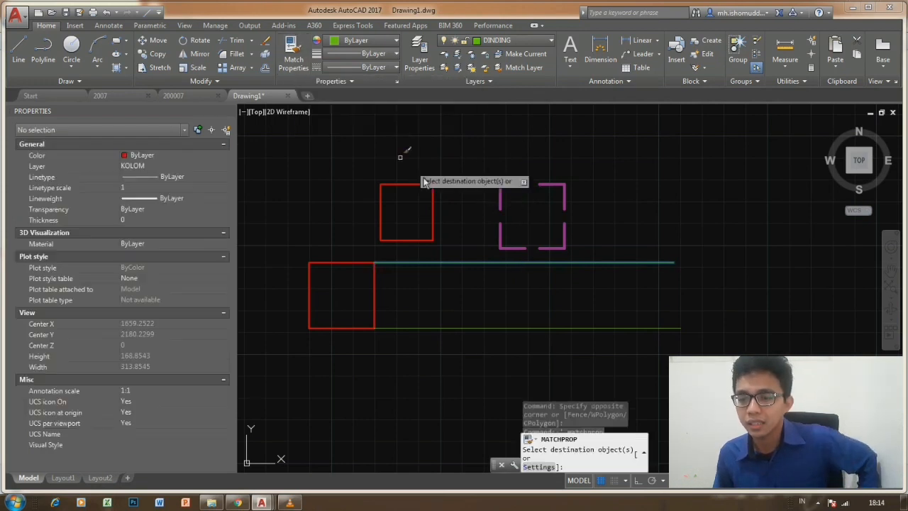
click(501, 246)
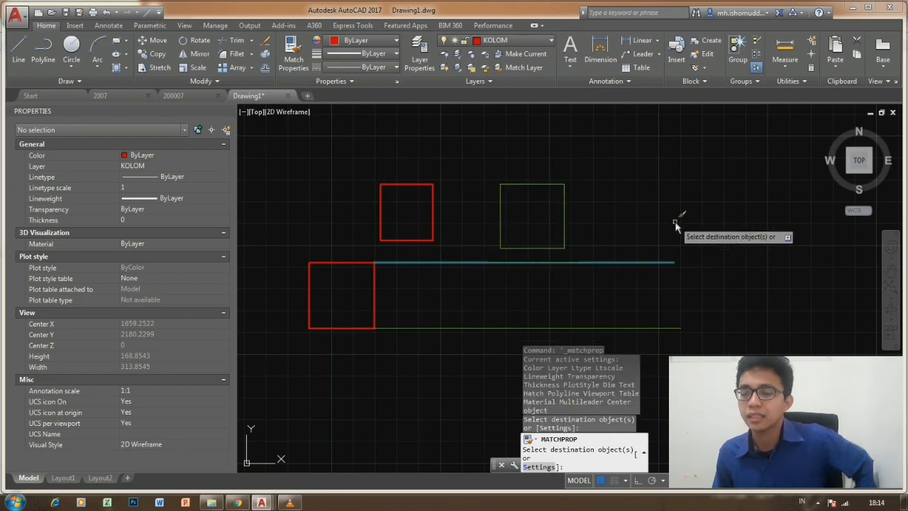
key(Escape)
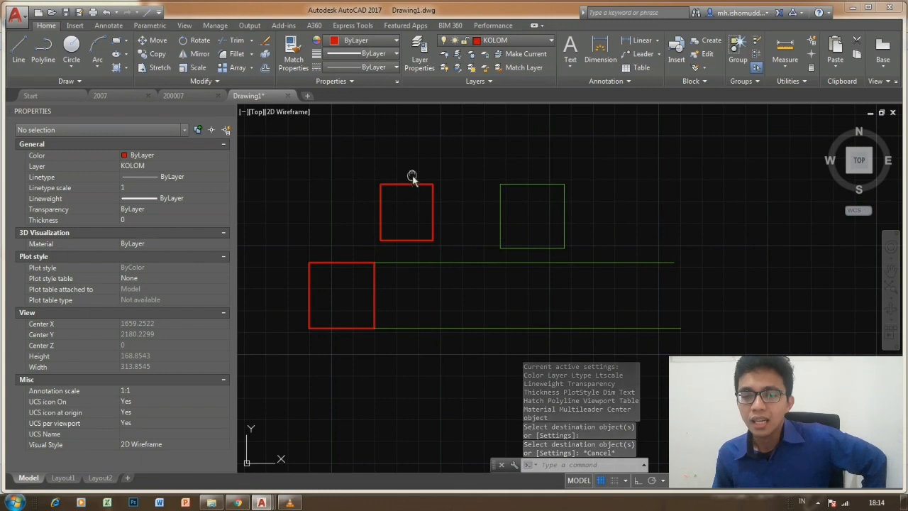
Override the matched green rectangle's linetype with HIDDENX2 and deselect it
middle_drag(412, 178, 395, 197)
scroll(381, 193, down, 2)
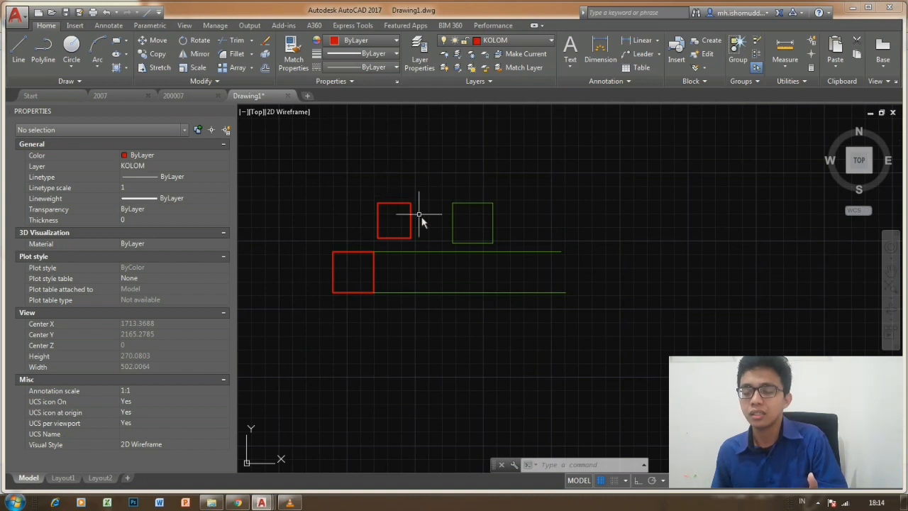
click(388, 67)
click(470, 215)
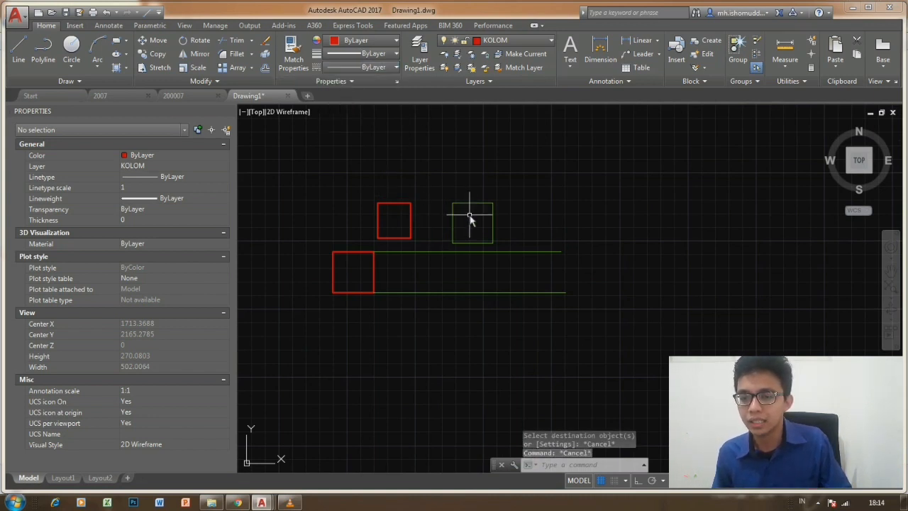
click(433, 241)
click(377, 67)
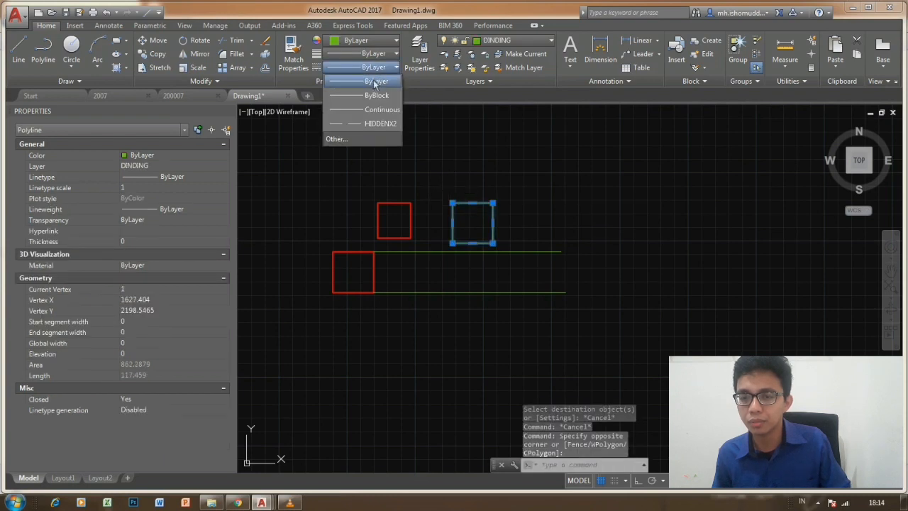
click(381, 123)
key(Escape)
scroll(489, 220, up, 3)
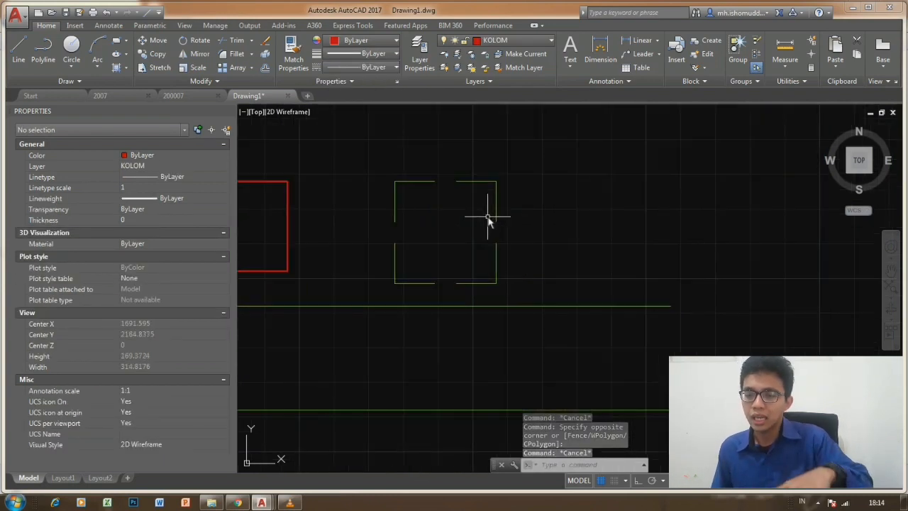
middle_drag(502, 227, 519, 234)
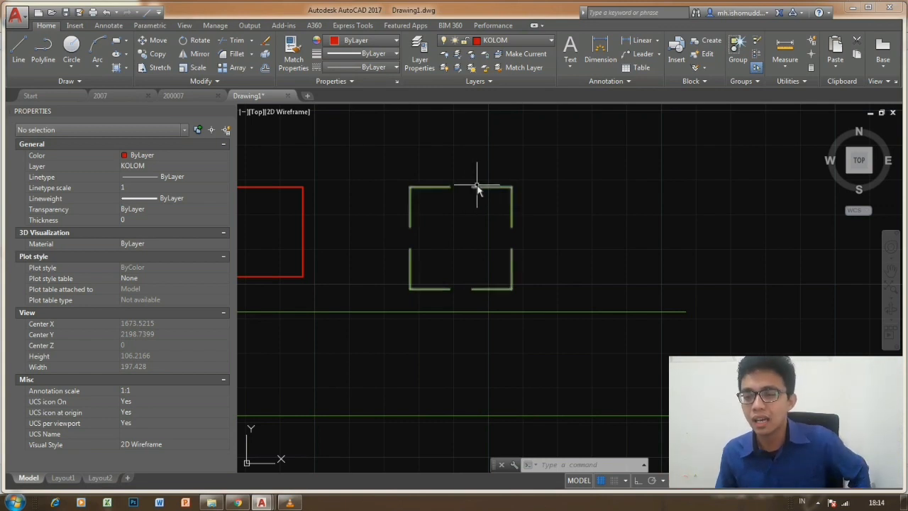
Select the dashed green rectangle, close the Properties palette and reopen it for that rectangle
mouse_move(476, 191)
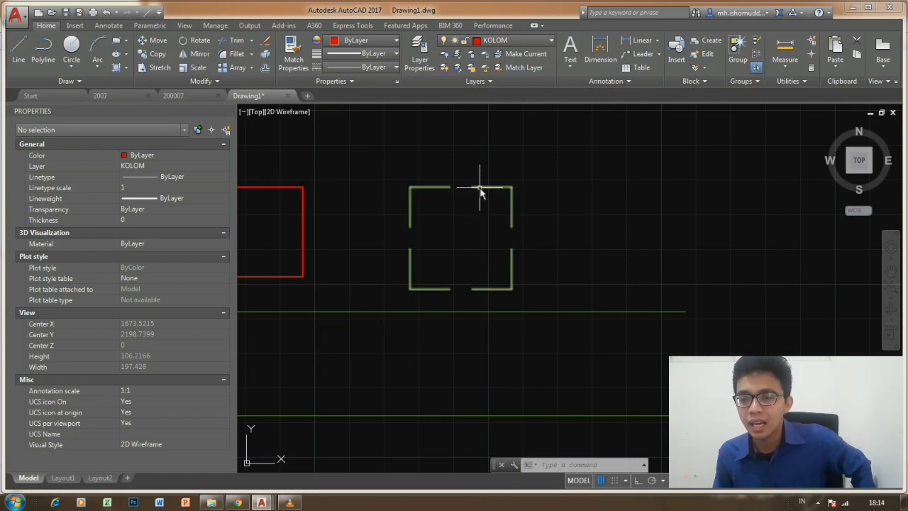
click(481, 189)
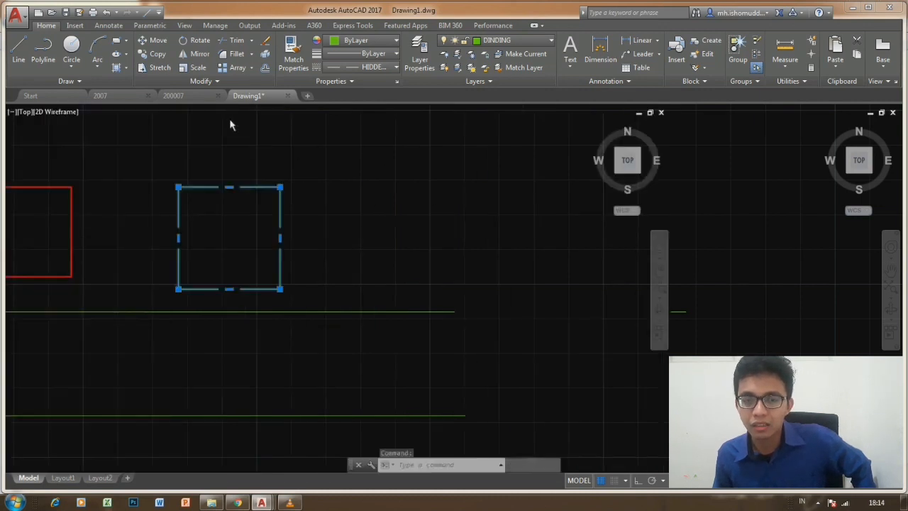
click(232, 112)
scroll(365, 294, down, 2)
middle_drag(364, 294, 442, 260)
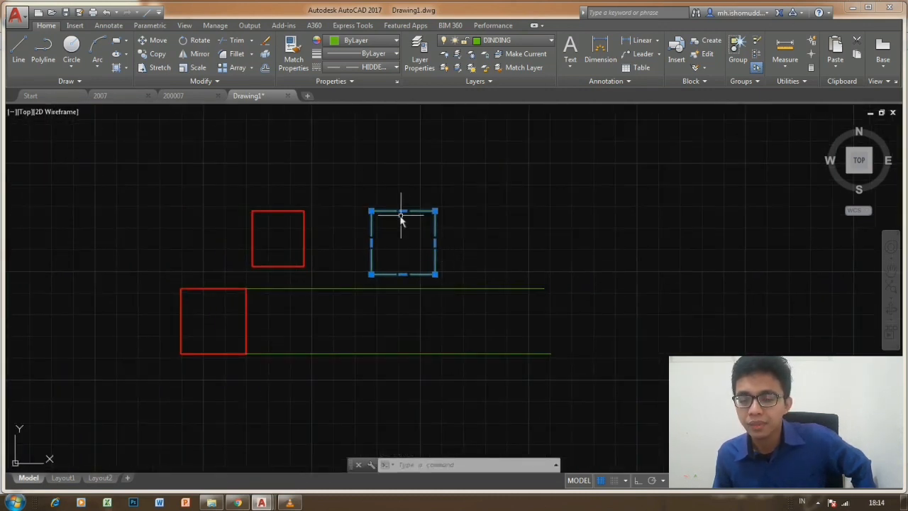
right_click(390, 251)
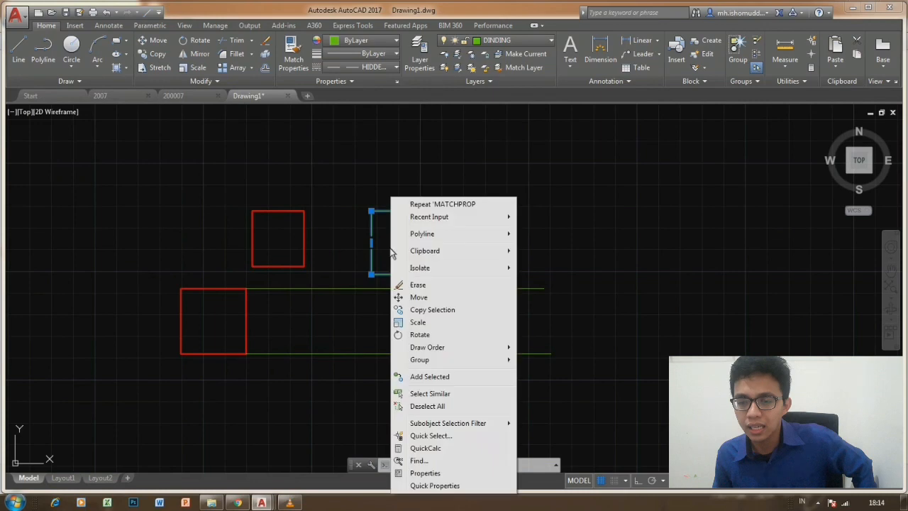
click(425, 472)
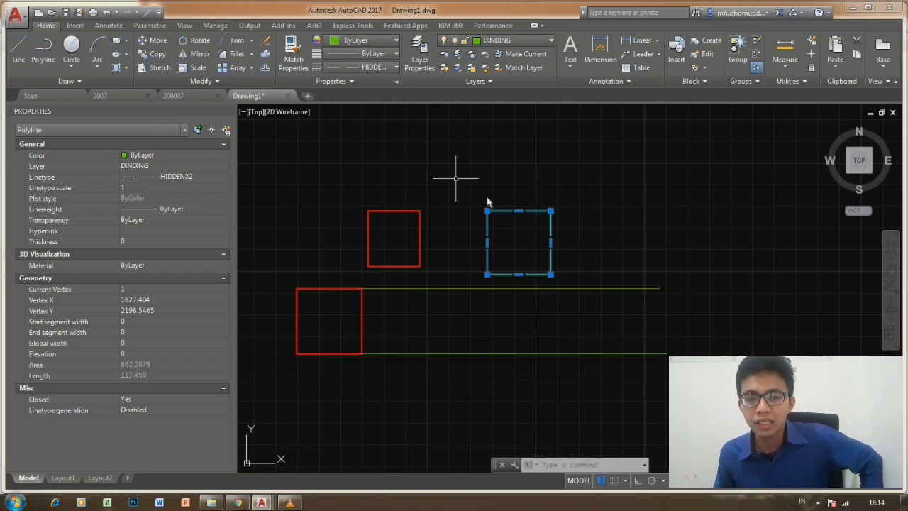
Check the dashed rectangle's layer choices and linetype in its properties, keeping it on layer DINDING
click(138, 167)
click(150, 168)
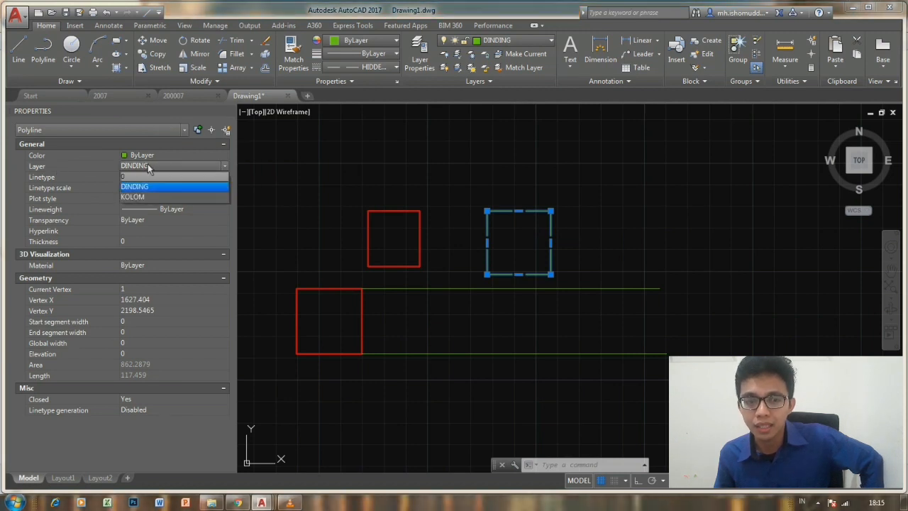
click(158, 186)
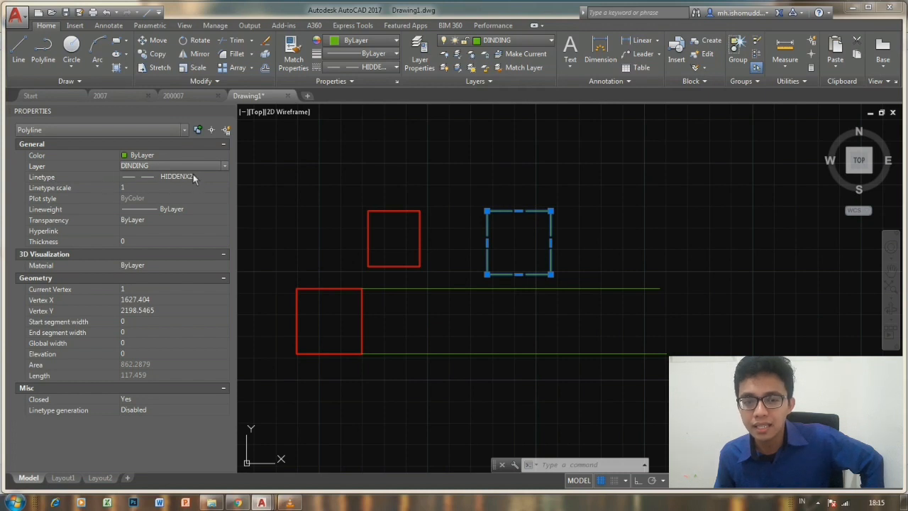
click(184, 177)
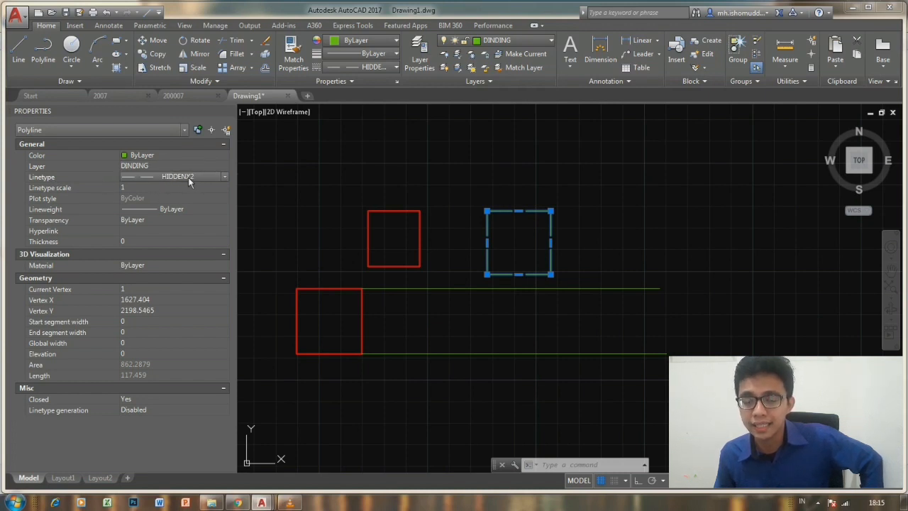
Set the dashed rectangle's linetype scale to 0.5 and deselect it
scroll(489, 224, up, 2)
click(135, 187)
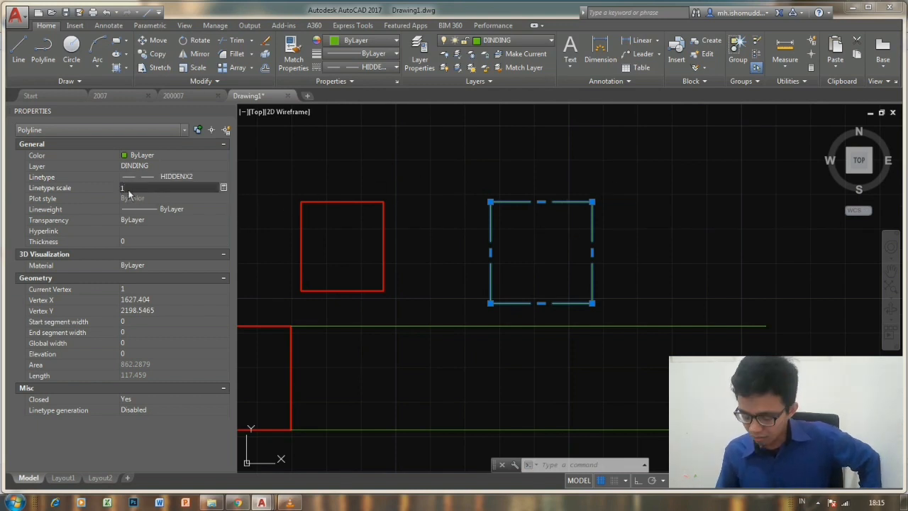
text(0.5)
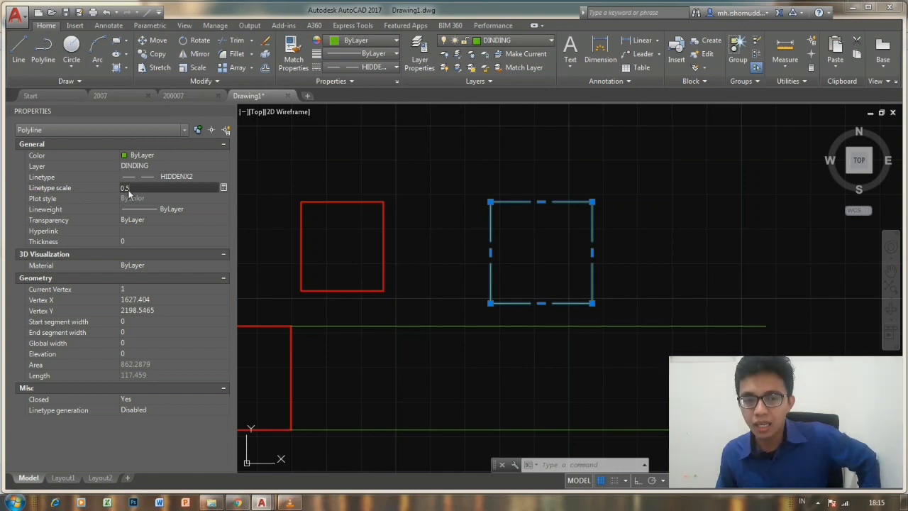
key(Return)
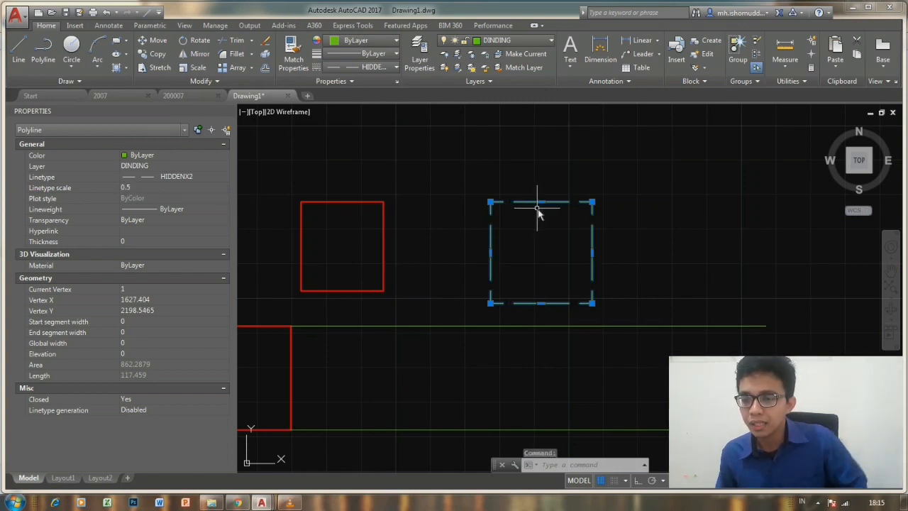
key(Escape)
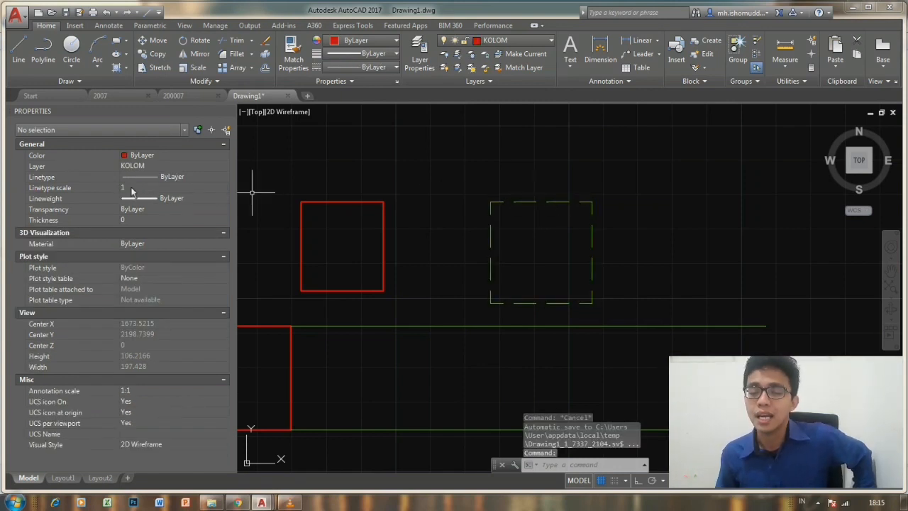
Reselect the dashed rectangle, set its linetype scale to 0.3 and deselect it
click(551, 202)
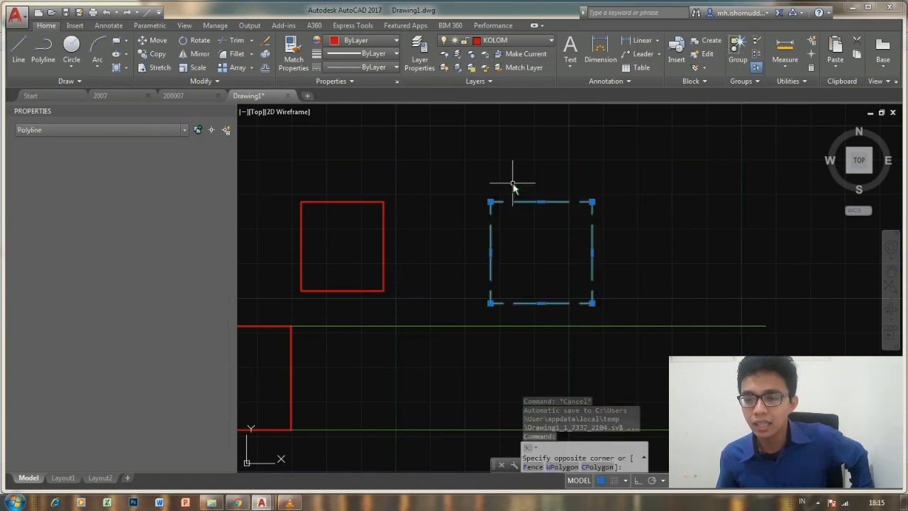
click(130, 189)
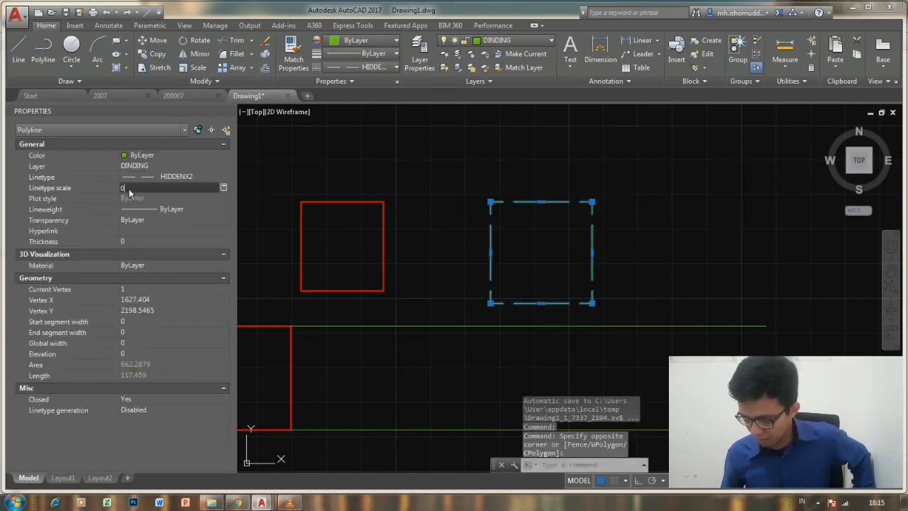
key(Escape)
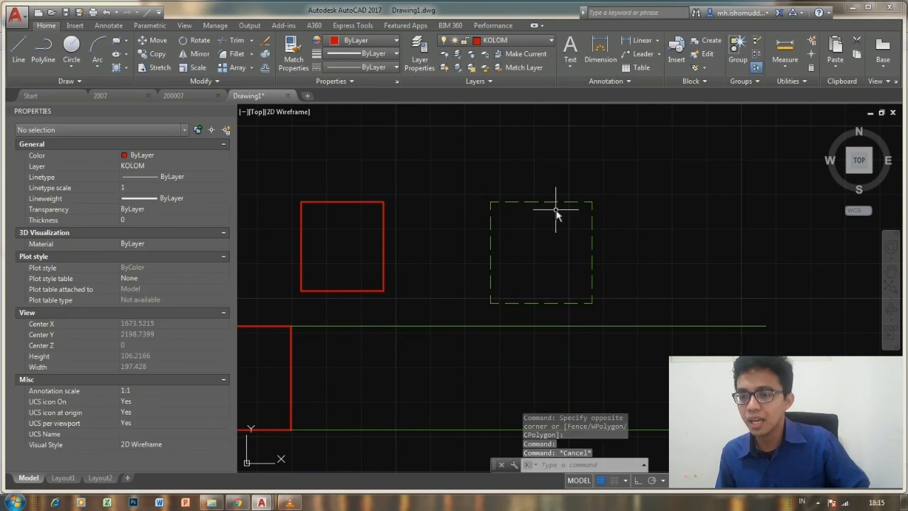
Set the dashed green rectangle's linetype scale to 0.1, deselect it and inspect its dashes up close
click(490, 222)
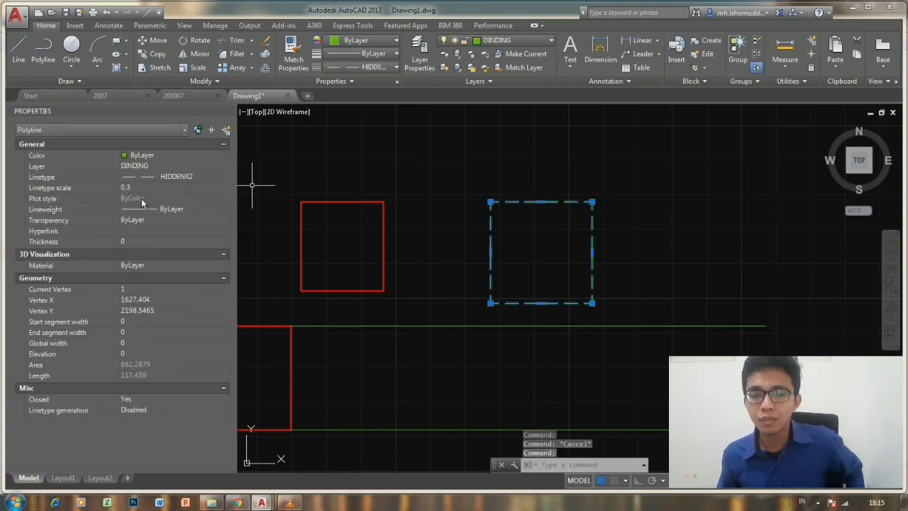
click(132, 190)
text(0.)
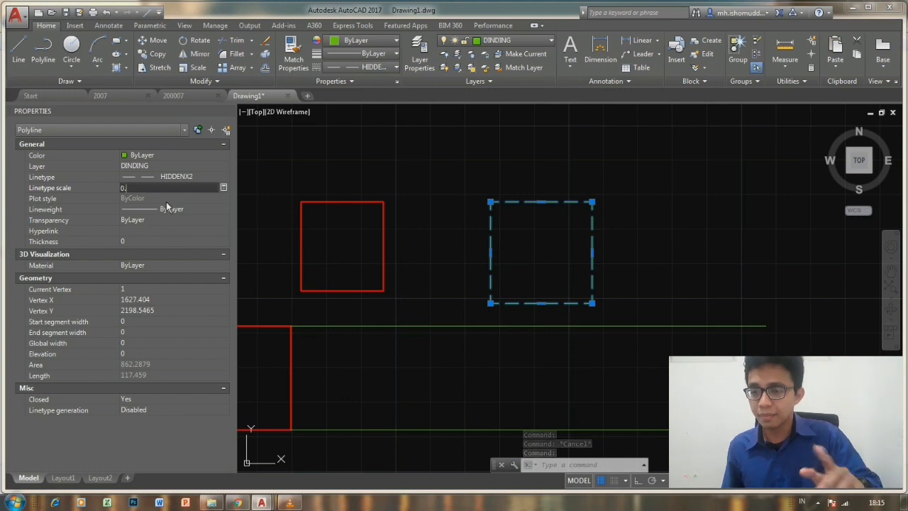
text(1)
key(Return)
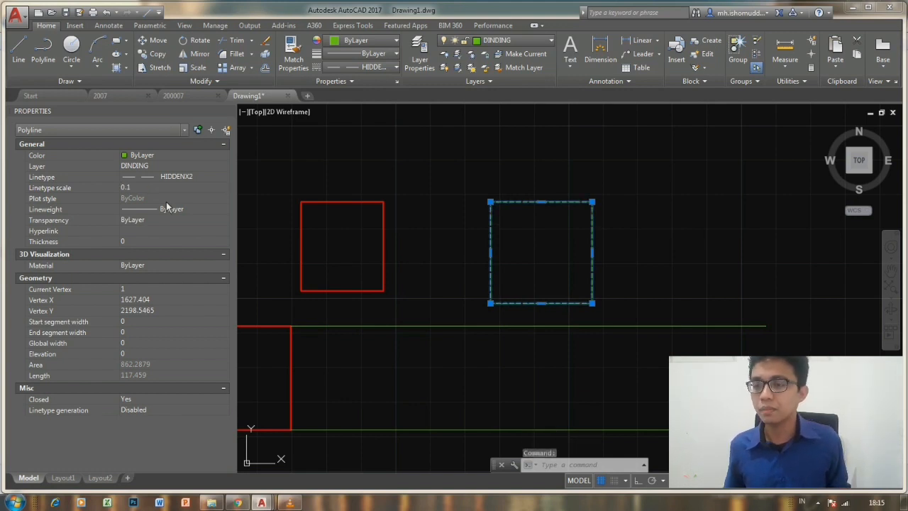
key(Escape)
scroll(567, 234, up, 4)
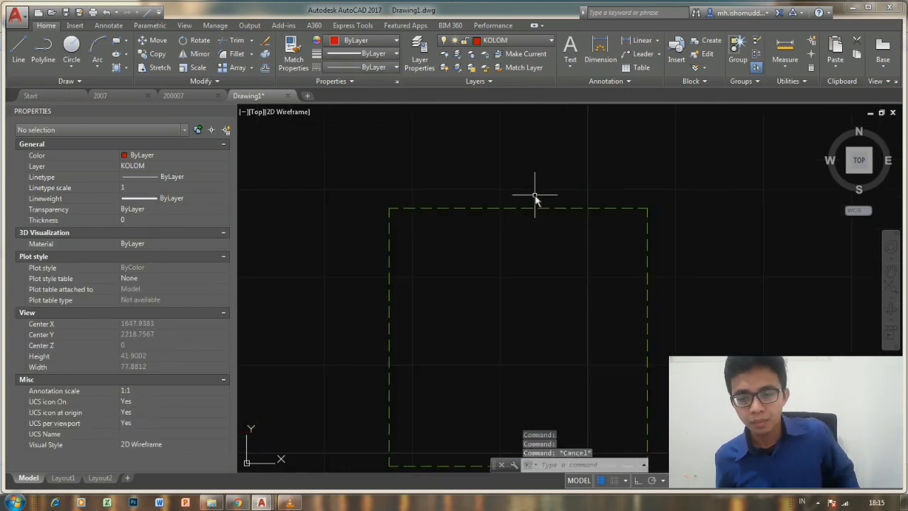
Preview the lineweight options for the dashed rectangle, such as 0.70 mm, keep ByLayer and clear the selection
scroll(535, 199, down, 3)
middle_drag(371, 213, 446, 223)
click(552, 247)
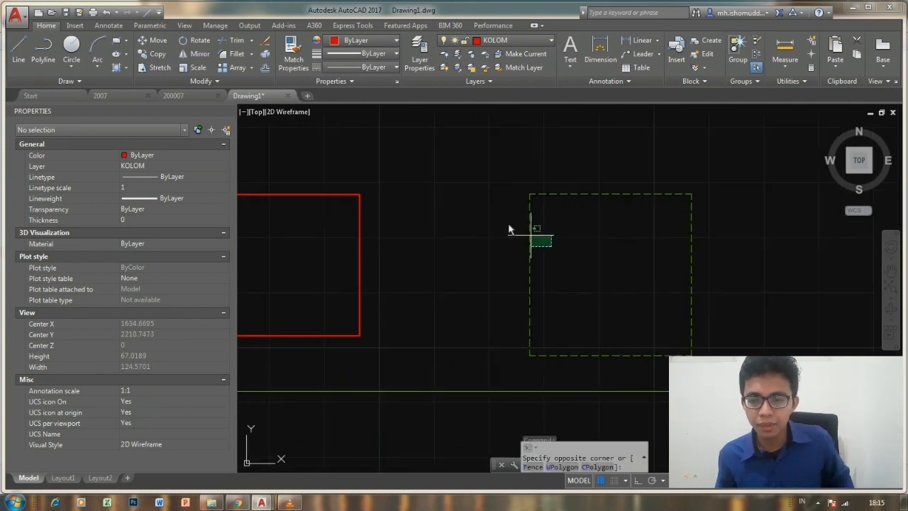
click(509, 230)
click(171, 209)
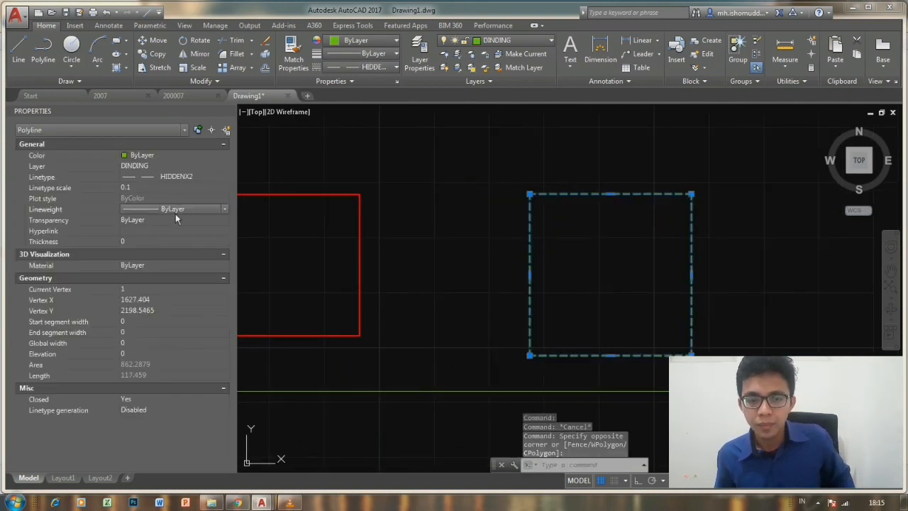
click(175, 212)
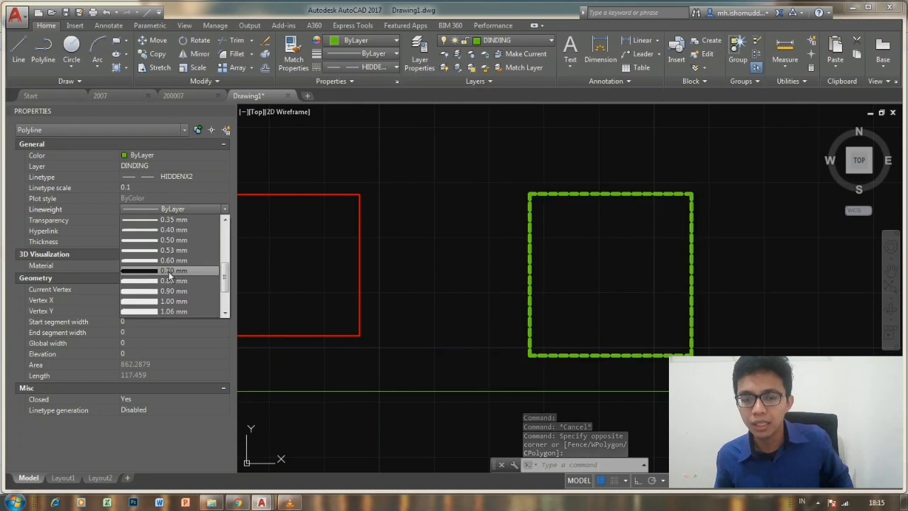
click(437, 127)
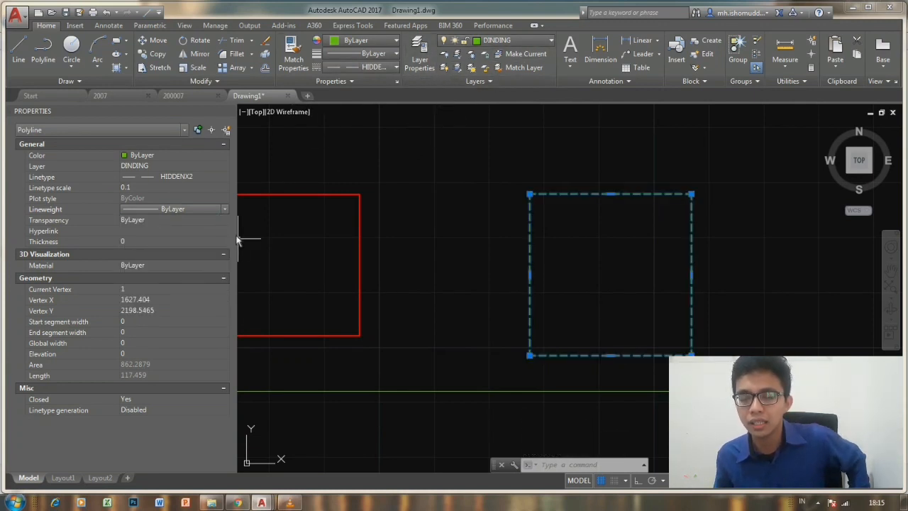
scroll(485, 203, down, 6)
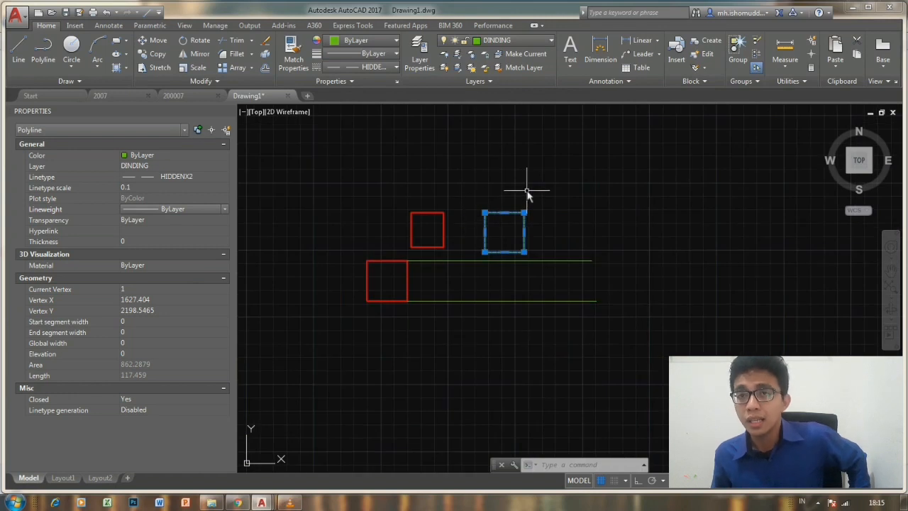
mouse_move(528, 192)
middle_down()
mouse_move(509, 195)
mouse_move(503, 178)
middle_up()
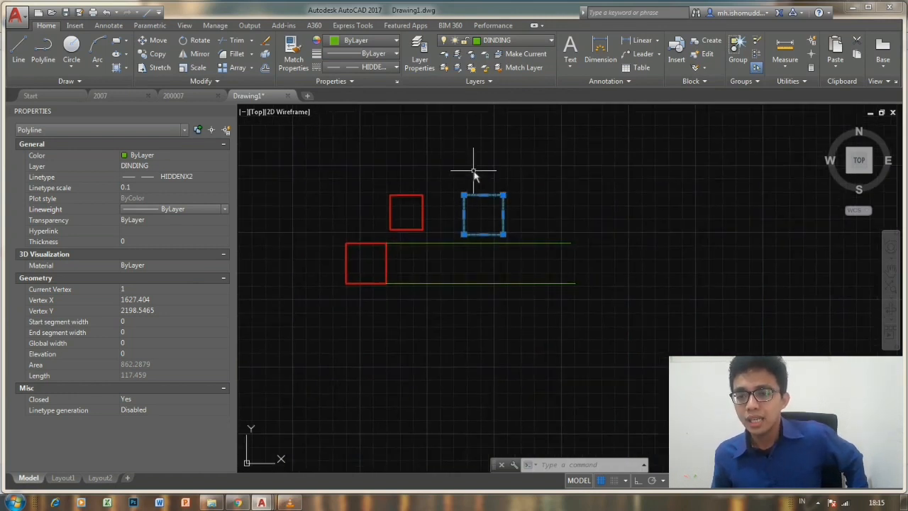
key(Escape)
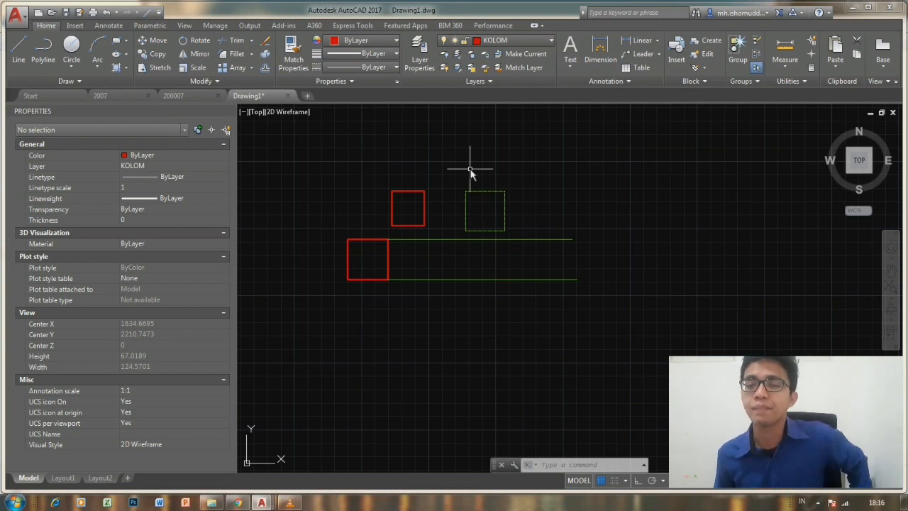
Switch to the 2007 drawing and bring the KAMAR TIDUR II and DAPUR BELAKANG rooms of its floor plan into close view
middle_drag(355, 173, 426, 177)
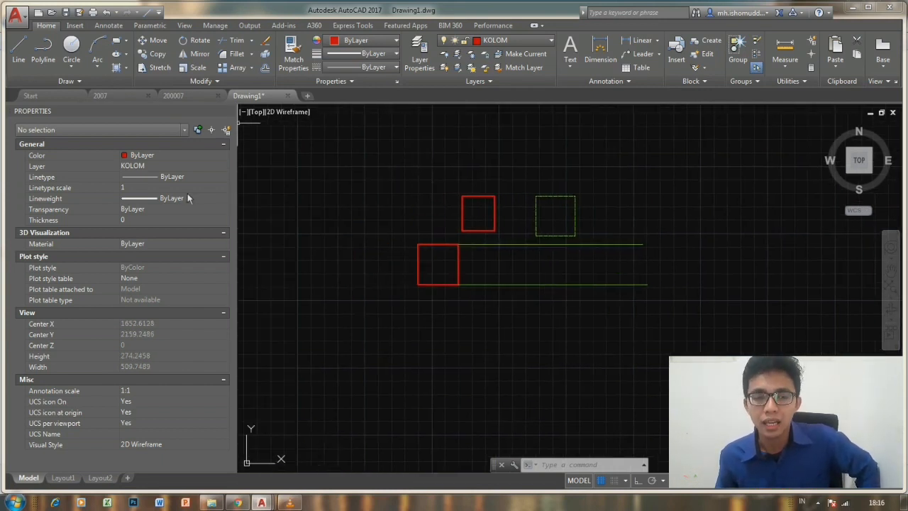
click(116, 95)
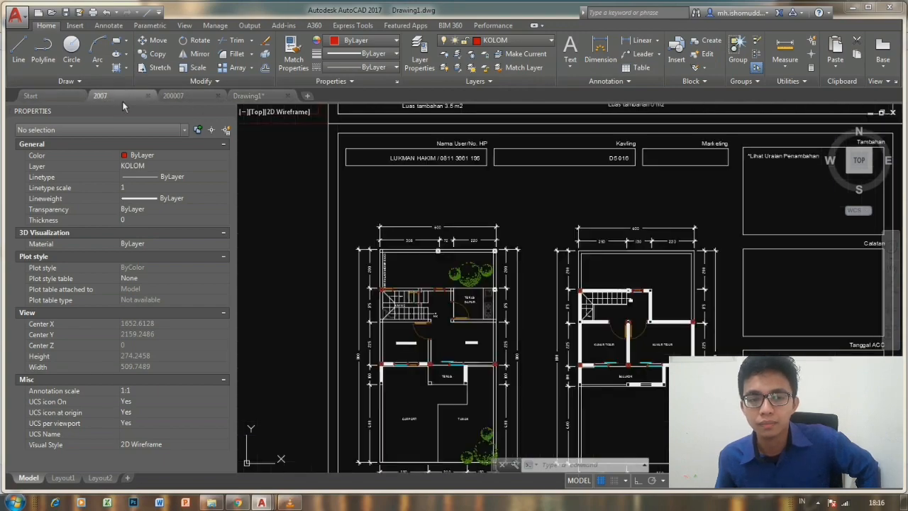
scroll(407, 225, down, 5)
scroll(488, 175, up, 10)
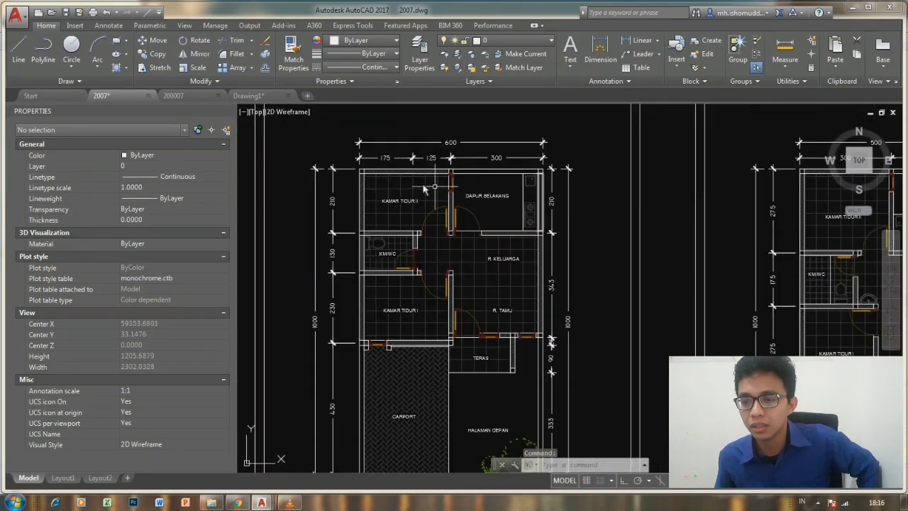
scroll(488, 175, up, 3)
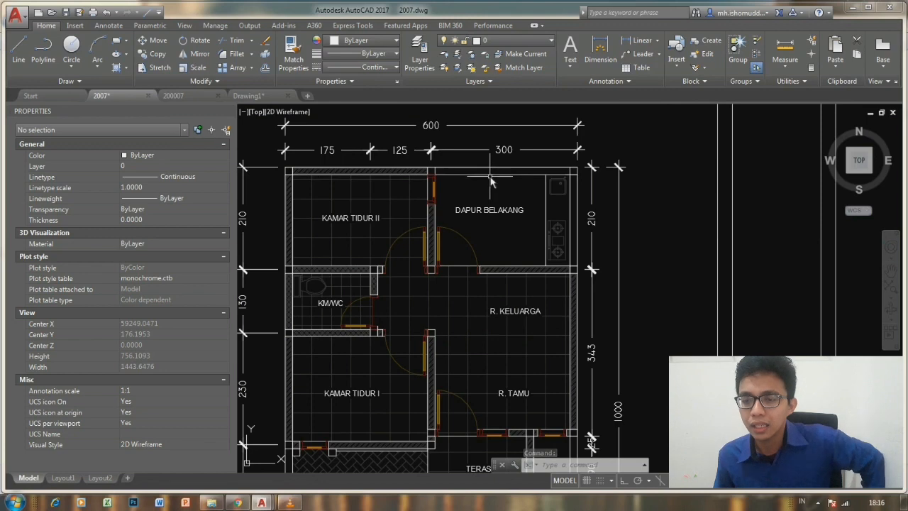
Select the outer wall lines above DAPUR BELAKANG, look through the available layers without changing them and clear the selection
click(488, 172)
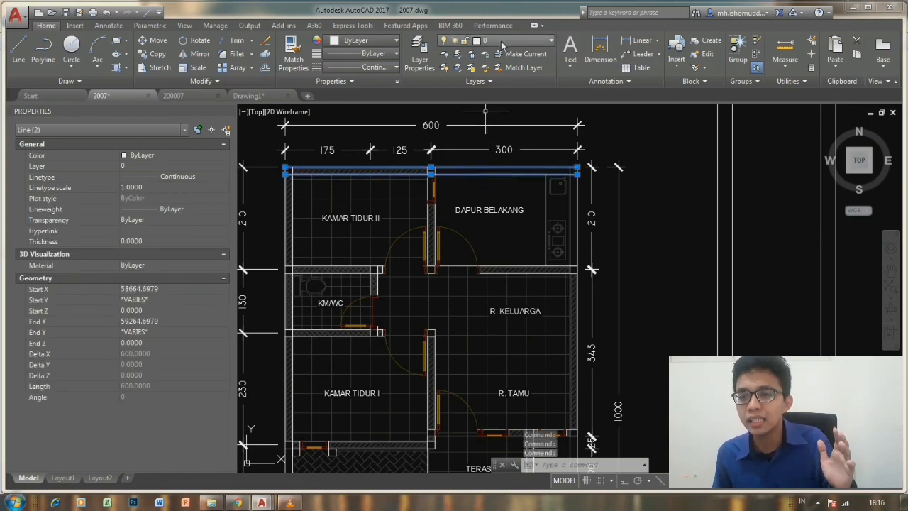
click(499, 44)
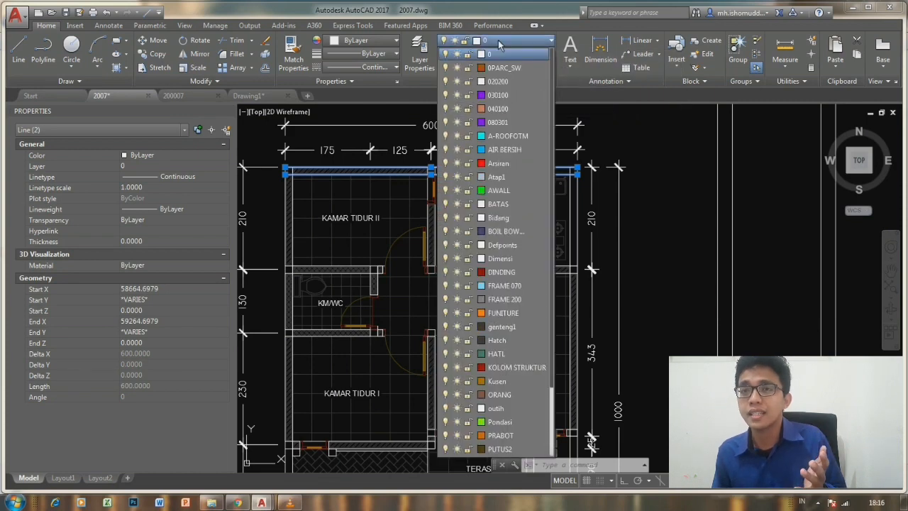
click(500, 43)
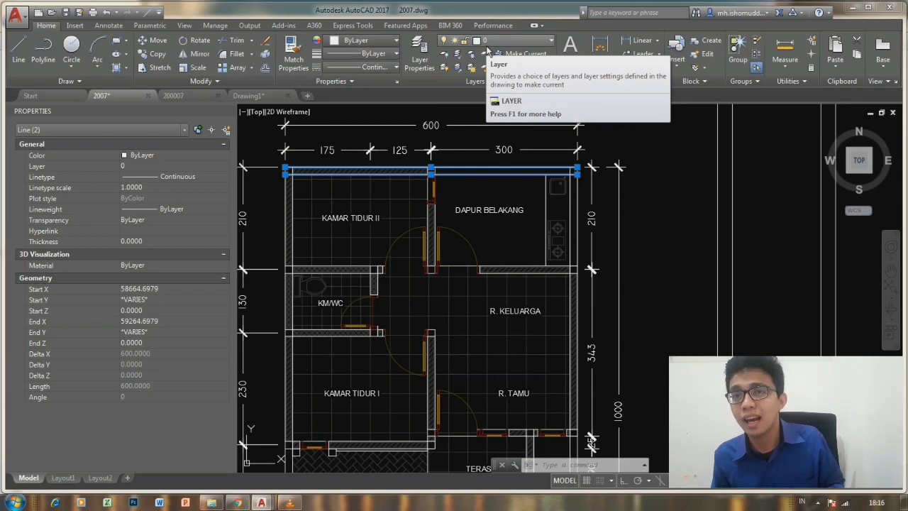
key(Escape)
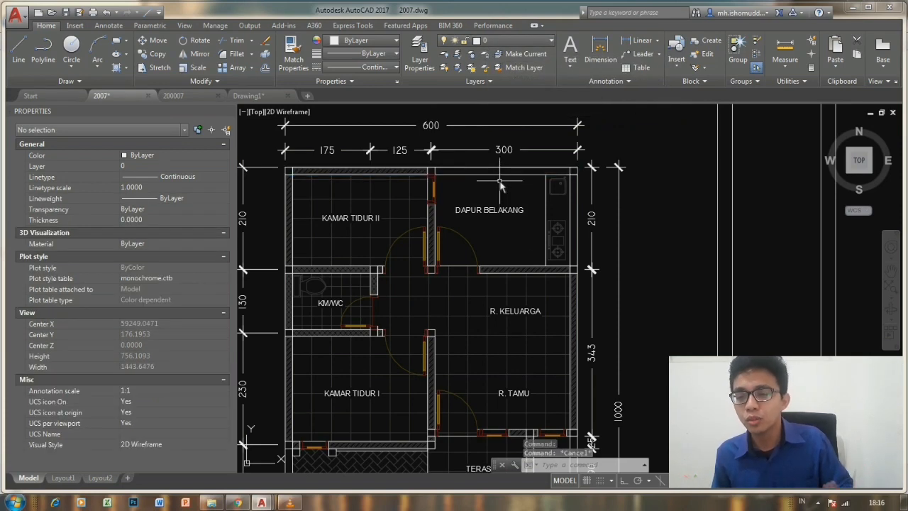
Reselect the wall lines above DAPUR BELAKANG and examine the drawing's layers in the Layer Properties Manager
click(505, 183)
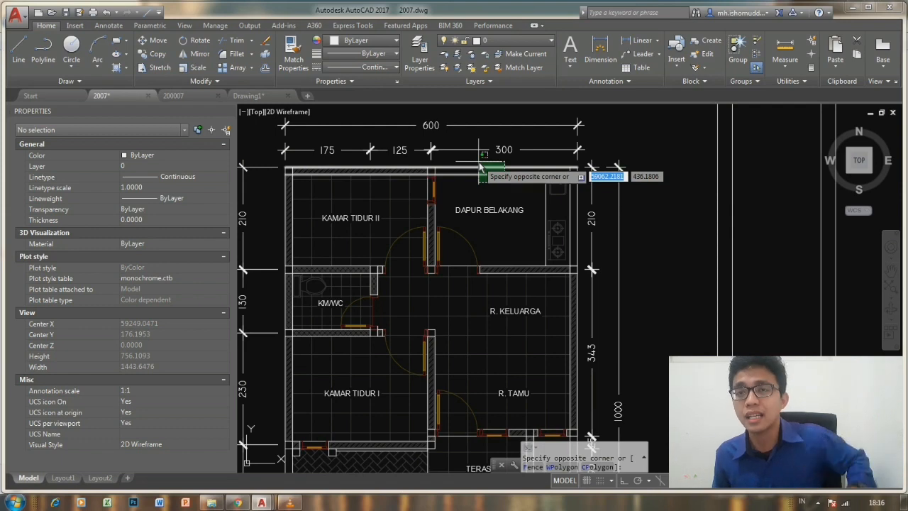
click(468, 172)
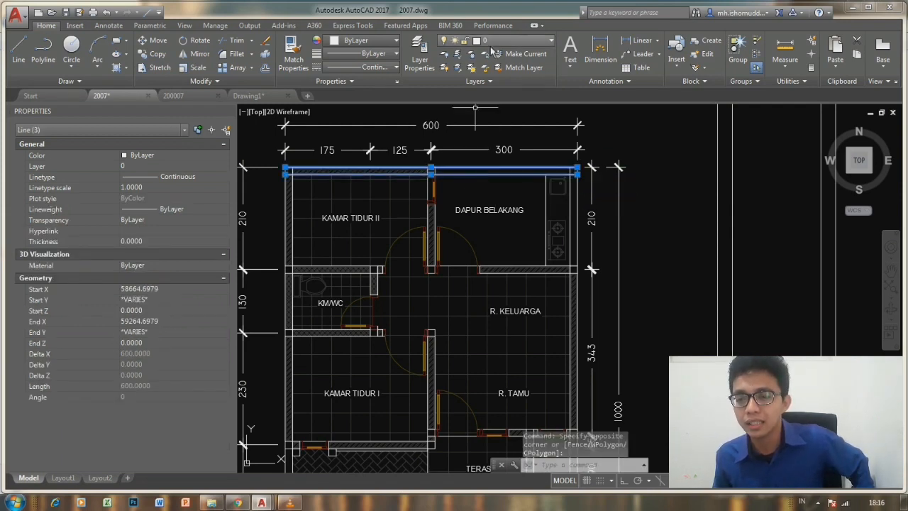
click(420, 60)
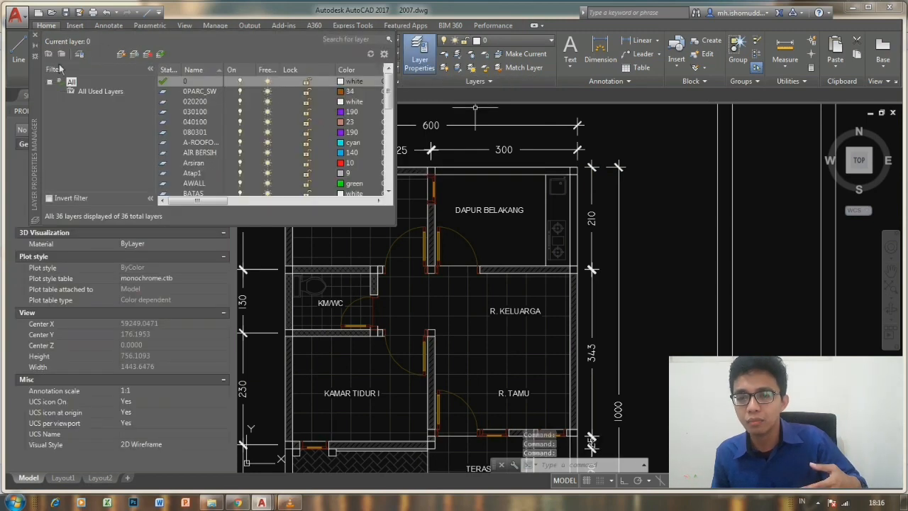
scroll(195, 124, down, 5)
scroll(200, 137, up, 5)
click(195, 101)
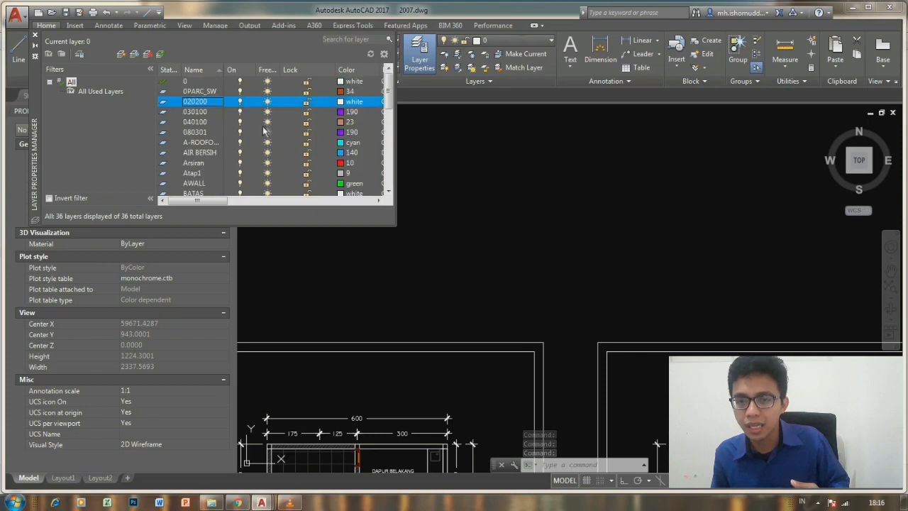
scroll(486, 234, down, 3)
scroll(466, 308, up, 4)
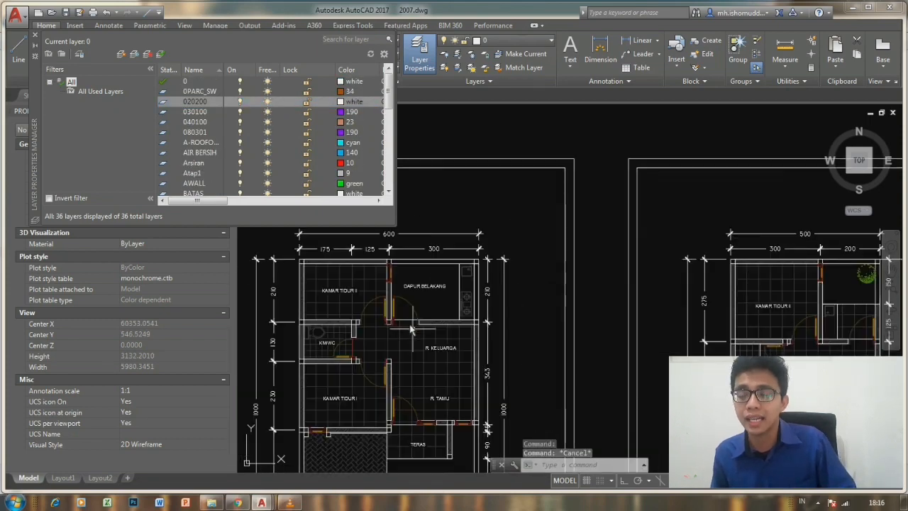
Move the wall lines above DAPUR BELAKANG to the DINDING layer, check them up close and deselect them
middle_drag(413, 328, 434, 276)
scroll(434, 275, up, 4)
click(459, 294)
click(420, 234)
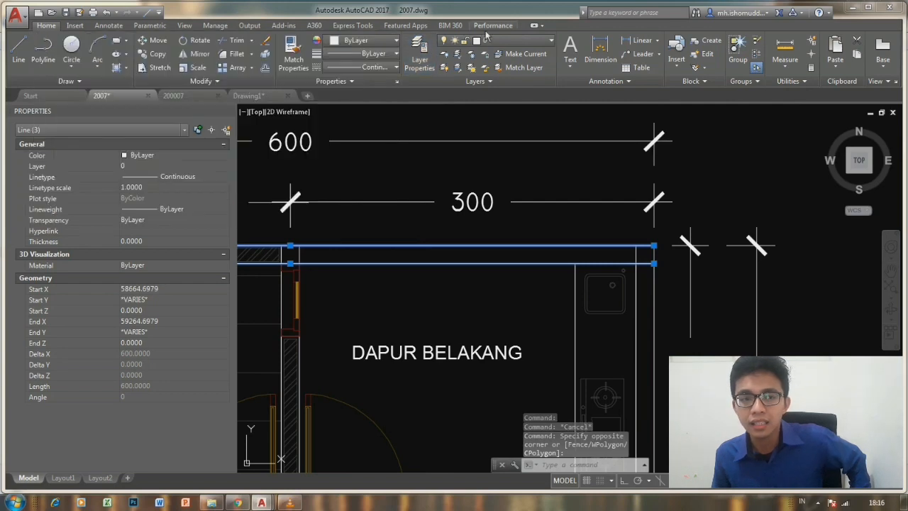
click(505, 40)
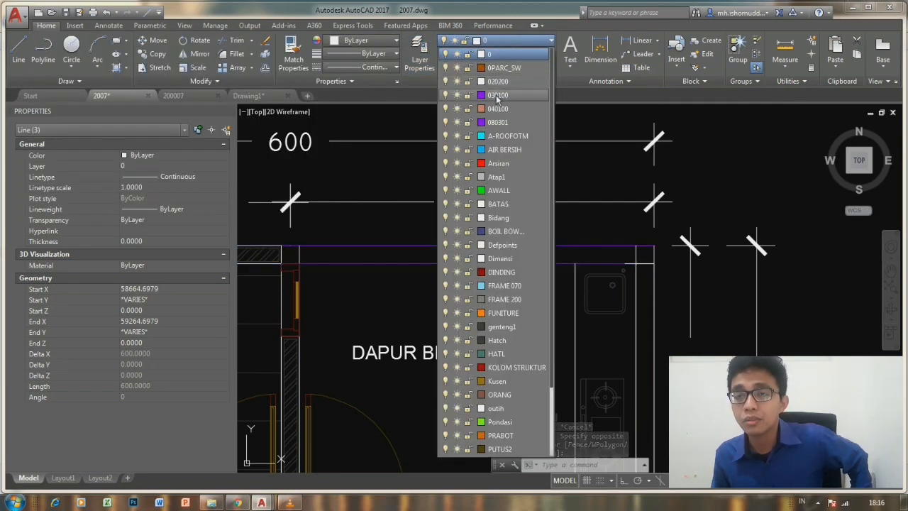
scroll(515, 261, down, 1)
scroll(515, 261, down, 1)
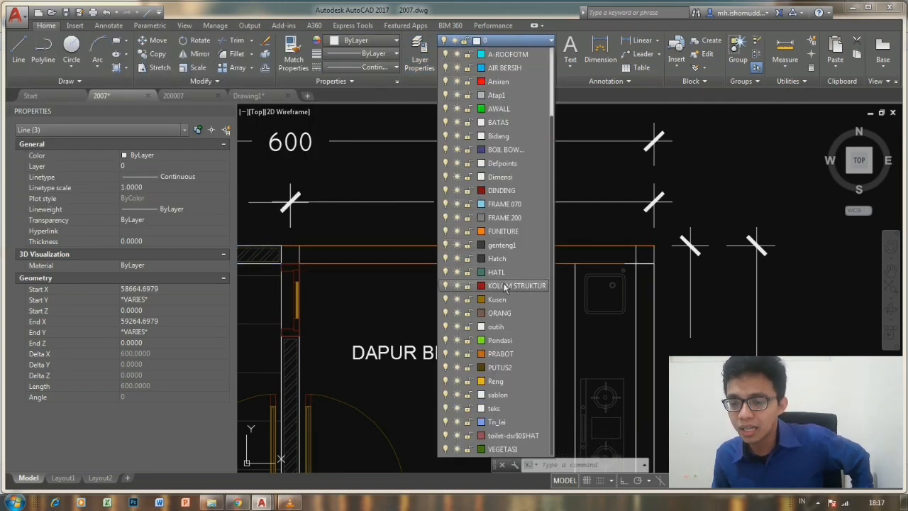
click(506, 191)
scroll(422, 260, up, 3)
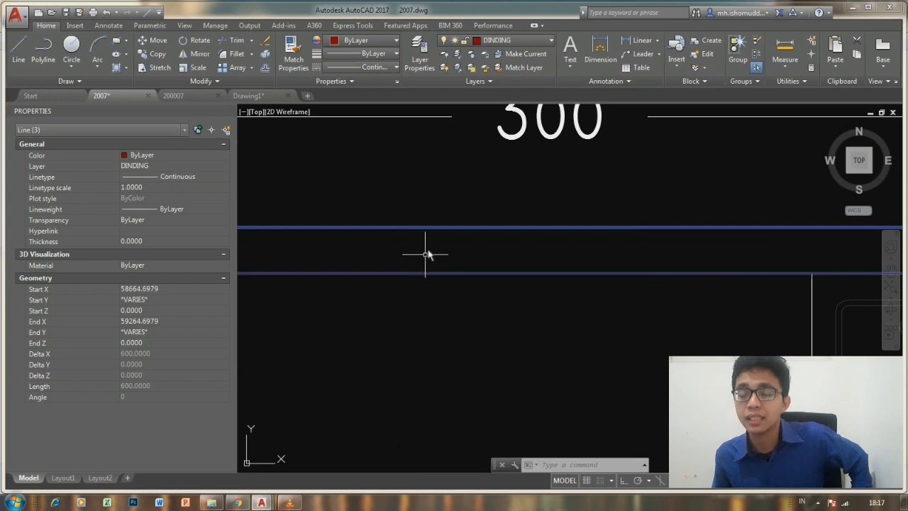
scroll(425, 254, down, 5)
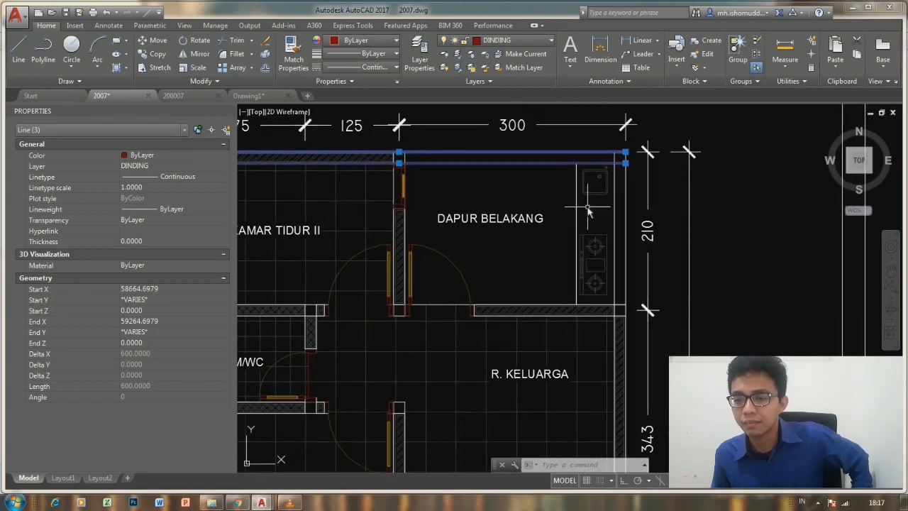
key(Escape)
scroll(515, 206, down, 5)
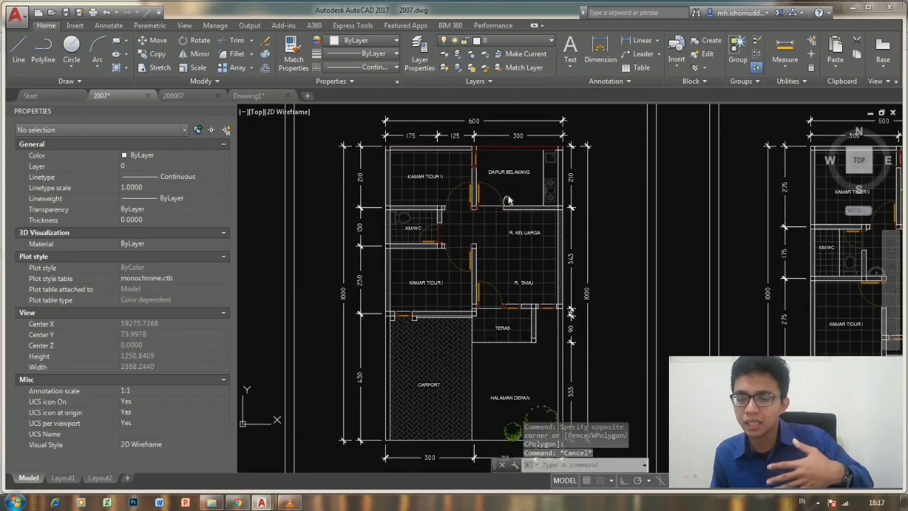
Select the two plant blocks below the HALAMAN DEPAN label to check their layer and properties
scroll(483, 186, up, 1)
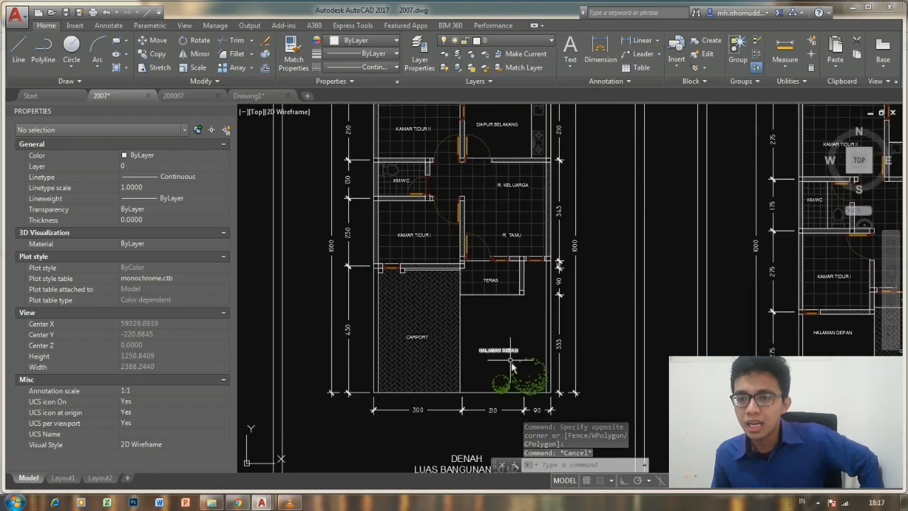
scroll(514, 370, up, 3)
middle_drag(513, 370, 489, 305)
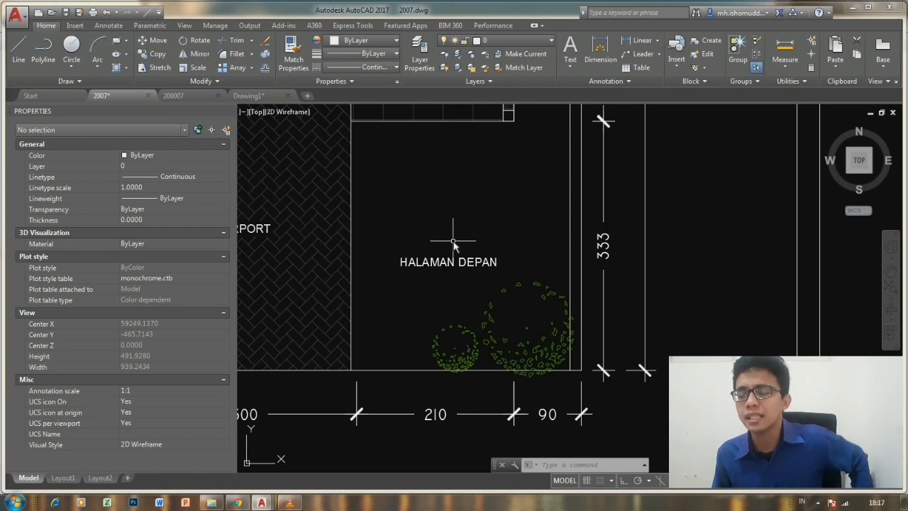
click(508, 328)
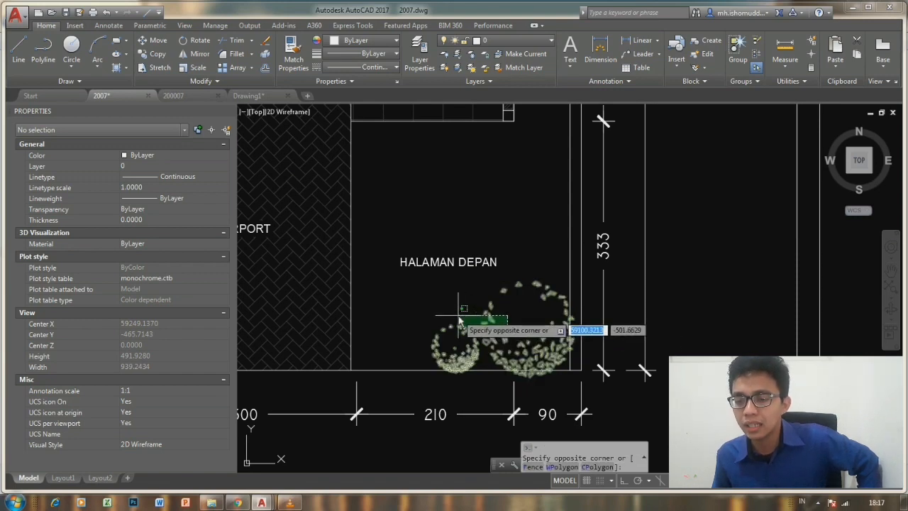
click(448, 313)
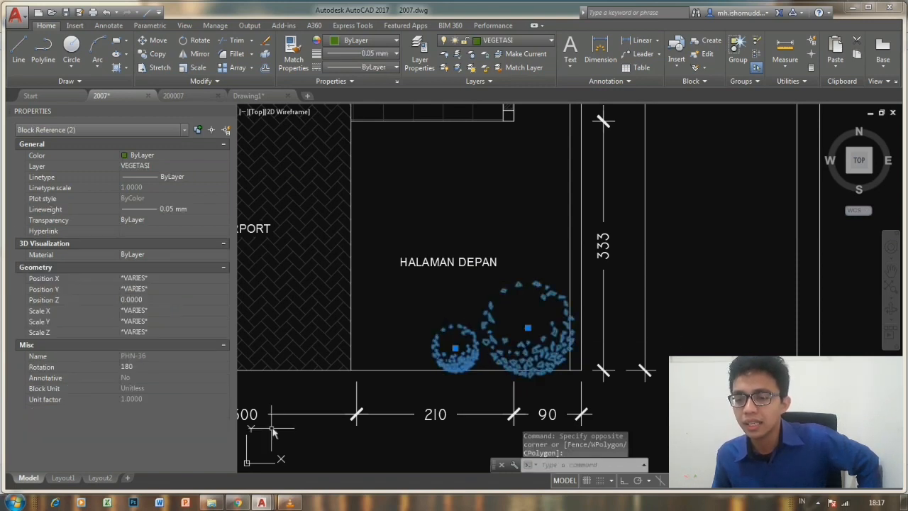
Set the VEGETASI layer's transparency to 60 in the Layer Properties Manager
click(419, 64)
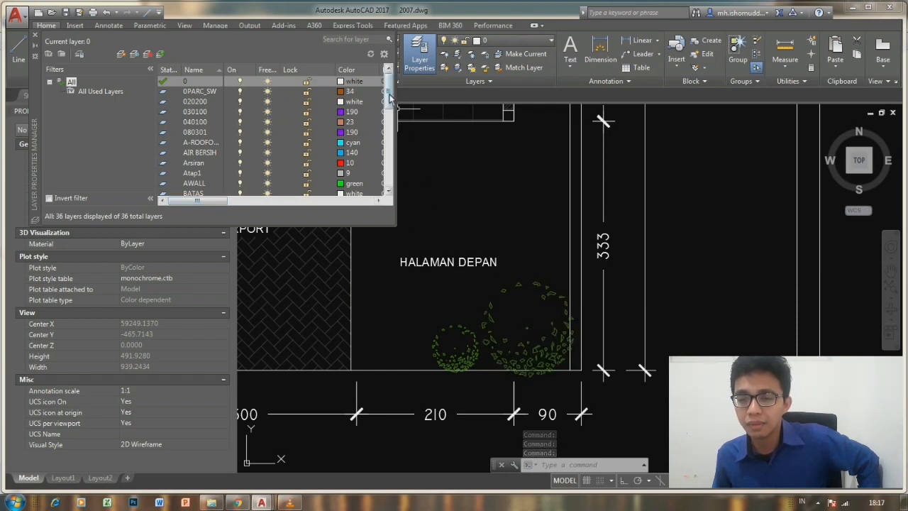
drag(390, 95, 391, 188)
click(202, 185)
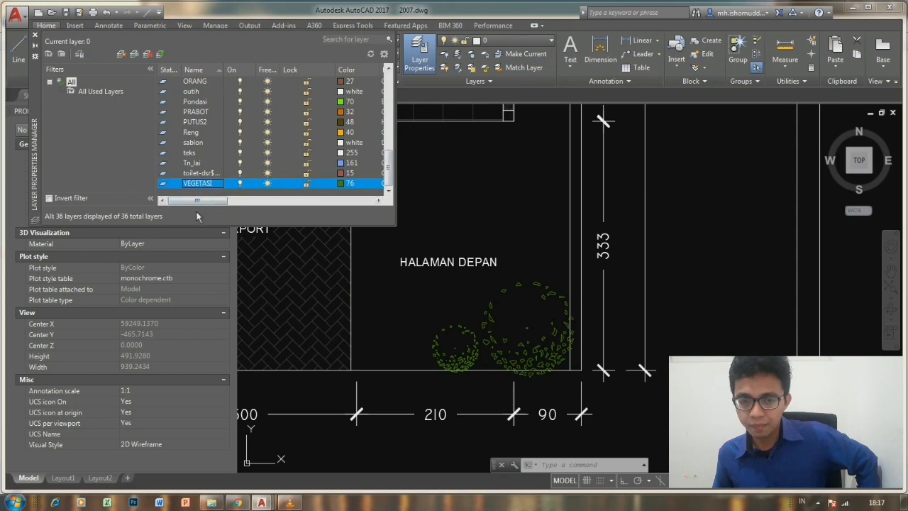
drag(197, 202, 269, 207)
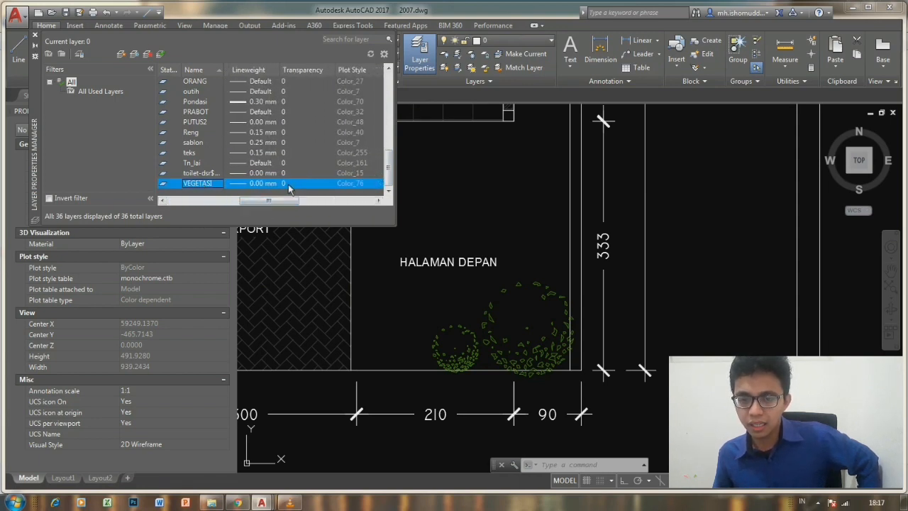
click(288, 184)
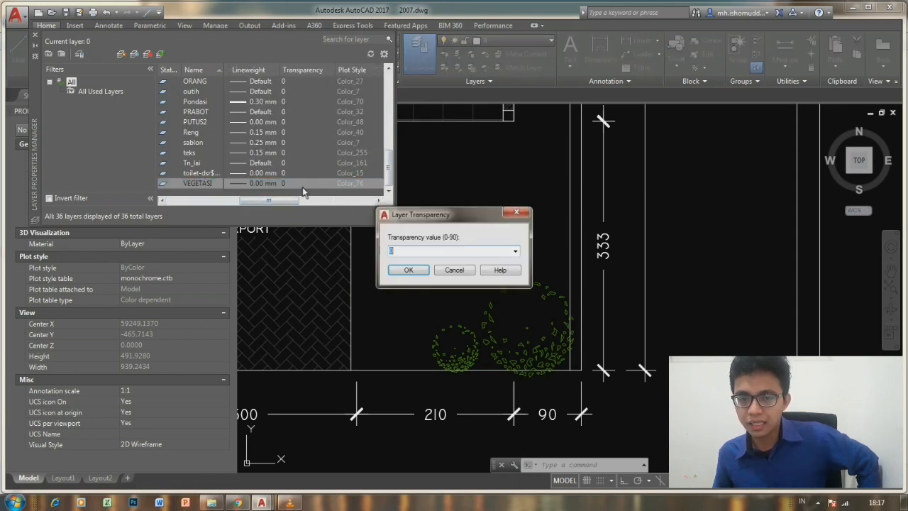
click(515, 253)
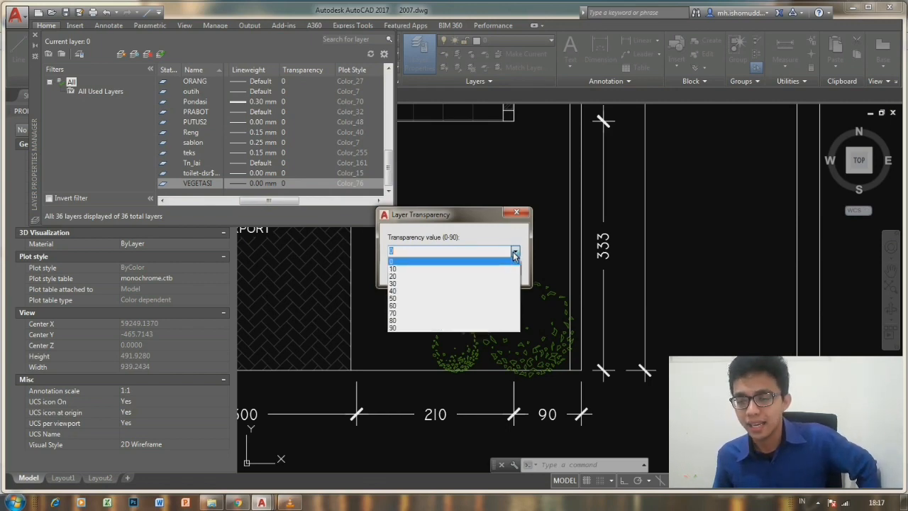
click(417, 305)
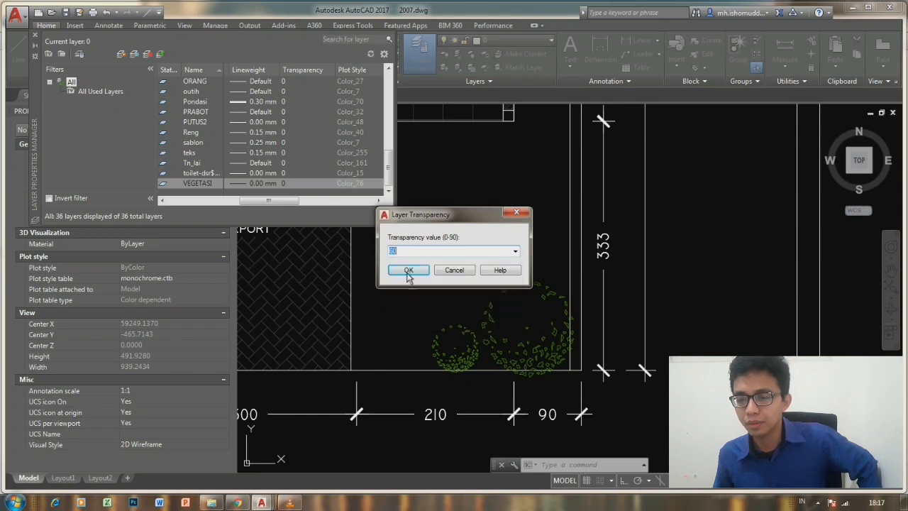
click(410, 276)
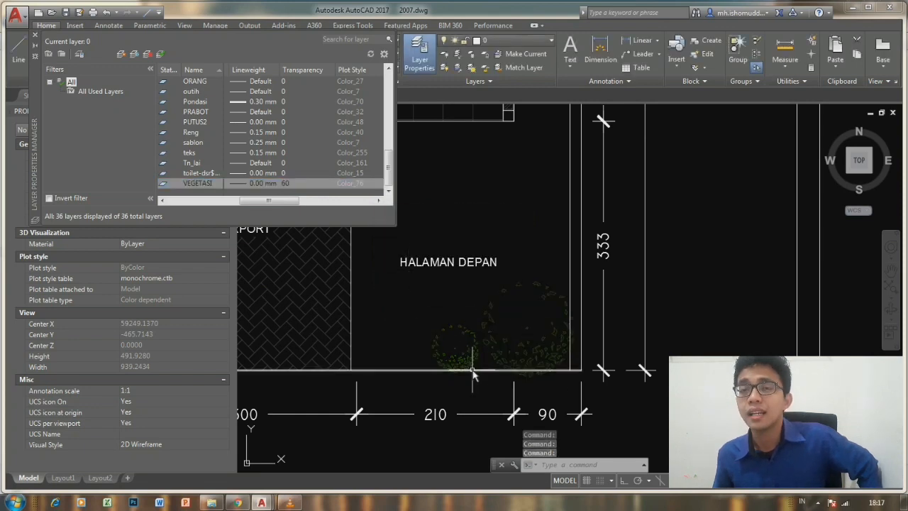
Raise the VEGETASI layer's transparency to 90
click(290, 184)
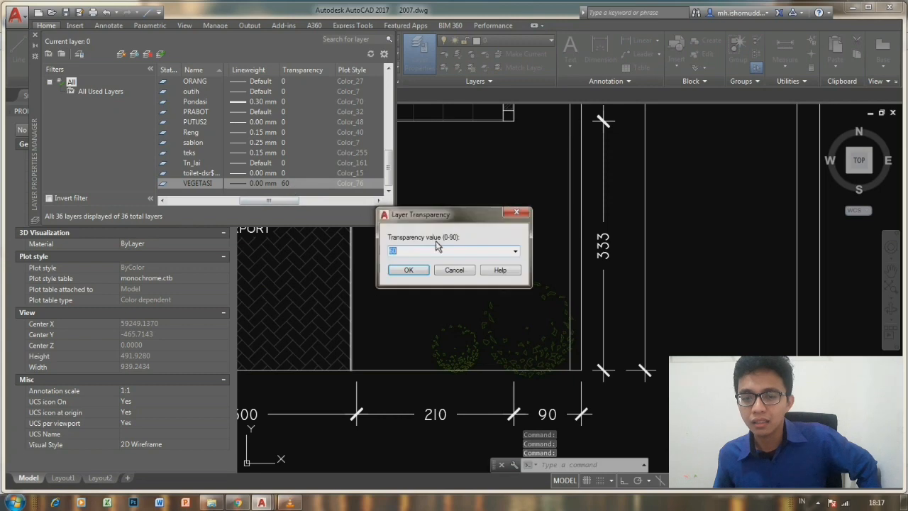
click(516, 252)
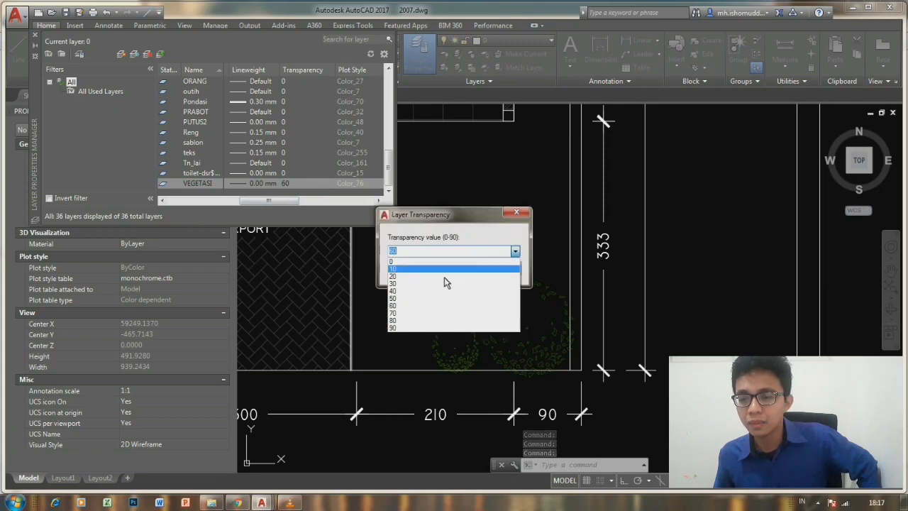
click(399, 306)
click(407, 268)
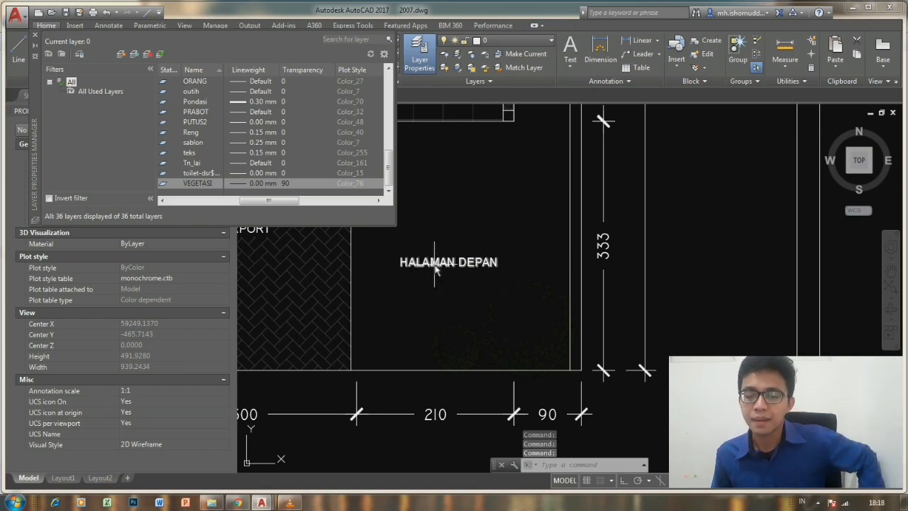
Undo the transparency changes on the VEGETASI layer
middle_drag(466, 290, 483, 290)
key(ctrl+z)
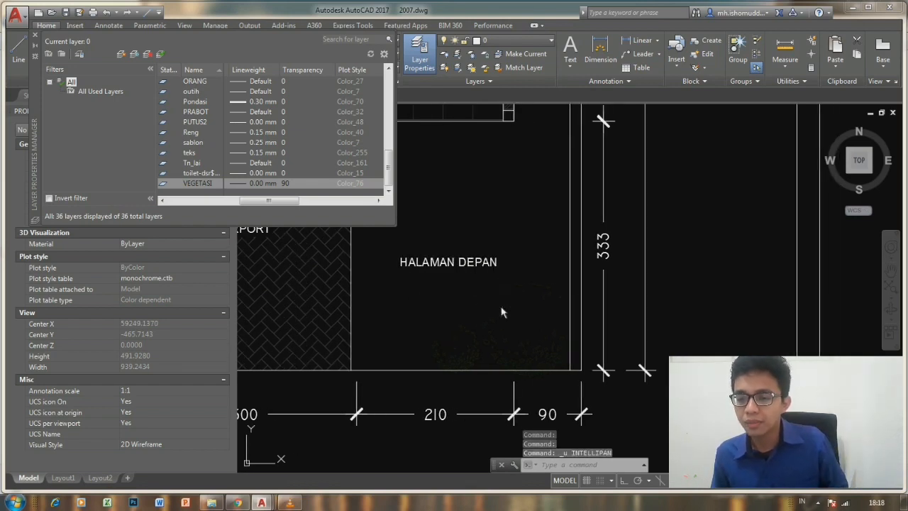
key(ctrl+z)
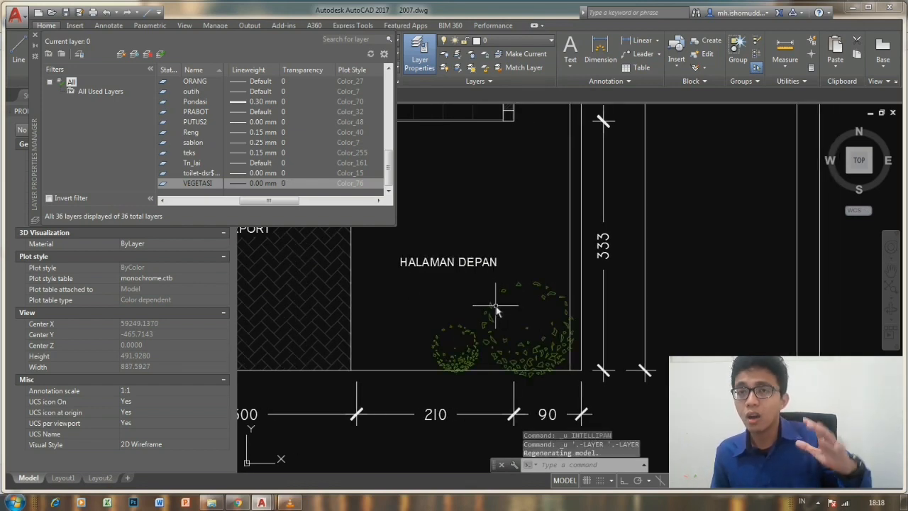
Lock the VEGETASI layer in the Layer Properties Manager
scroll(495, 311, down, 2)
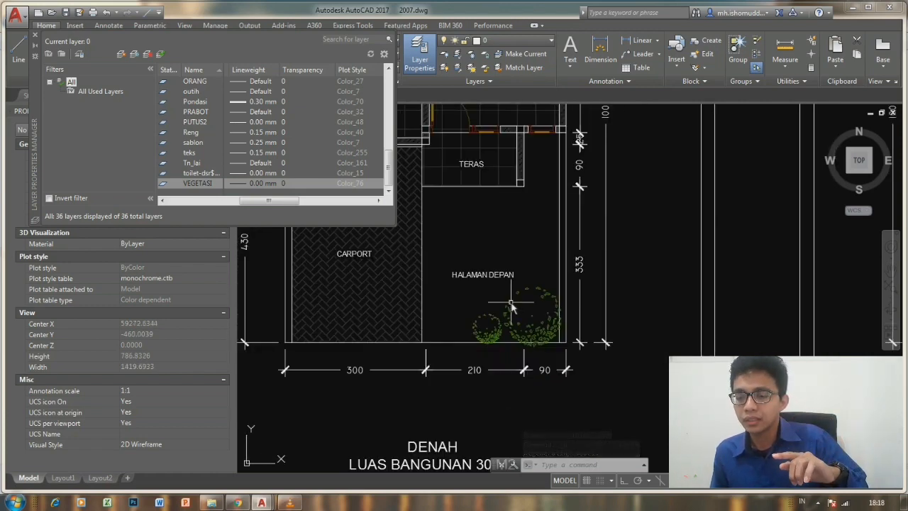
scroll(511, 307, down, 2)
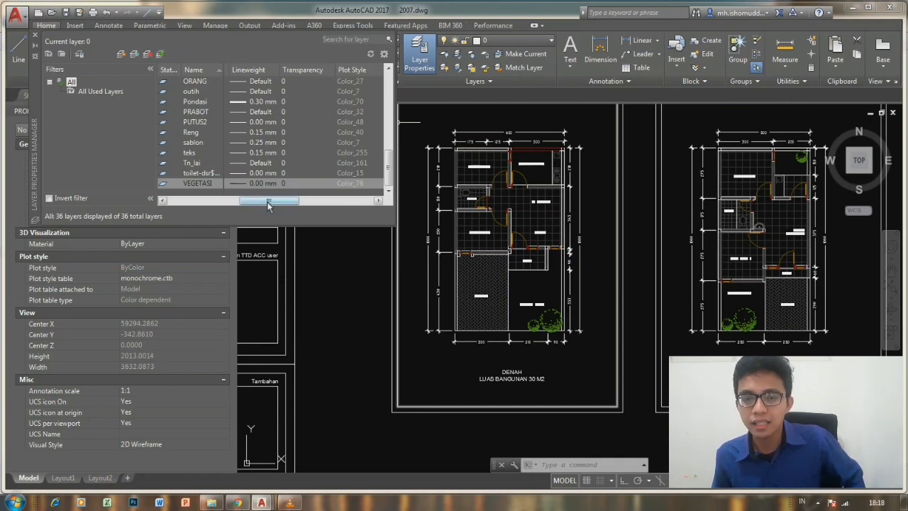
drag(268, 204, 184, 205)
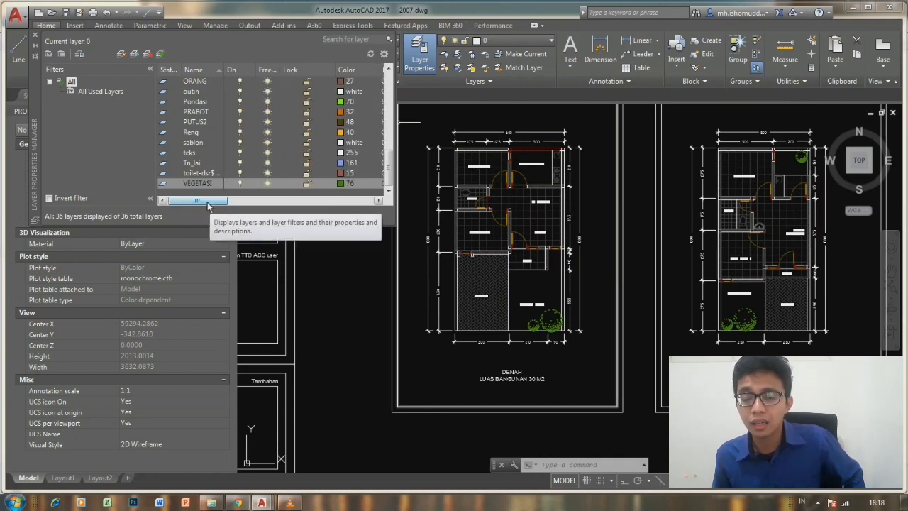
click(305, 84)
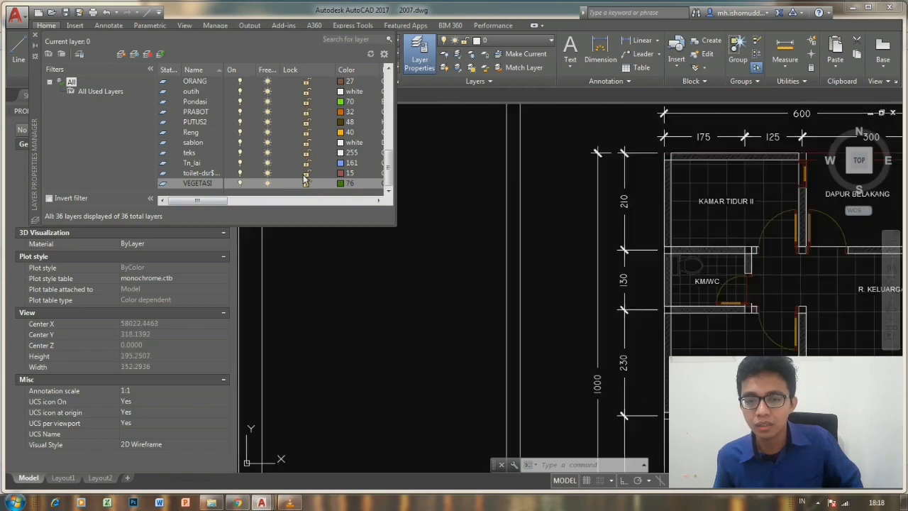
scroll(311, 162, down, 5)
click(311, 154)
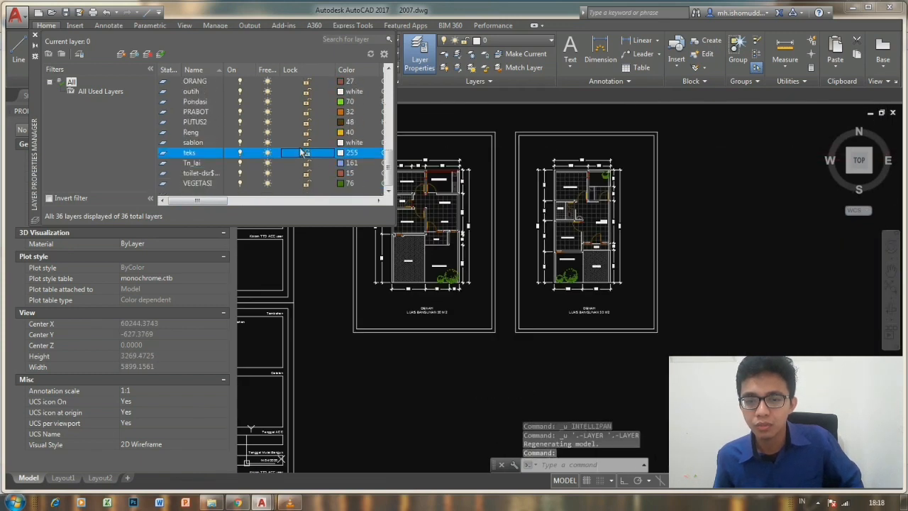
click(306, 153)
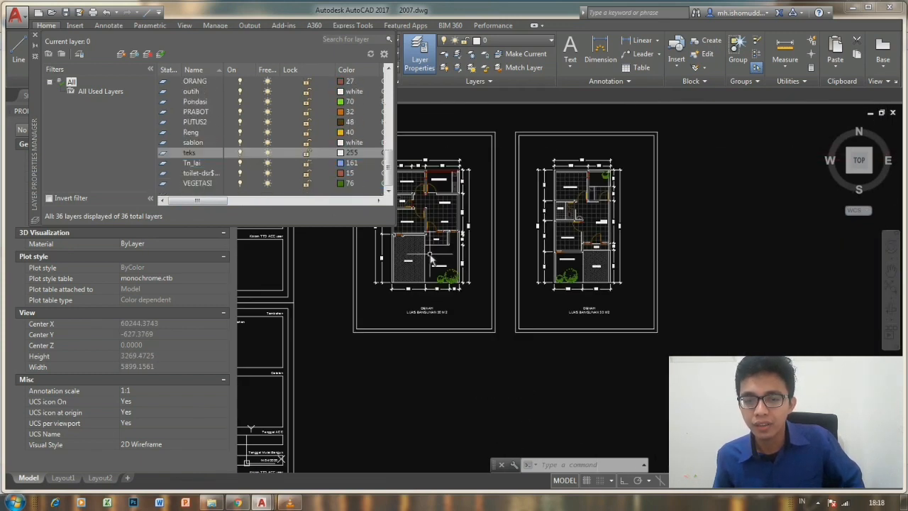
scroll(447, 277, up, 5)
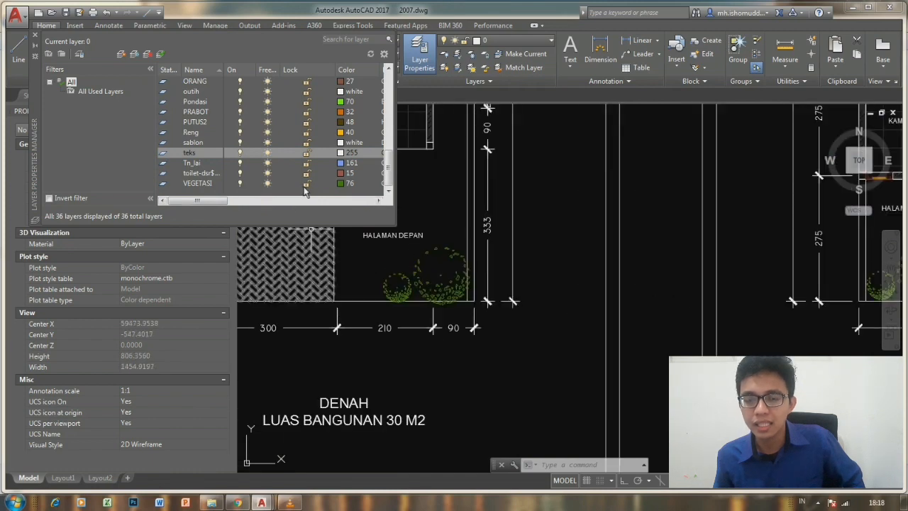
click(307, 183)
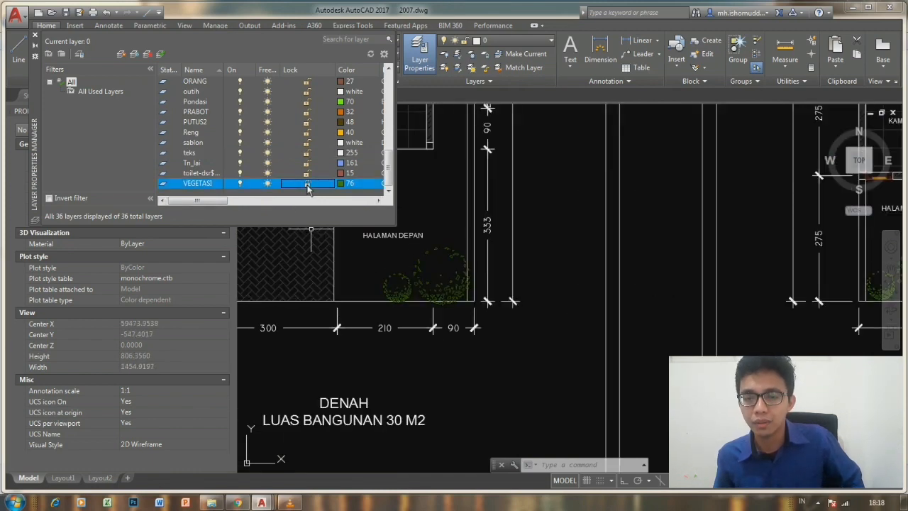
Select the large plant block on the locked VEGETASI layer as a test and close the Layer Properties Manager
scroll(487, 274, down, 3)
scroll(470, 295, up, 4)
click(470, 295)
click(441, 264)
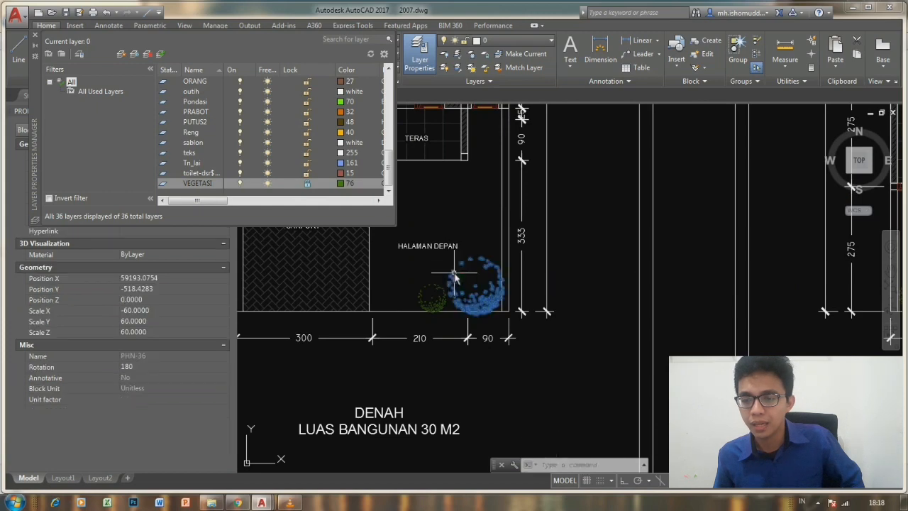
click(32, 37)
key(Escape)
Try to erase the plant blocks below HALAMAN DEPAN while their layer is locked
scroll(468, 287, up, 5)
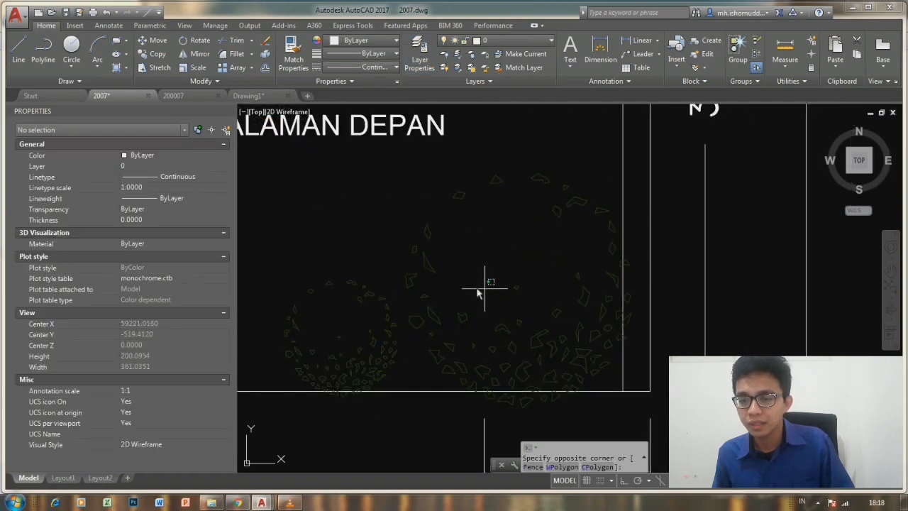
click(325, 227)
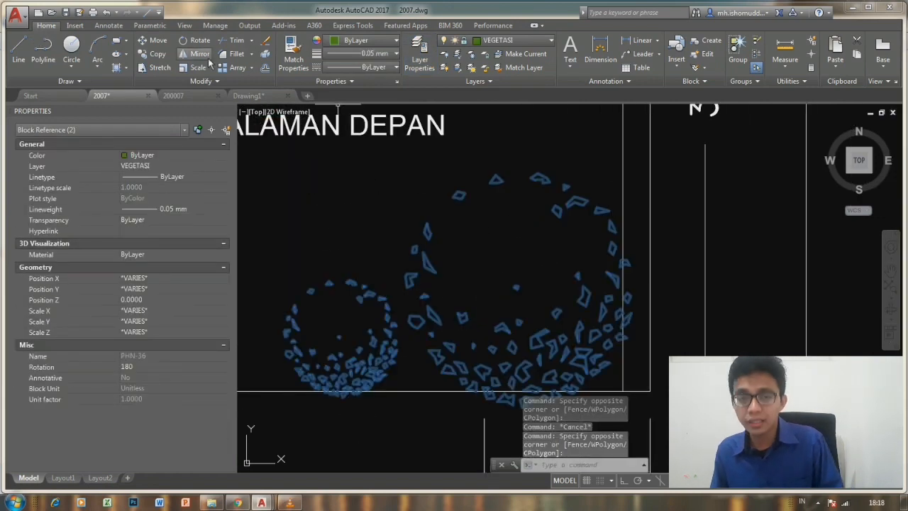
click(265, 43)
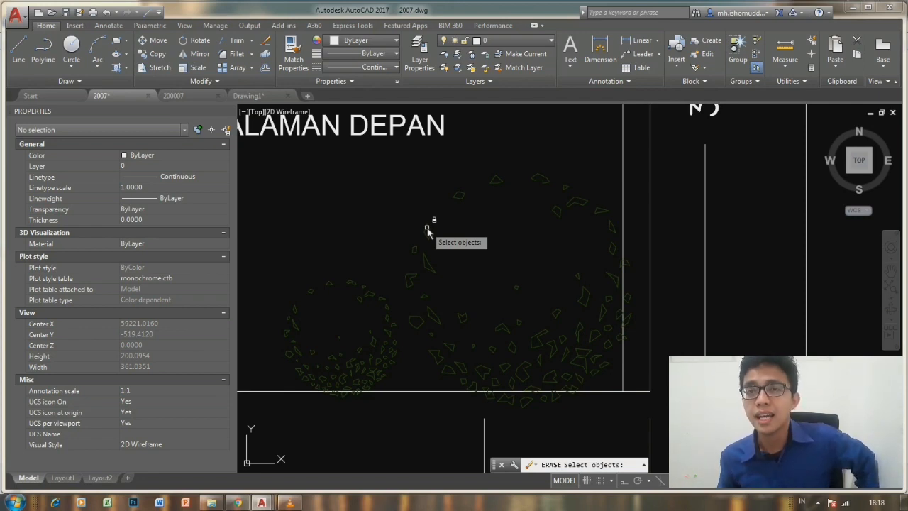
click(467, 259)
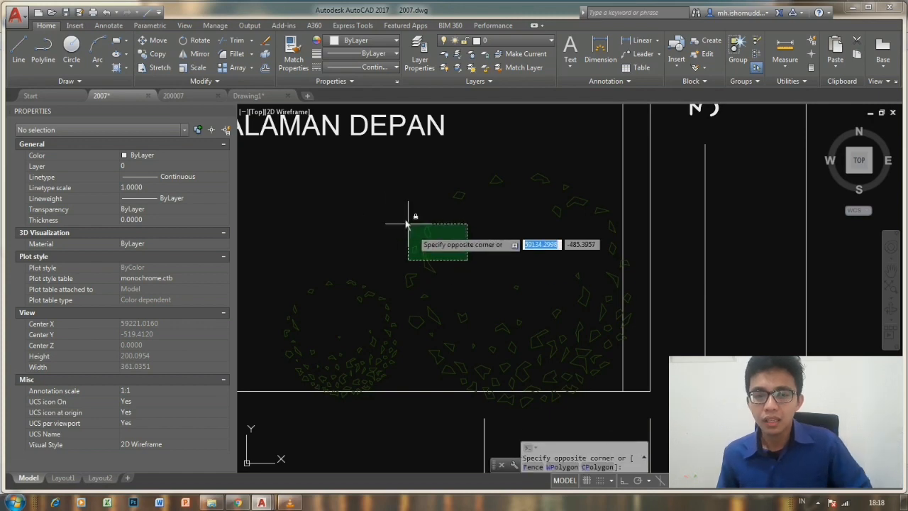
click(386, 220)
Try to copy the large plant block below HALAMAN DEPAN while its layer is locked
click(153, 54)
click(640, 366)
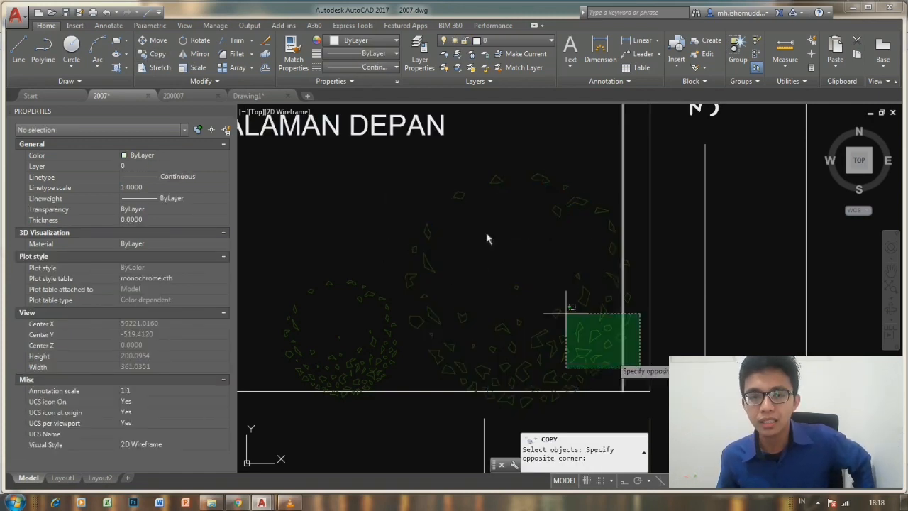
click(568, 311)
key(Return)
scroll(496, 252, down, 4)
key(Escape)
scroll(482, 251, down, 5)
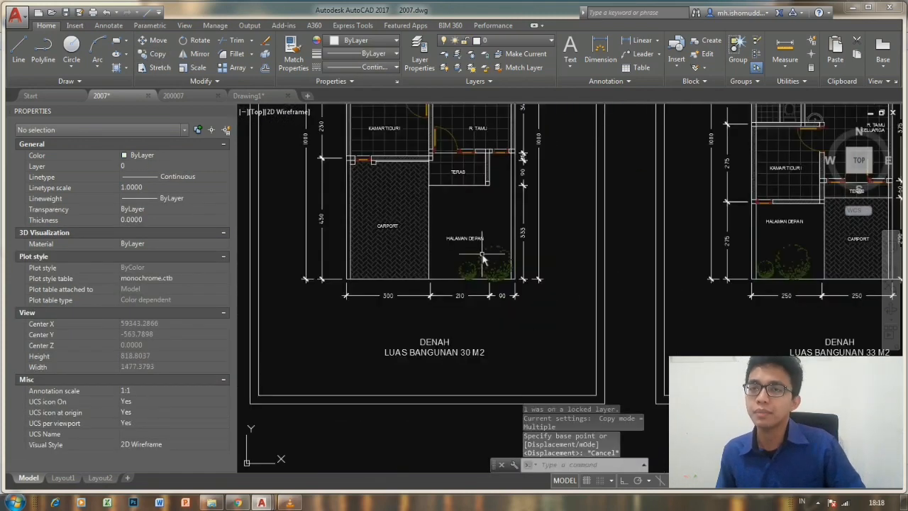
scroll(474, 277, down, 3)
click(392, 161)
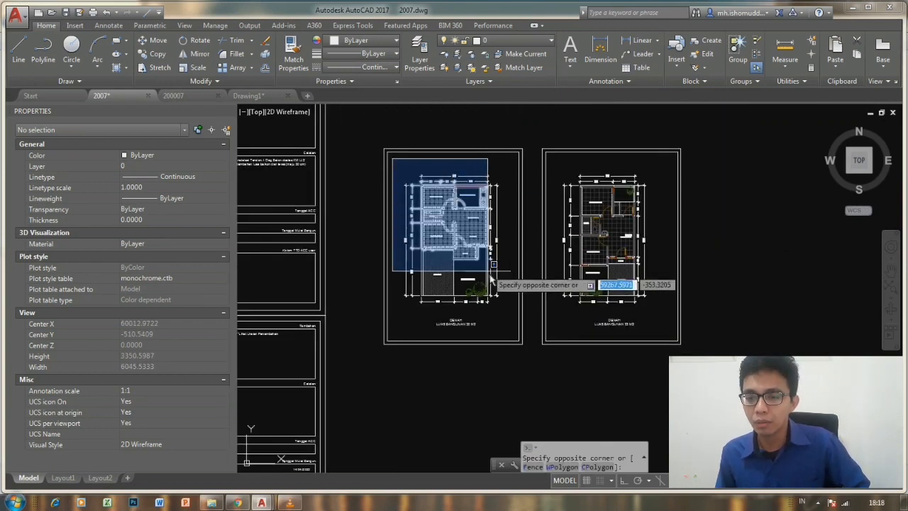
scroll(462, 230, up, 2)
scroll(442, 300, up, 5)
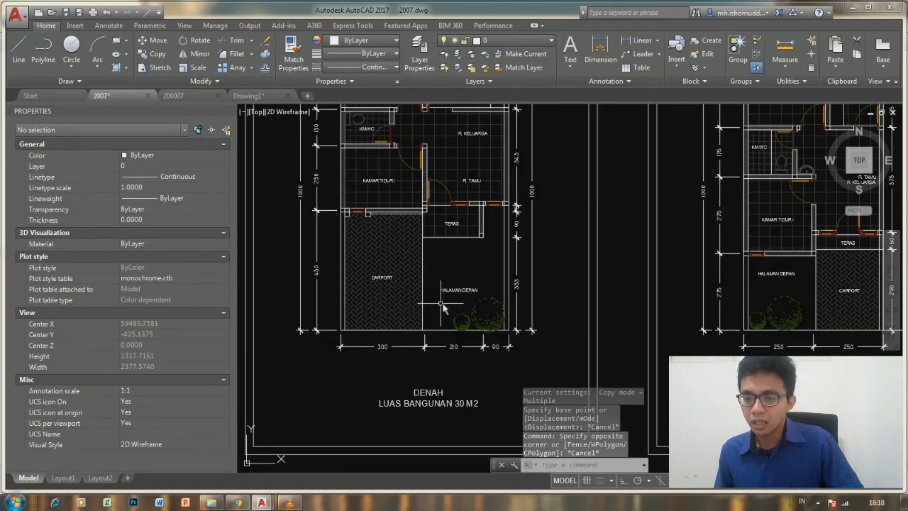
scroll(438, 298, down, 5)
middle_drag(370, 230, 383, 275)
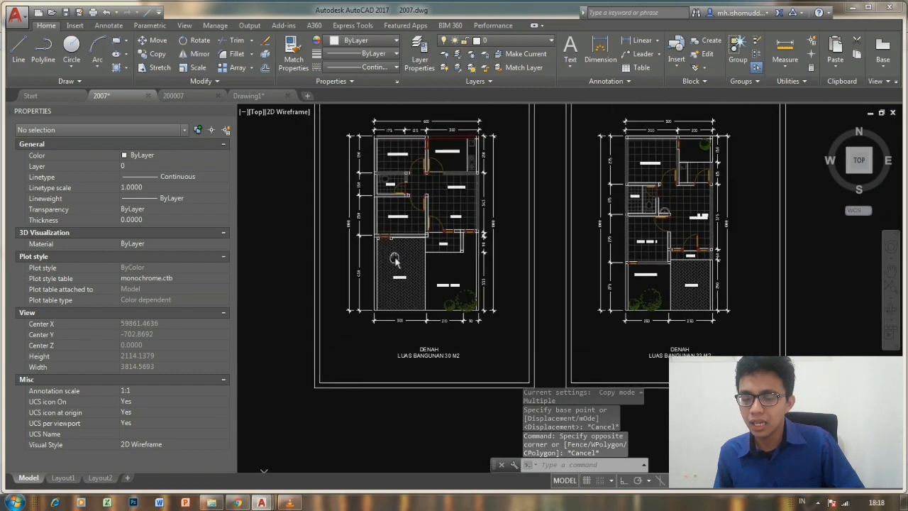
click(325, 113)
click(506, 352)
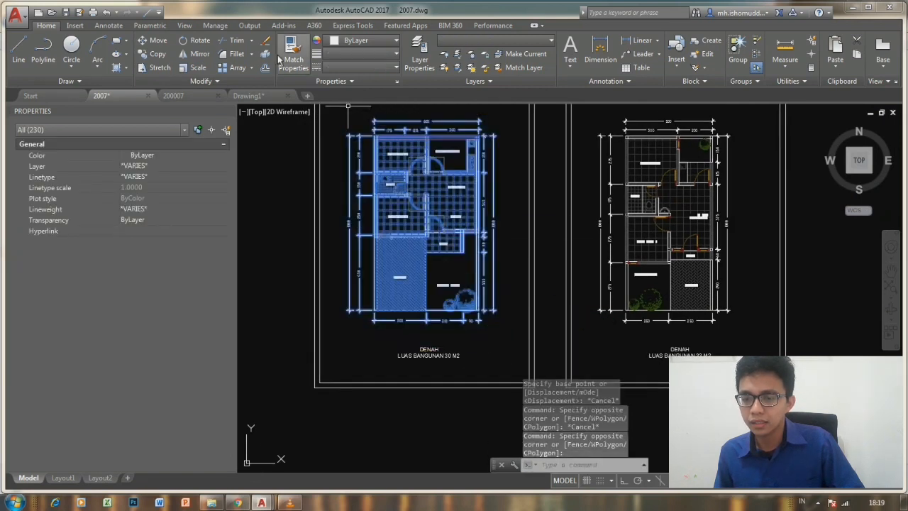
click(158, 54)
key(Escape)
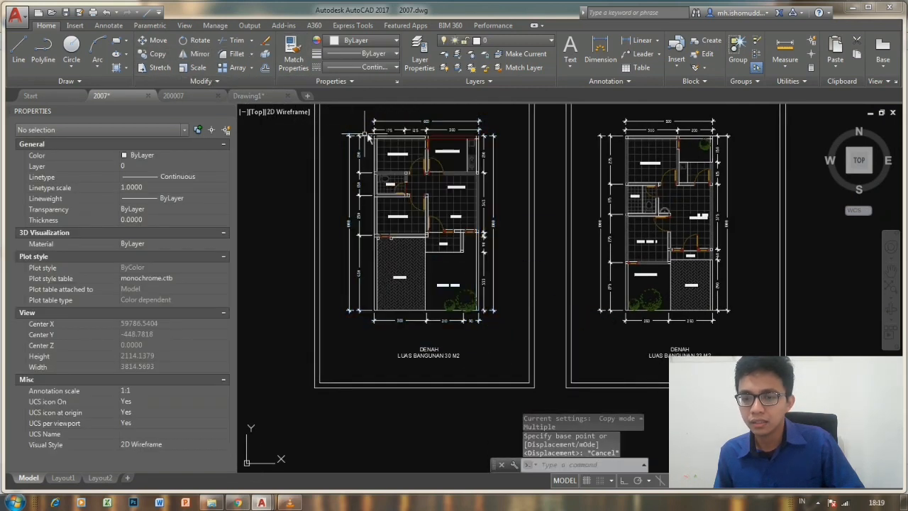
Try moving the whole LUAS BANGUNAN 30 M2 floor plan beyond the 33 M2 sheet with VEGETASI locked, and undo the move
click(334, 113)
click(511, 342)
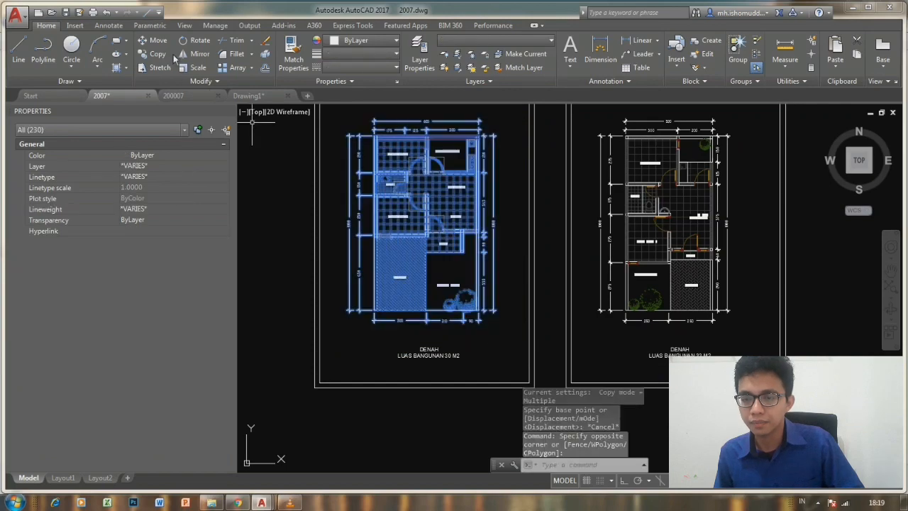
click(156, 40)
click(401, 222)
scroll(615, 221, down, 2)
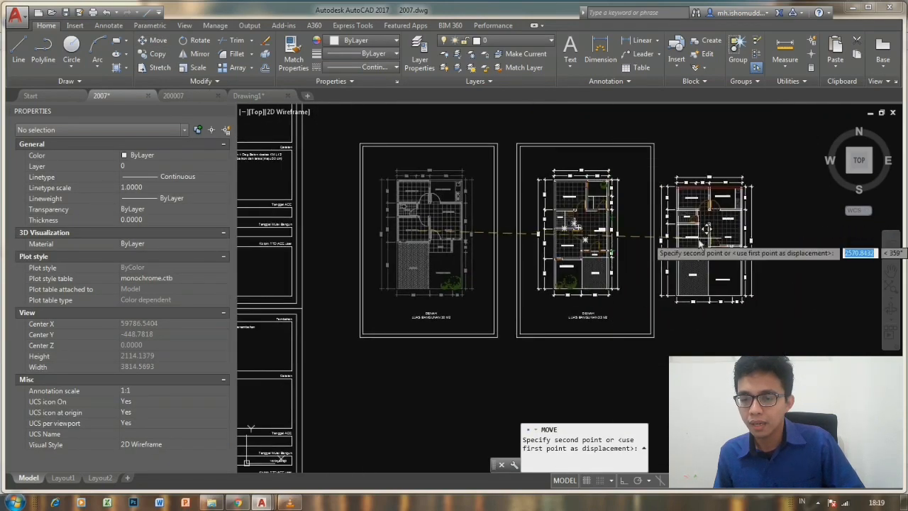
click(698, 231)
key(Escape)
scroll(454, 305, up, 3)
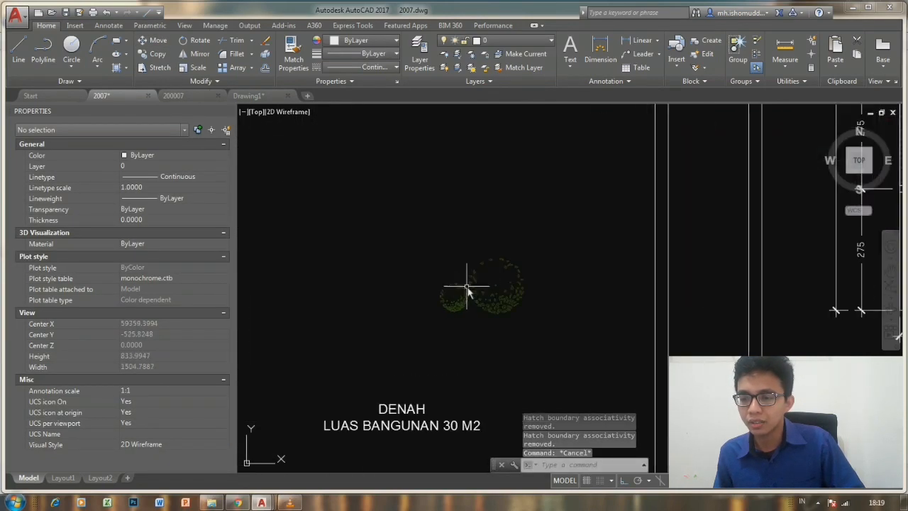
scroll(412, 229, down, 4)
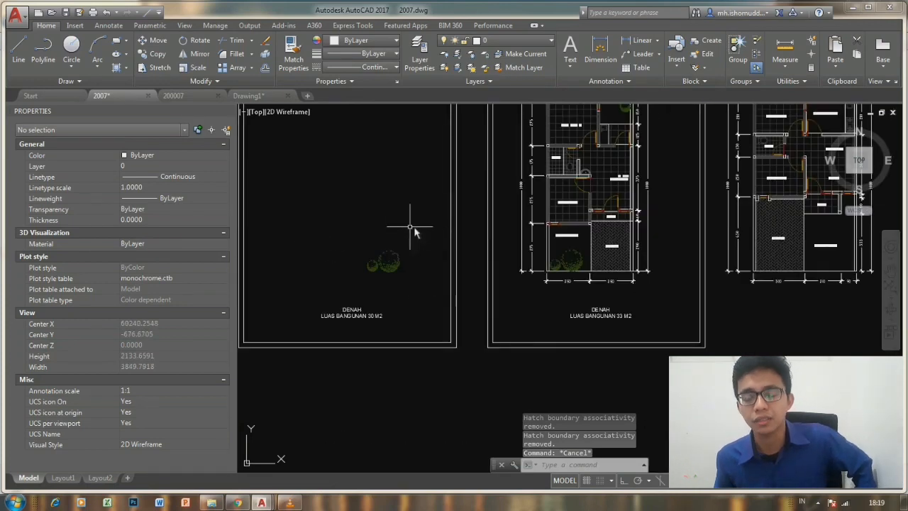
scroll(383, 247, down, 2)
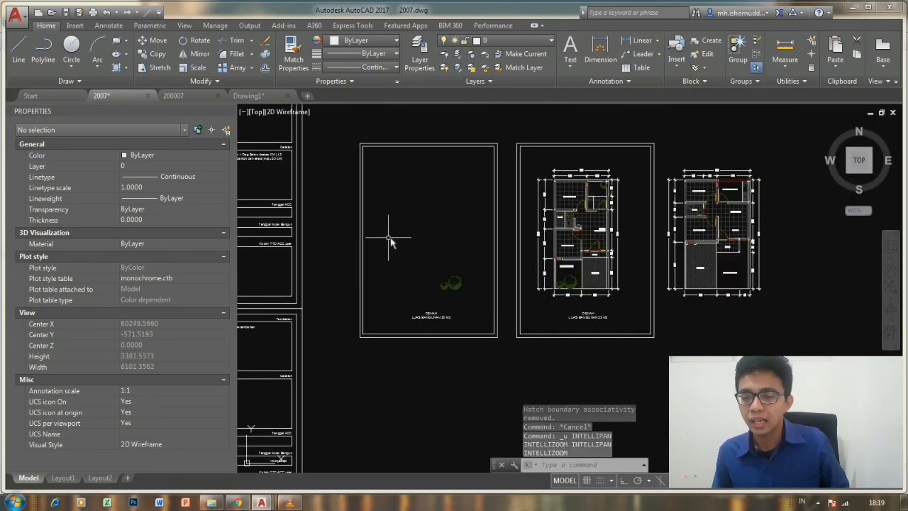
key(ctrl+z)
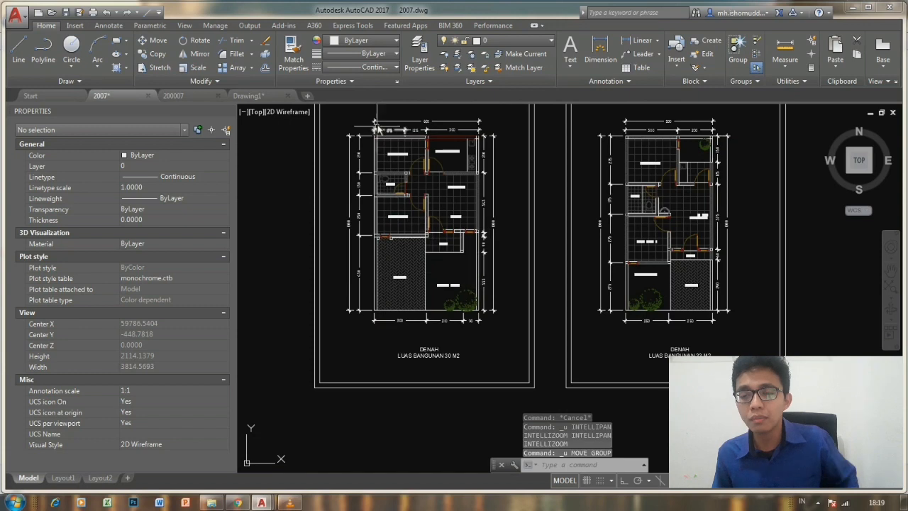
Unlock the VEGETASI layer
click(511, 41)
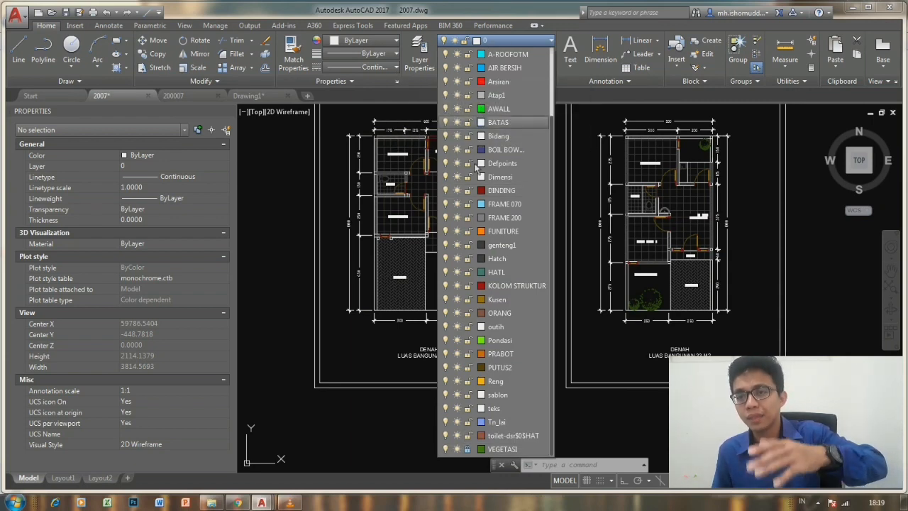
click(468, 449)
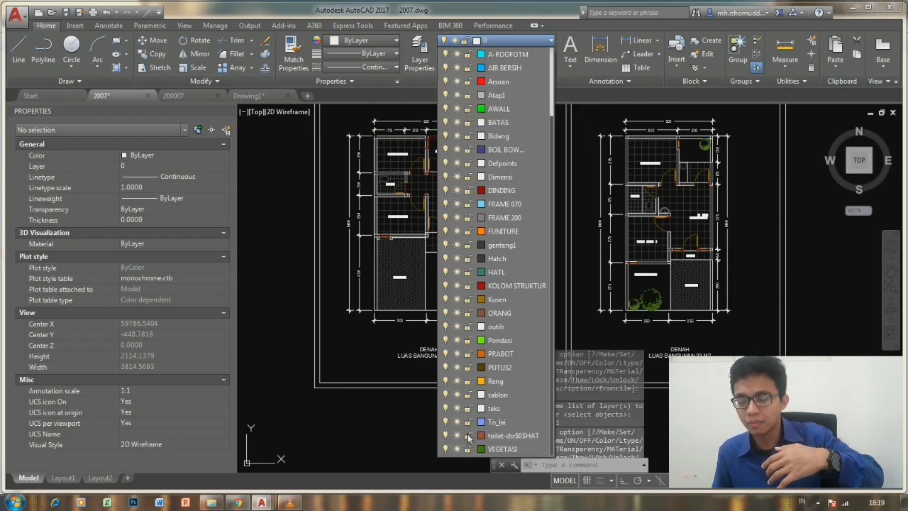
click(506, 44)
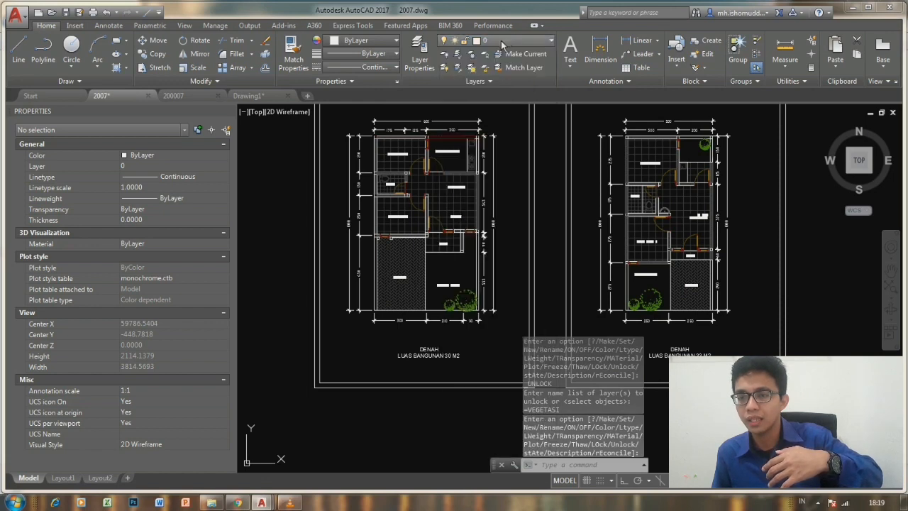
key(Escape)
middle_drag(450, 152, 464, 153)
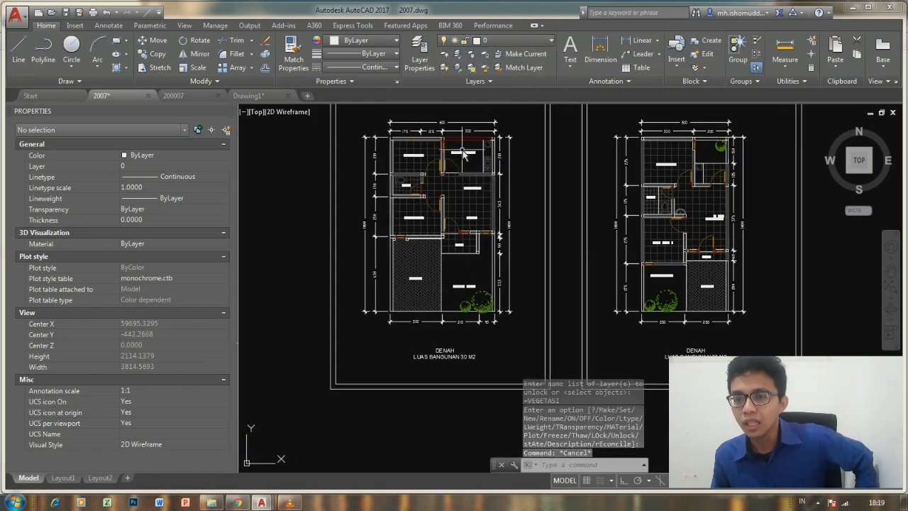
middle_drag(385, 152, 399, 164)
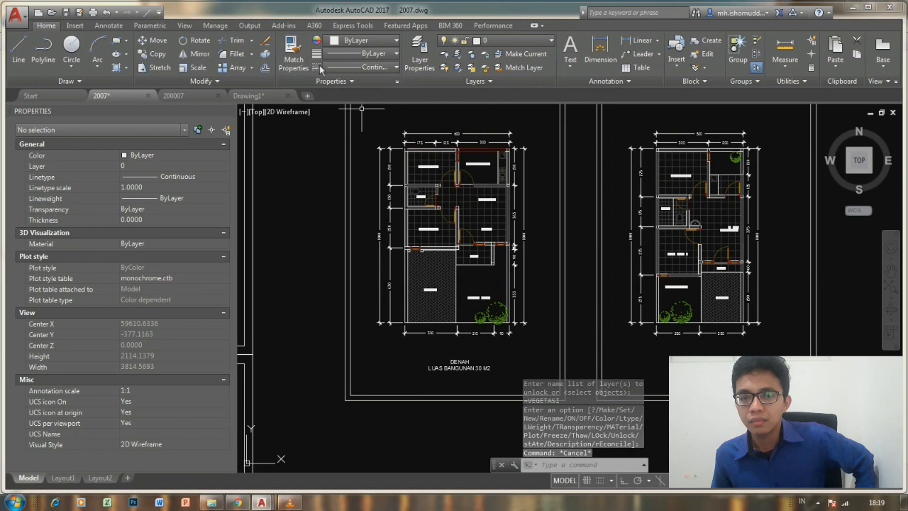